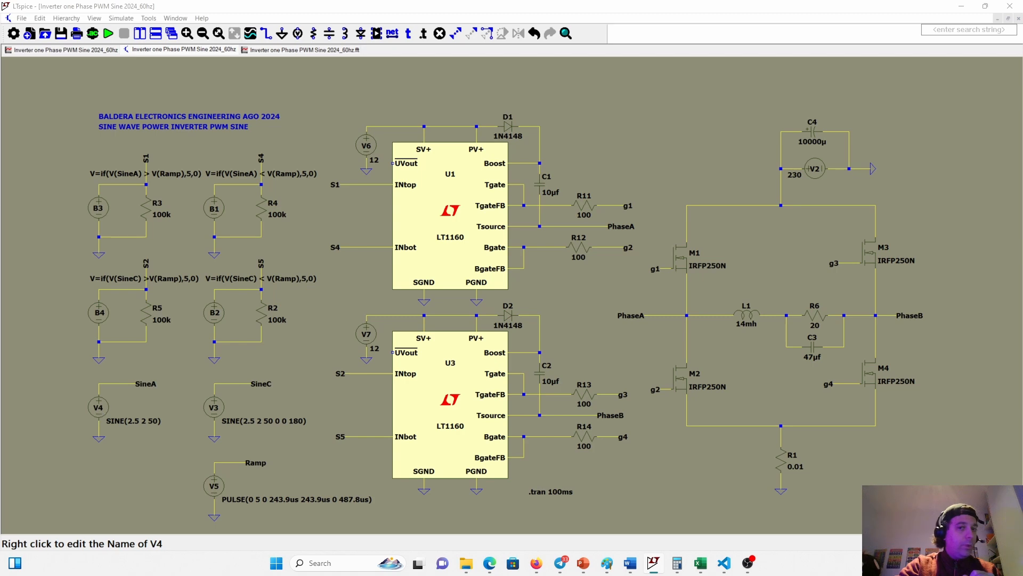
# Review the amplitude and frequency settings of sine source V4, then close them without saving.
pyautogui.click(94, 418)
pyautogui.rightClick(96, 412)
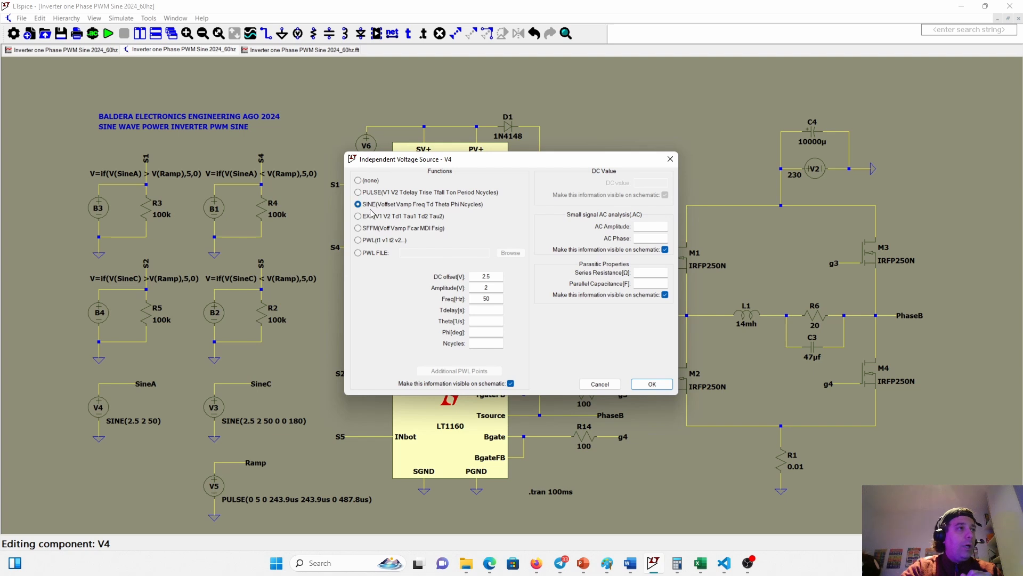
pyautogui.doubleClick(477, 298)
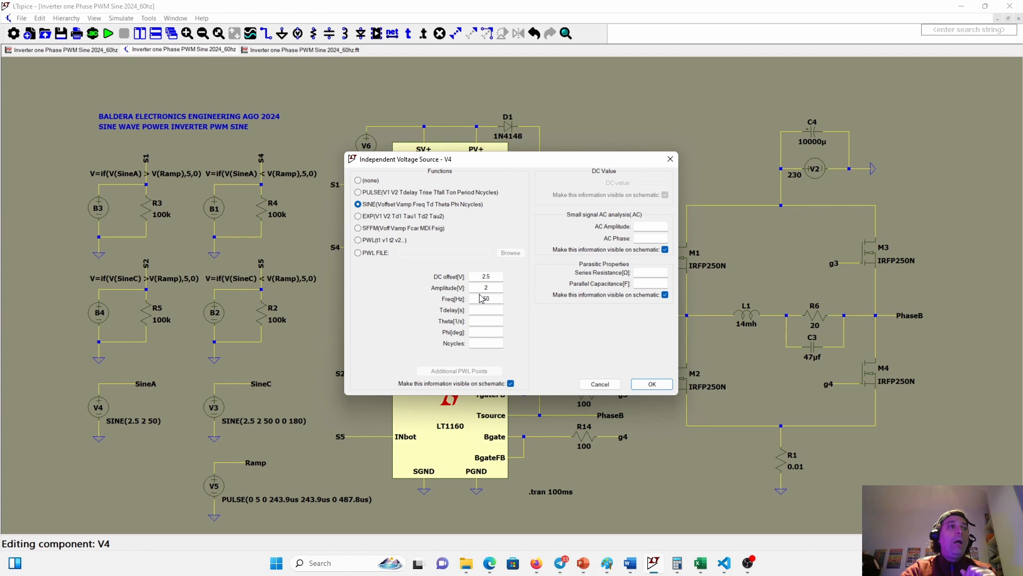
pyautogui.press('BackSpace')
pyautogui.write('50')
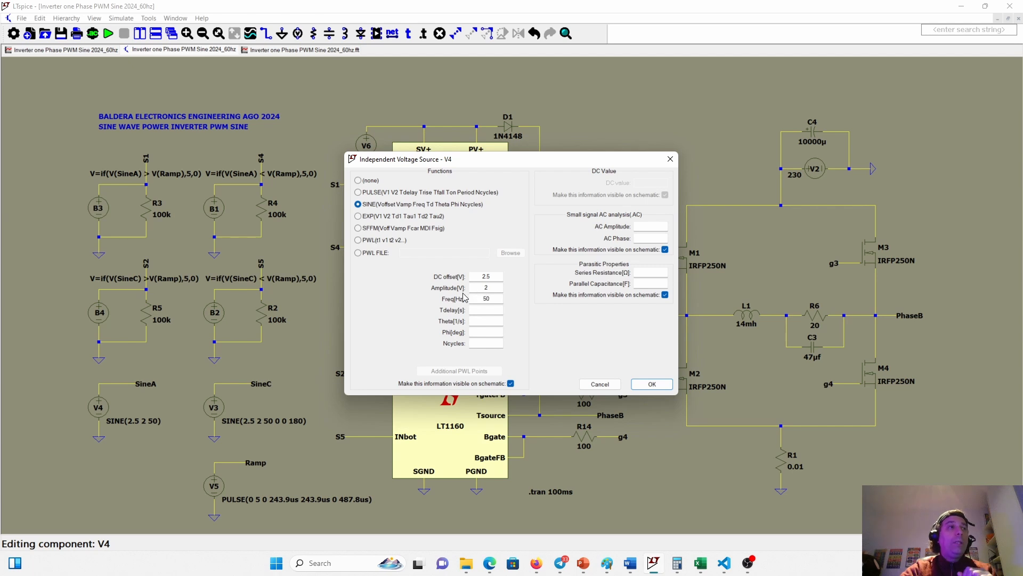
pyautogui.click(499, 287)
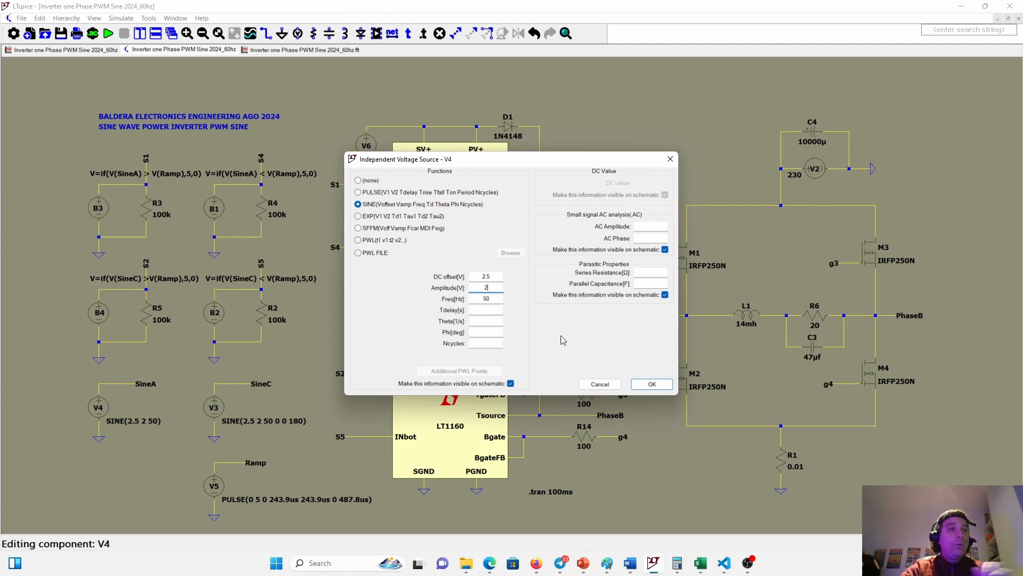
pyautogui.click(607, 387)
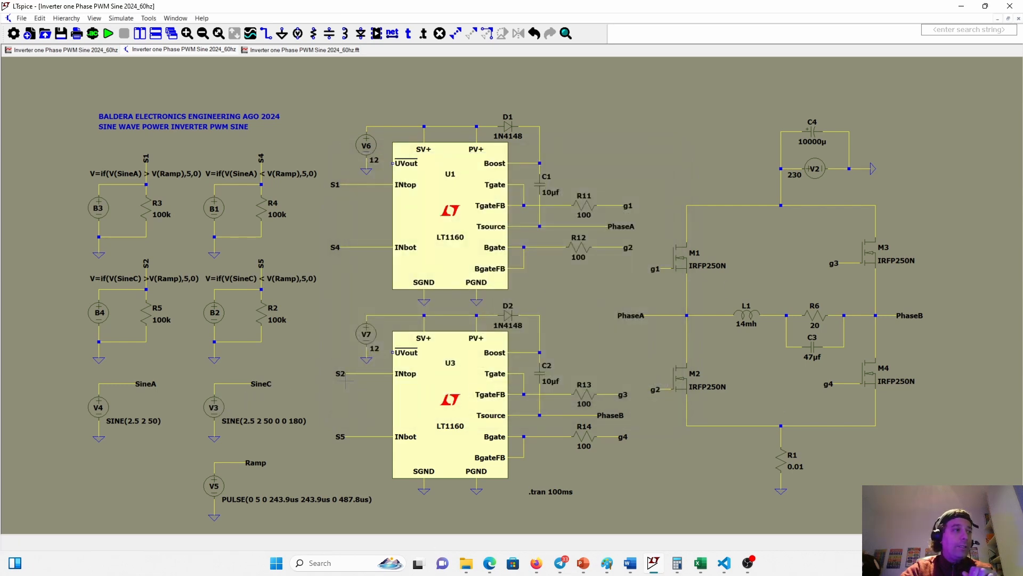
# Review the amplitude, frequency and phase settings of sine source V3, then close them without saving.
pyautogui.rightClick(219, 408)
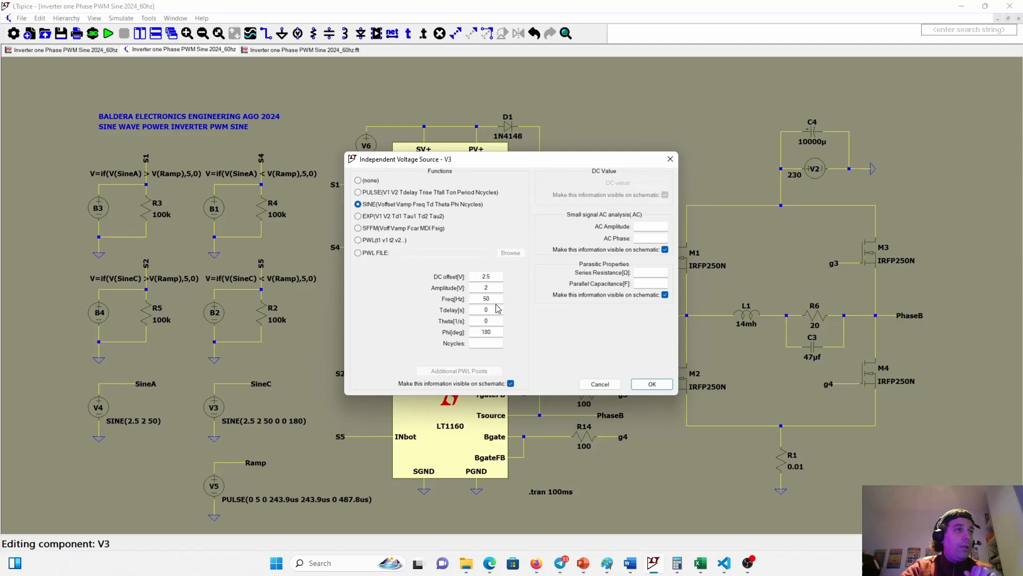
pyautogui.doubleClick(480, 331)
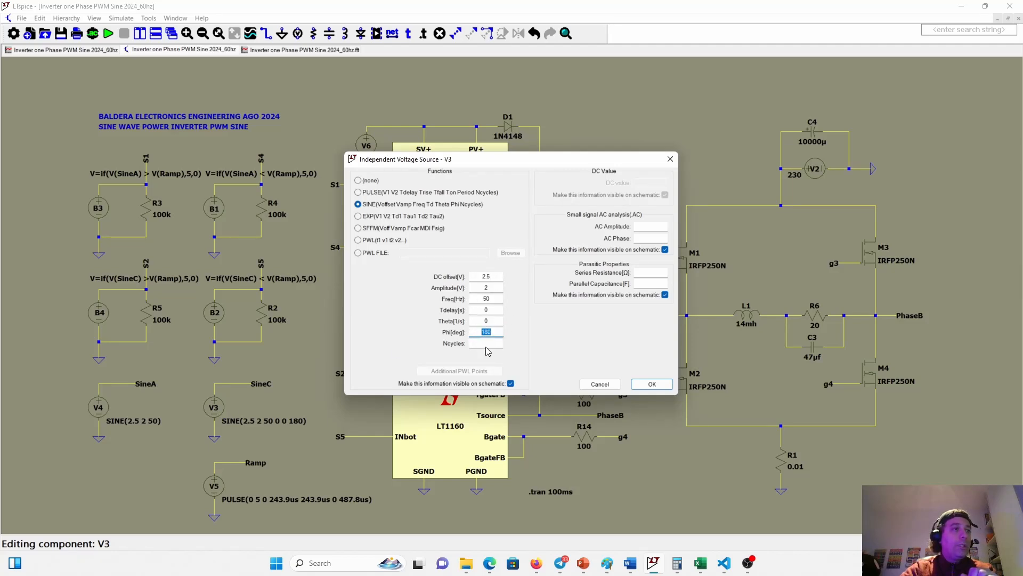
pyautogui.click(496, 301)
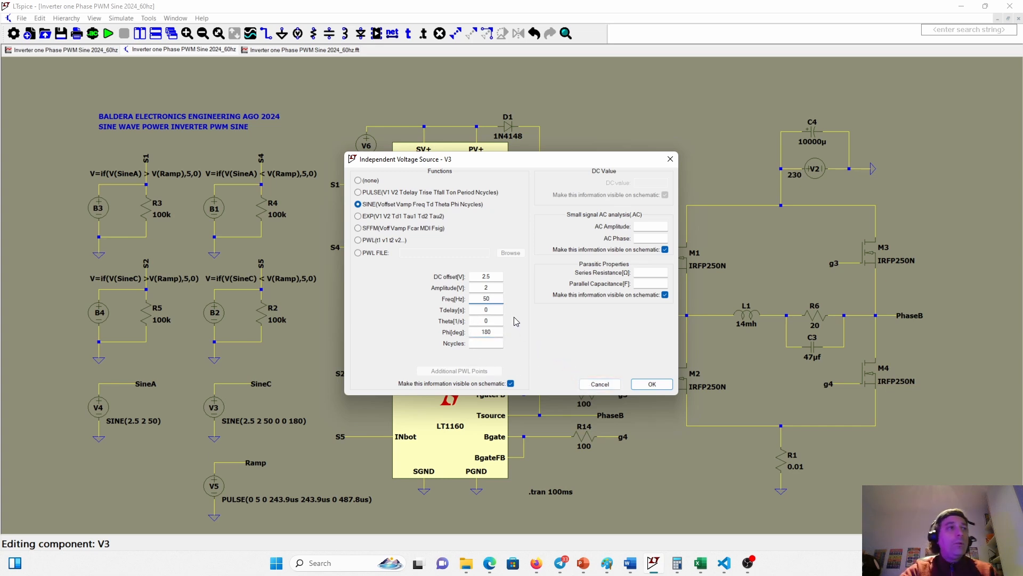
pyautogui.click(493, 288)
pyautogui.moveTo(493, 288); pyautogui.dragTo(484, 288)
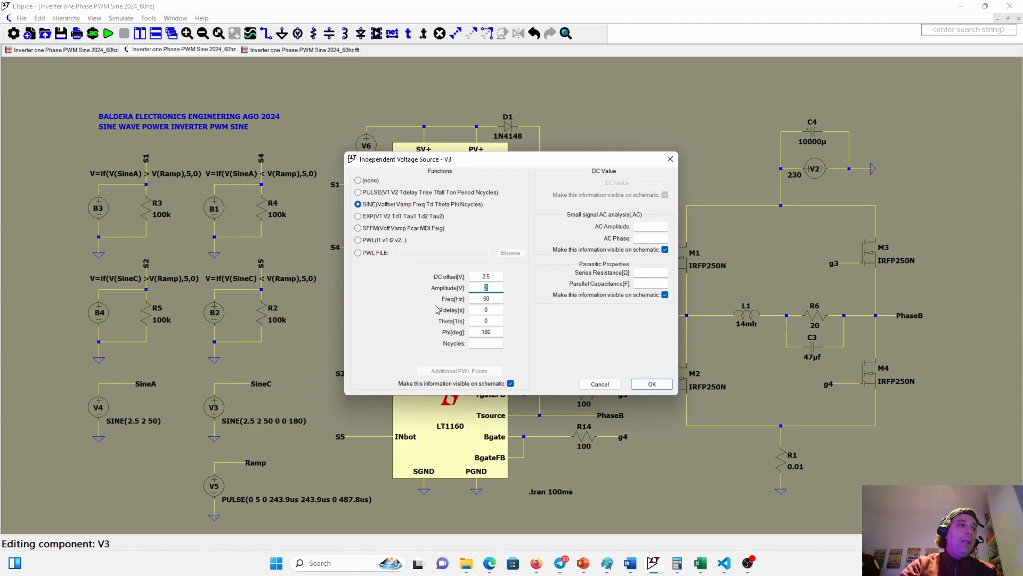
pyautogui.click(482, 333)
pyautogui.moveTo(492, 332); pyautogui.dragTo(477, 332)
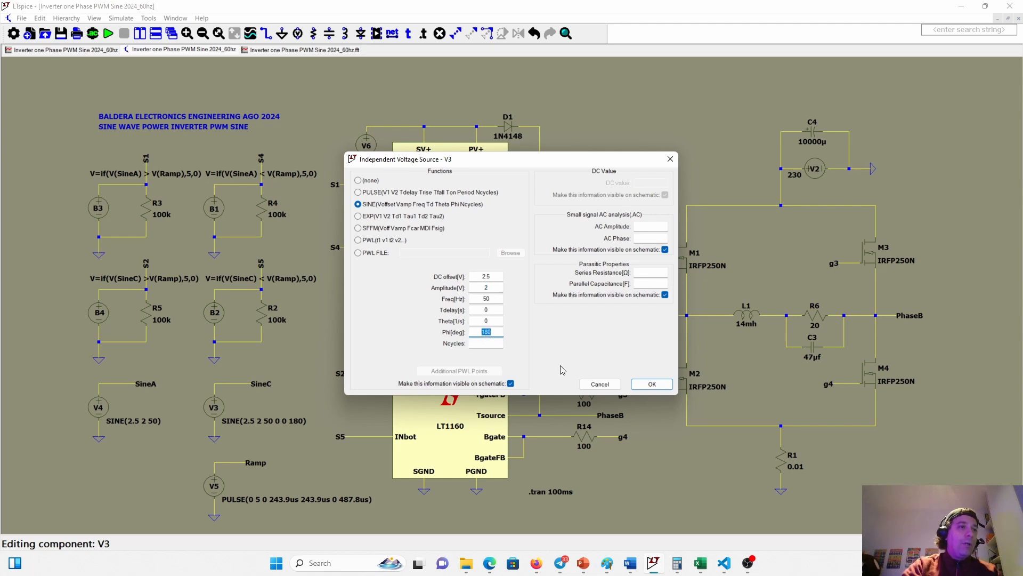
pyautogui.click(600, 384)
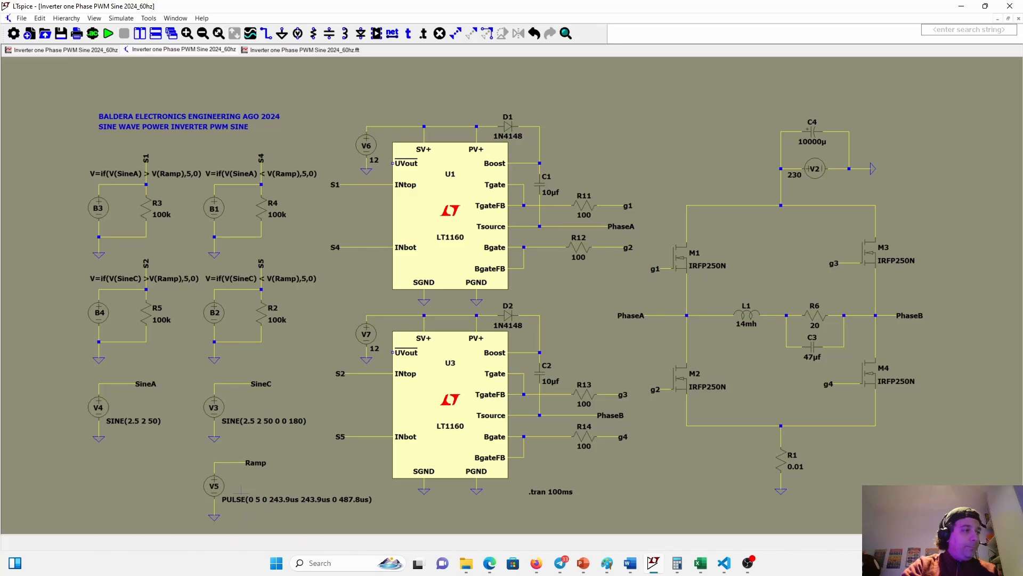
# Open the pulse settings of ramp source V5 and examine its initial voltage, on voltage and period.
pyautogui.rightClick(221, 482)
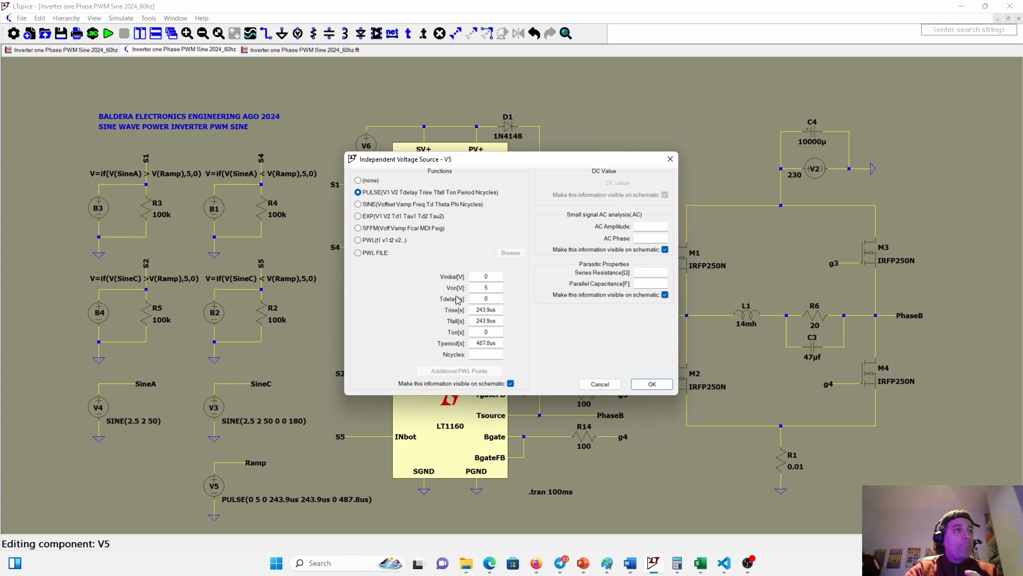
pyautogui.click(486, 288)
pyautogui.click(488, 277)
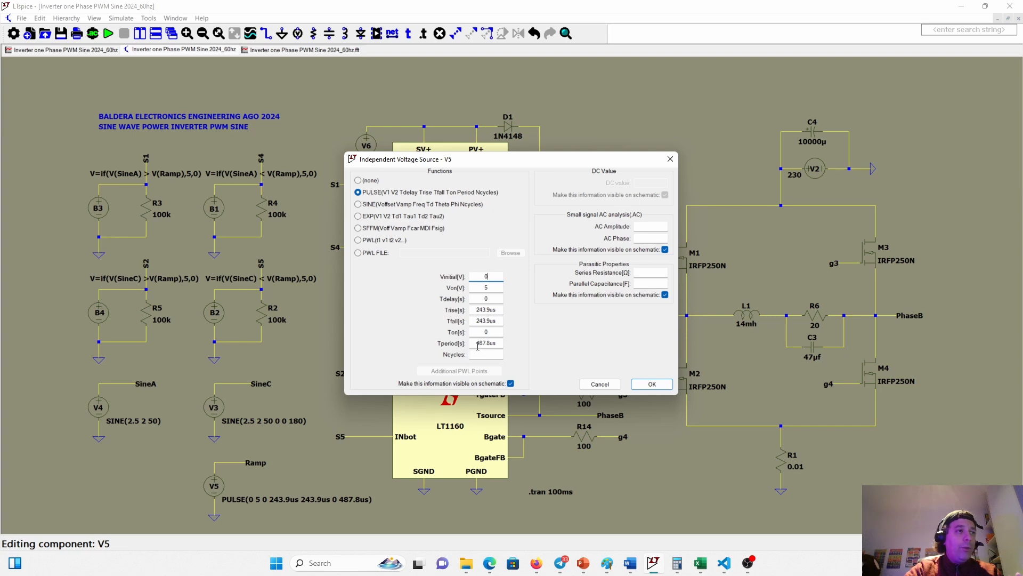
pyautogui.moveTo(495, 345); pyautogui.dragTo(474, 345)
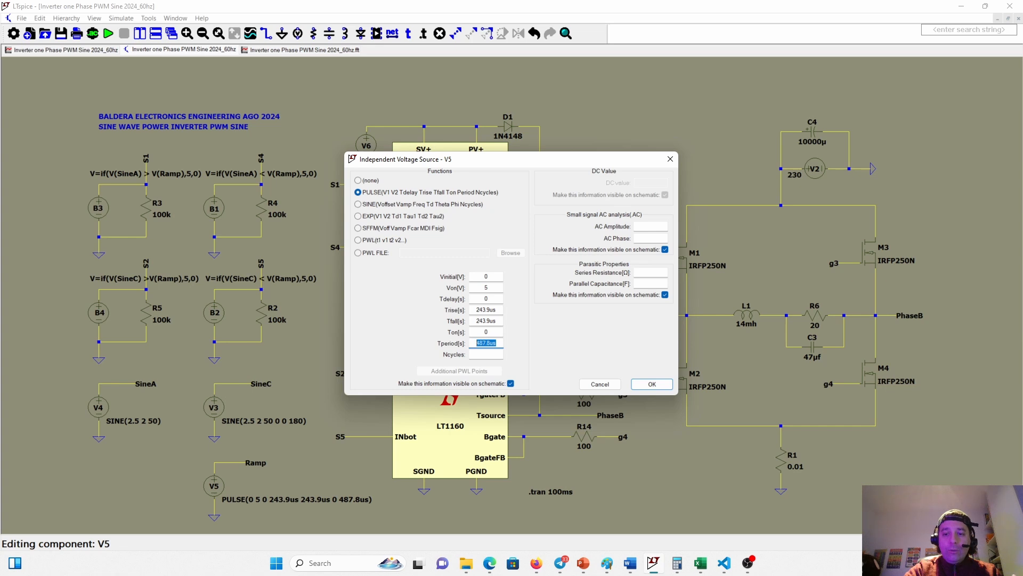
# Switch to Calculator and compute 1 ÷ 2050 to check the ramp period.
pyautogui.hotkey('alt', 'Tab')
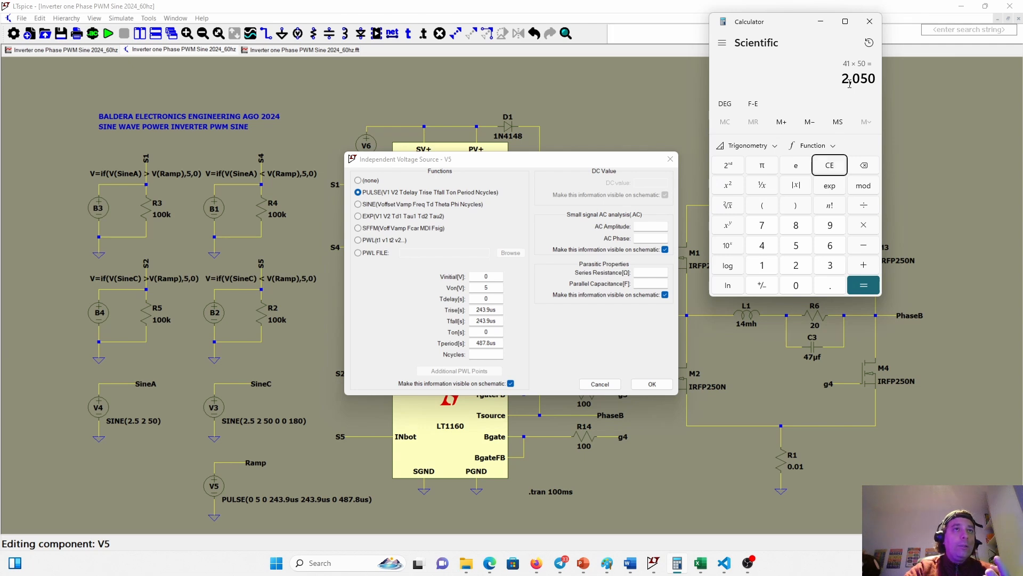
pyautogui.click(831, 167)
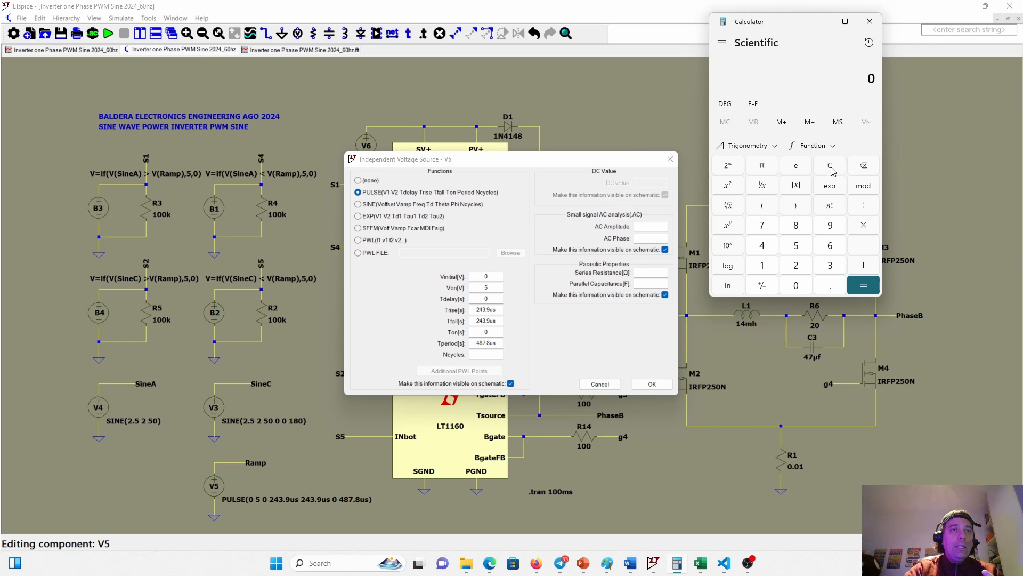
pyautogui.press('1')
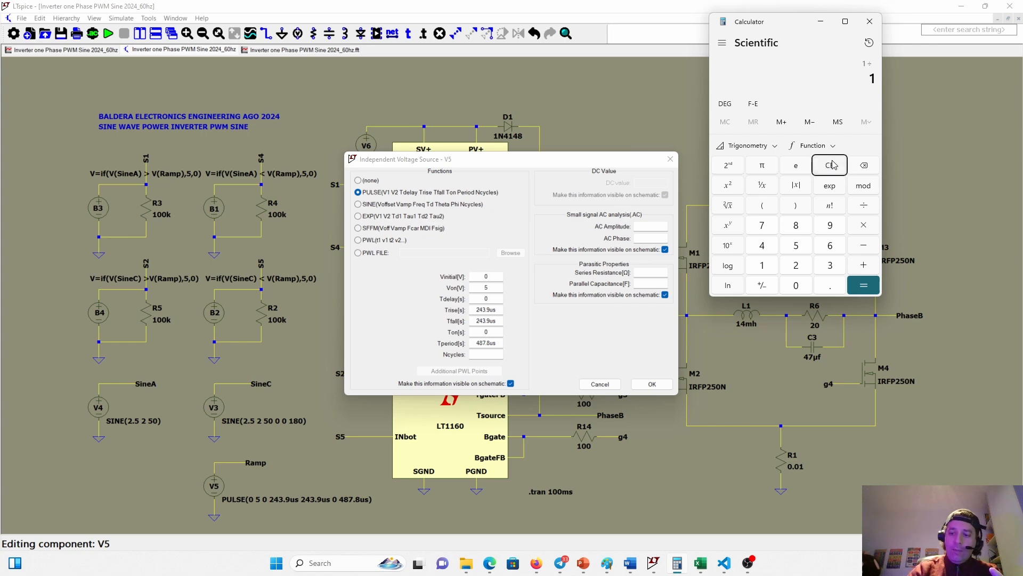
pyautogui.write('2050')
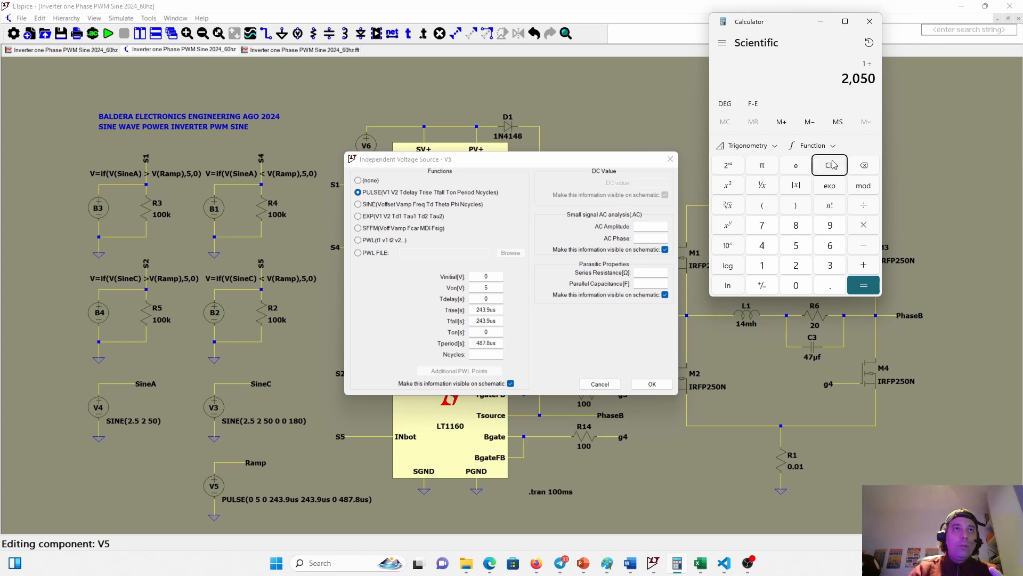
pyautogui.press('Return')
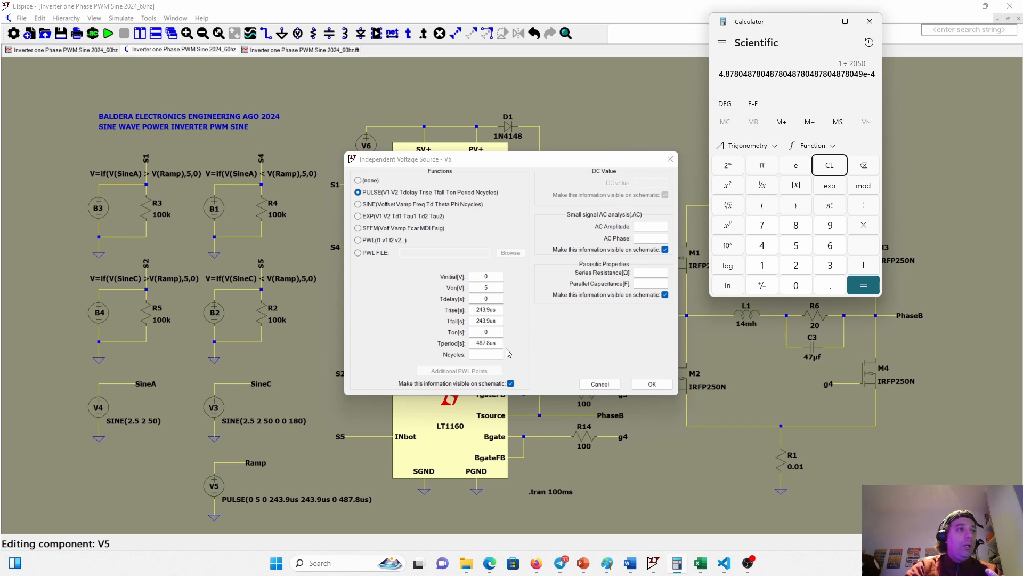
pyautogui.click(864, 205)
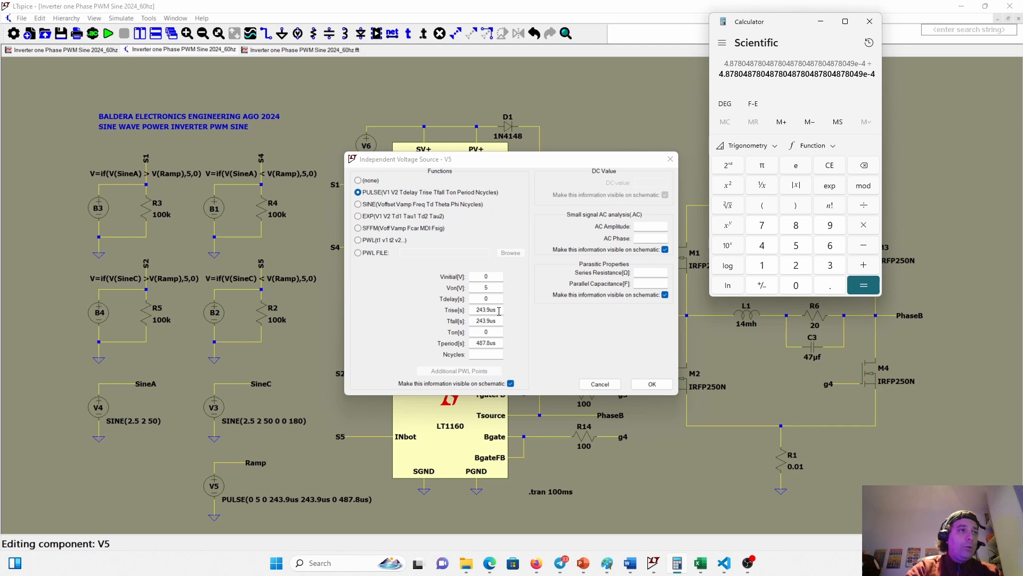
# Check the rise and fall times of ramp source V5 and accept its pulse settings.
pyautogui.click(498, 311)
pyautogui.press('Tab')
pyautogui.moveTo(501, 320); pyautogui.dragTo(482, 321)
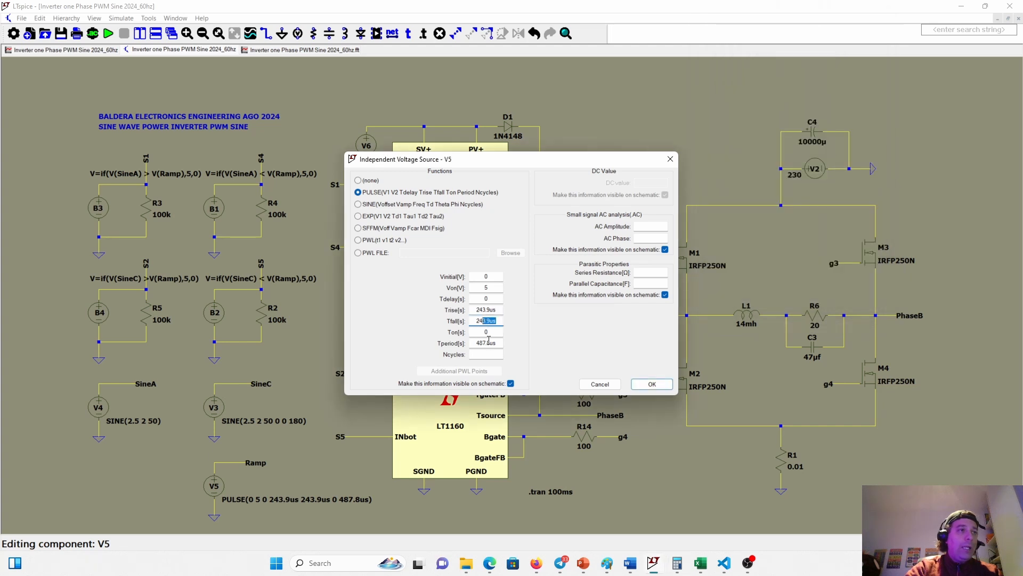
pyautogui.click(502, 321)
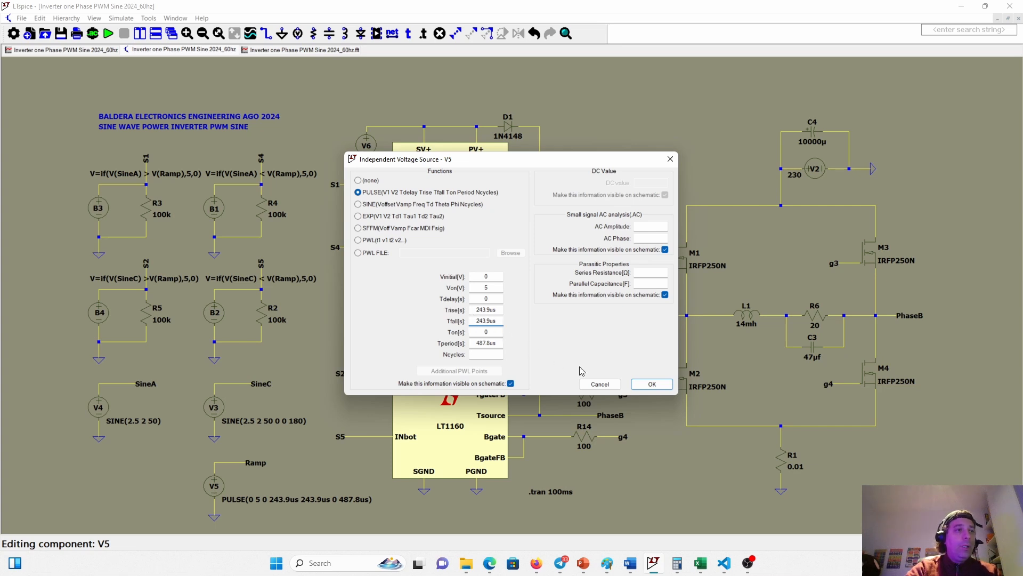
pyautogui.click(638, 388)
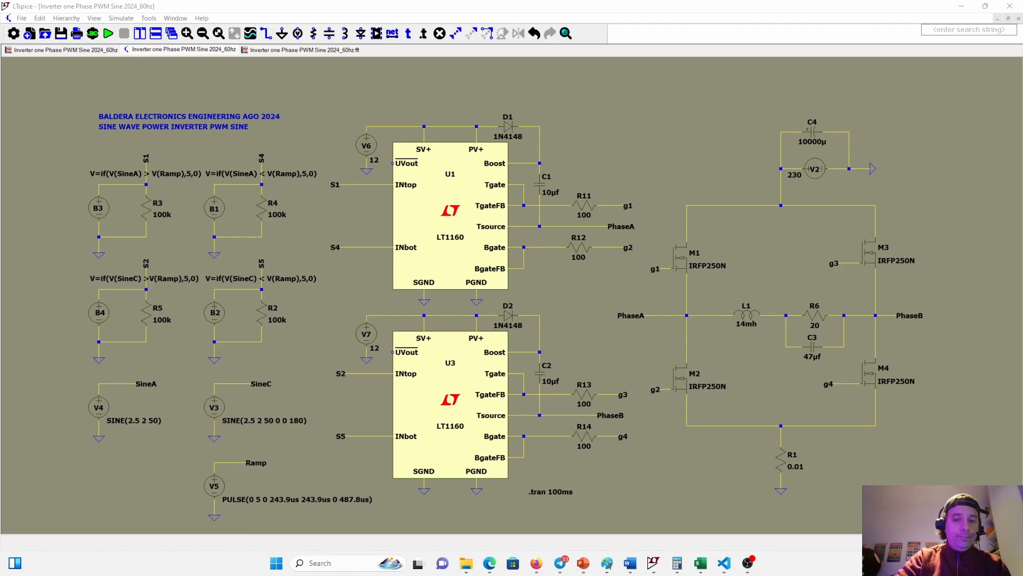
# Switch to the Inverters_DC-AC_2024 presentation in PowerPoint, view slide 2 on bipolar modulation, and return to the LTspice schematic.
pyautogui.hotkey('alt', 'Tab')
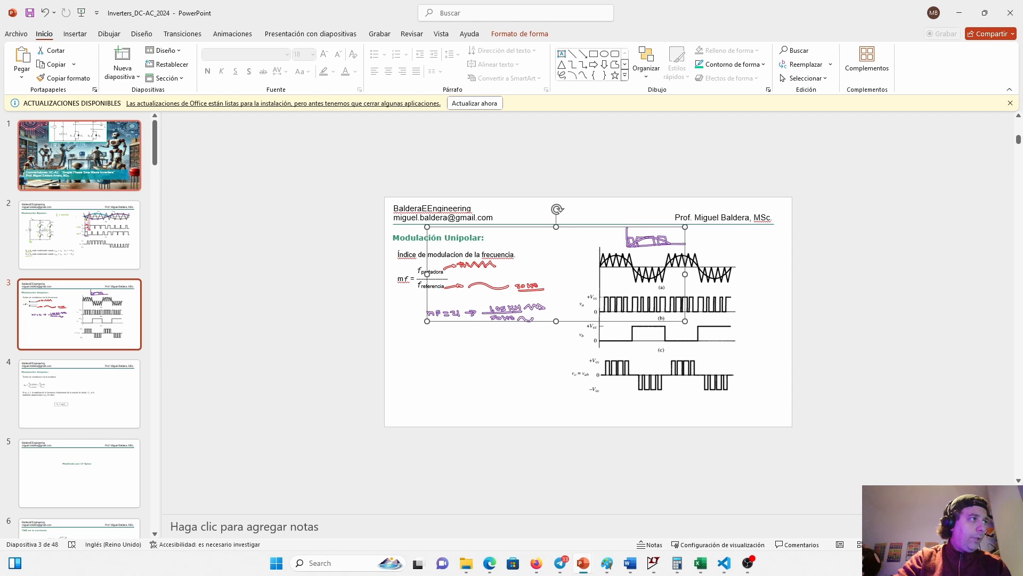
pyautogui.click(80, 195)
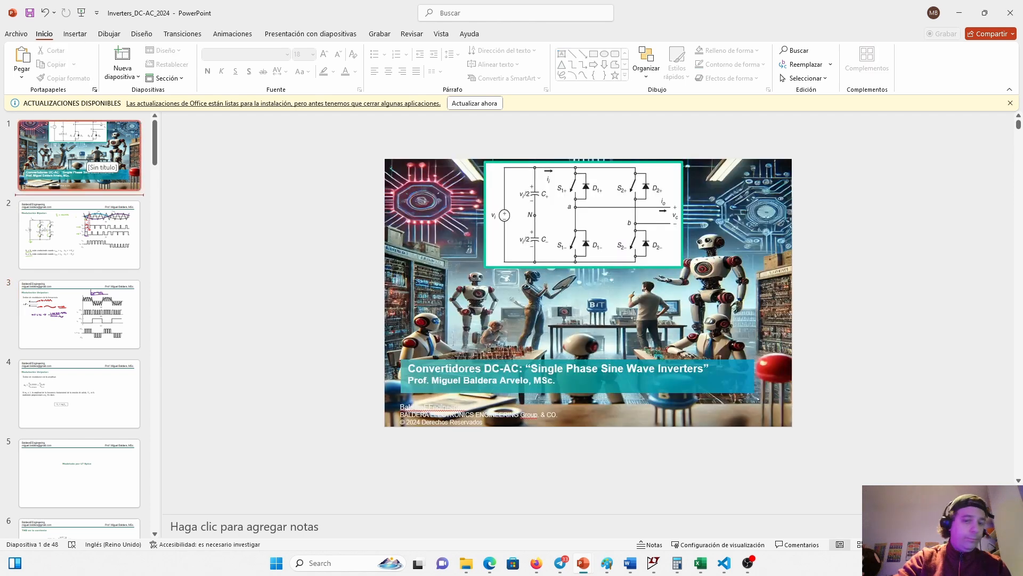
pyautogui.click(80, 234)
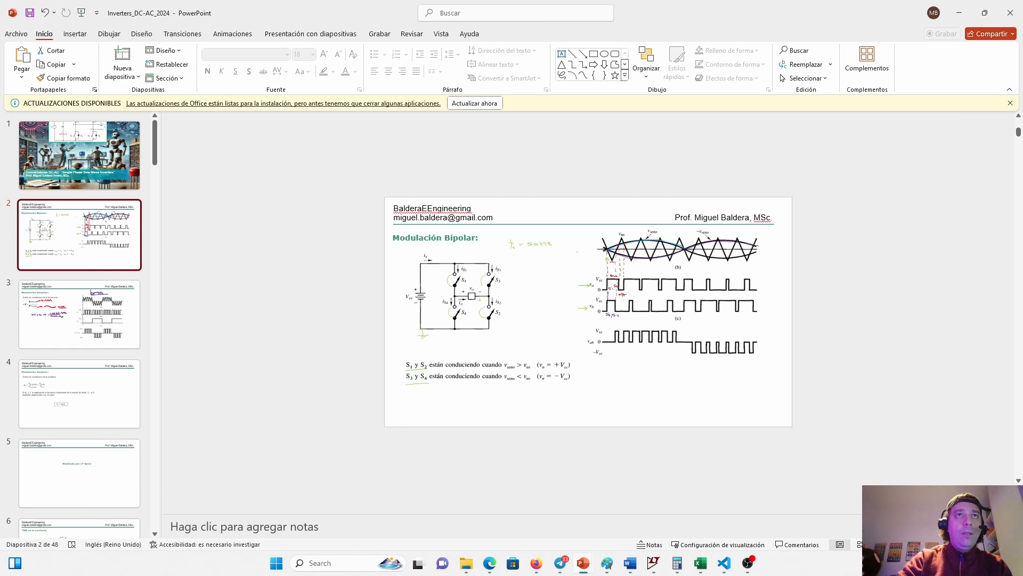
pyautogui.click(959, 13)
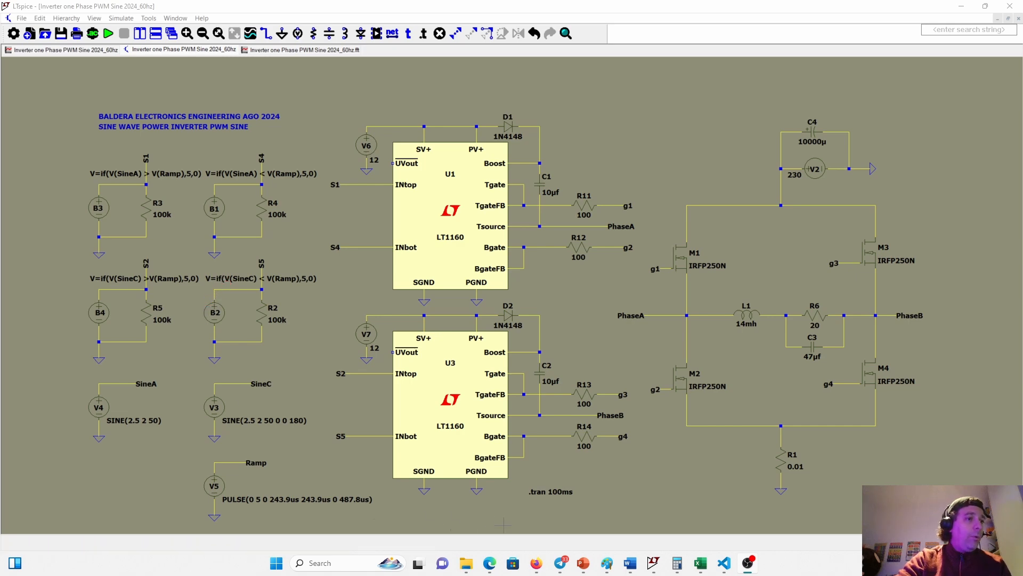
# Compare the switch conduction conditions on the bipolar modulation slide with the comparator expressions in the LTspice schematic.
pyautogui.moveTo(583, 562)
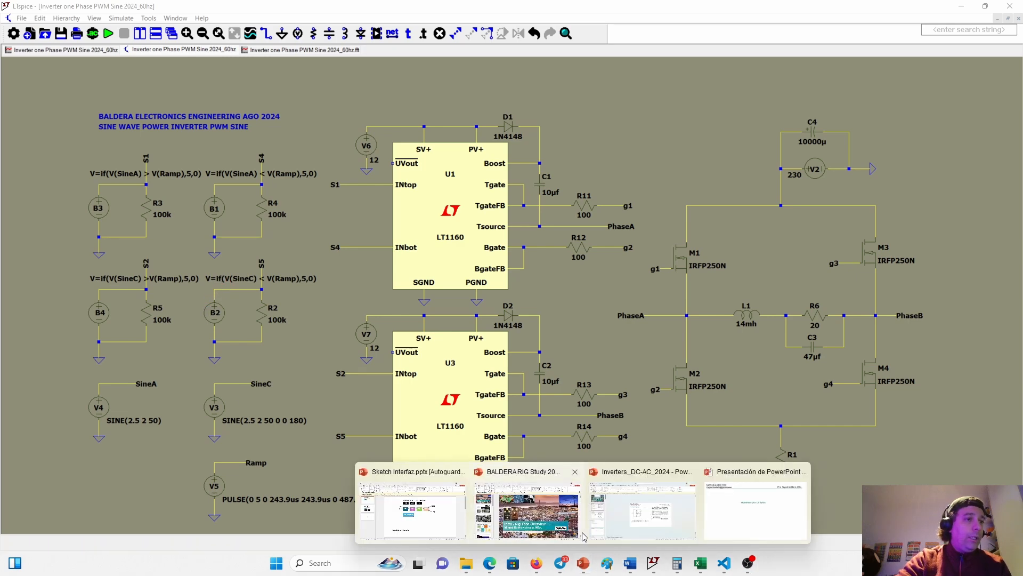
pyautogui.click(612, 516)
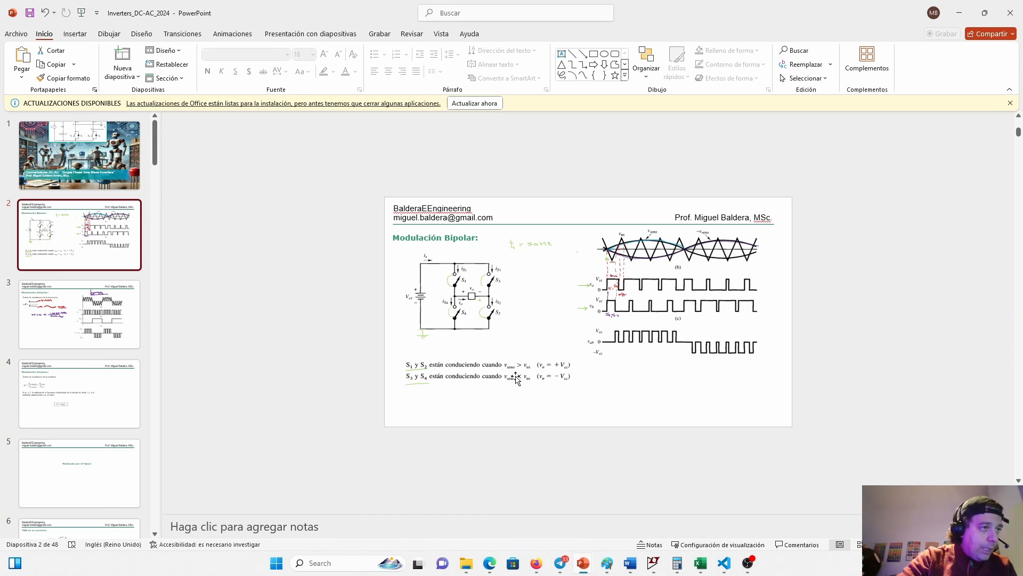
pyautogui.click(962, 15)
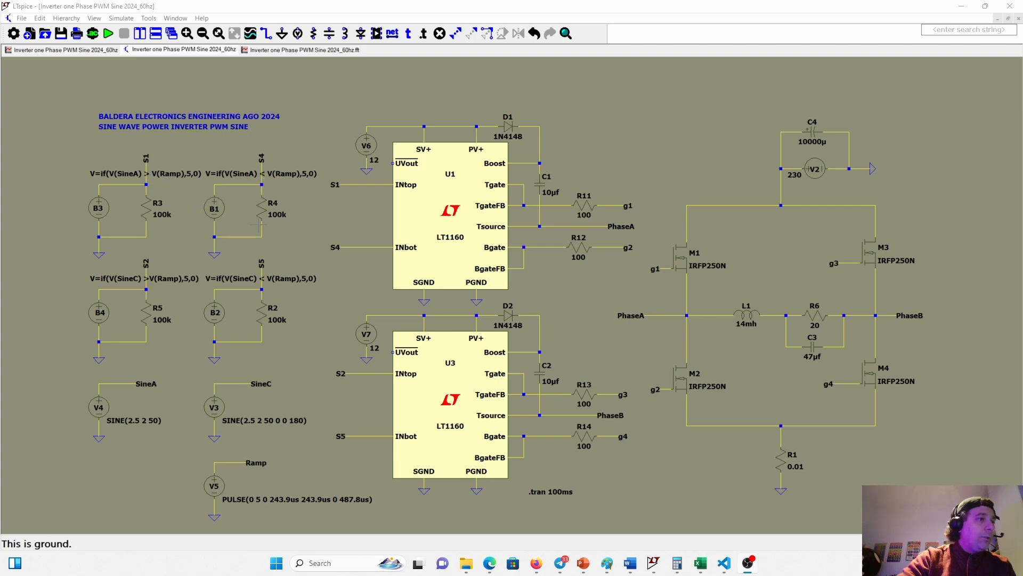
pyautogui.moveTo(583, 563)
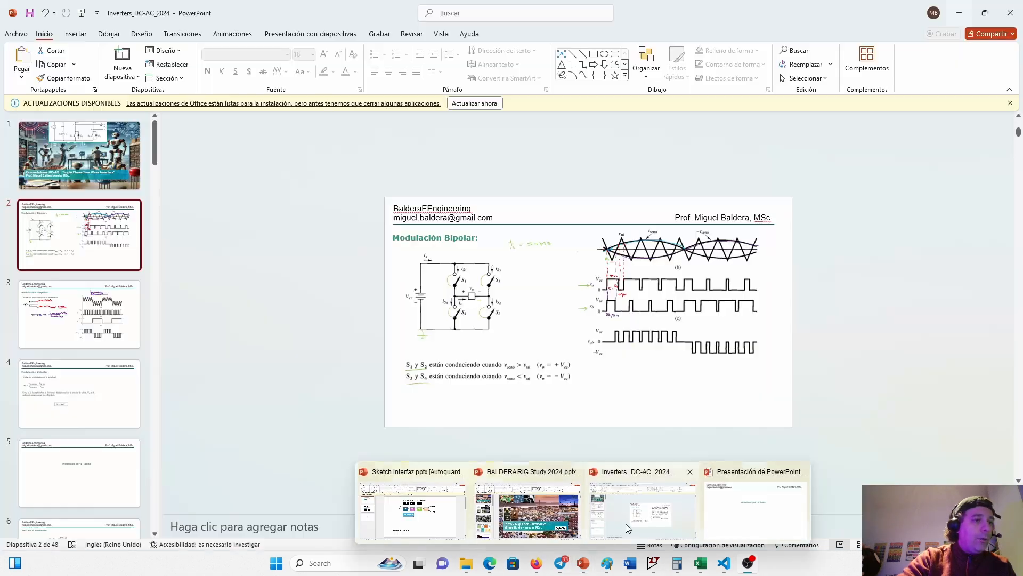
pyautogui.click(626, 527)
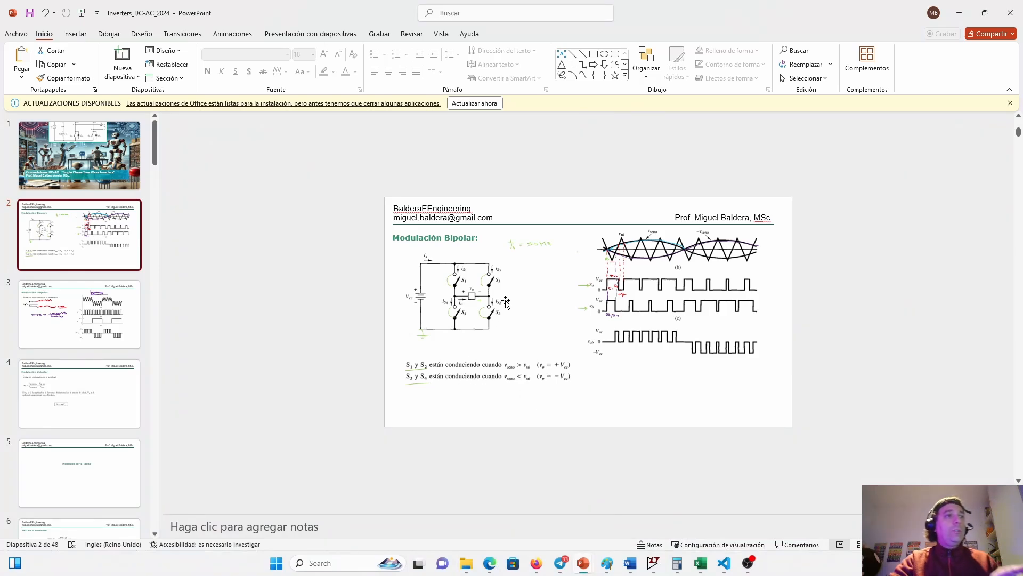
pyautogui.click(958, 13)
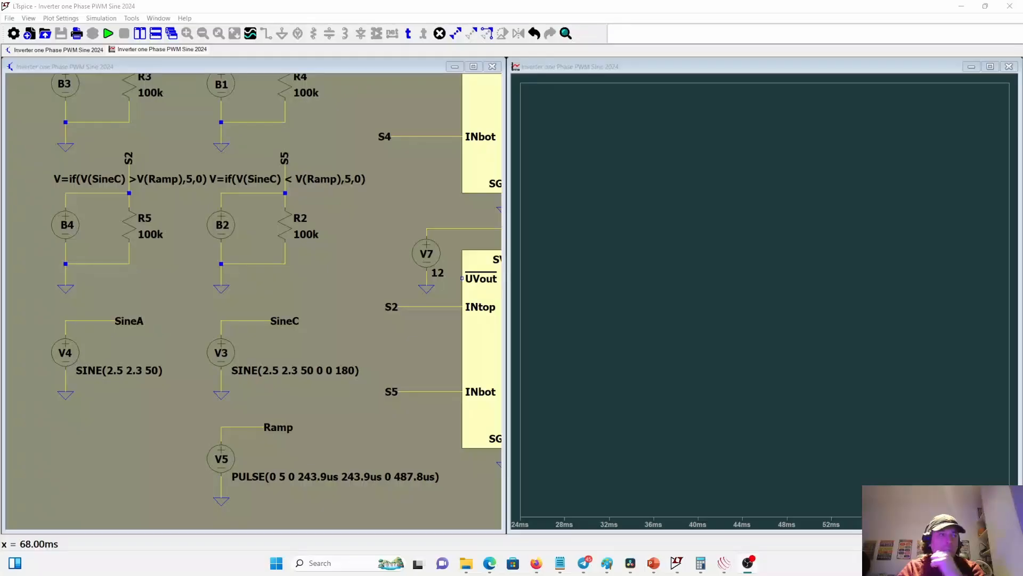
# Plot the voltage at the SineA node in the waveform window.
pyautogui.click(130, 308)
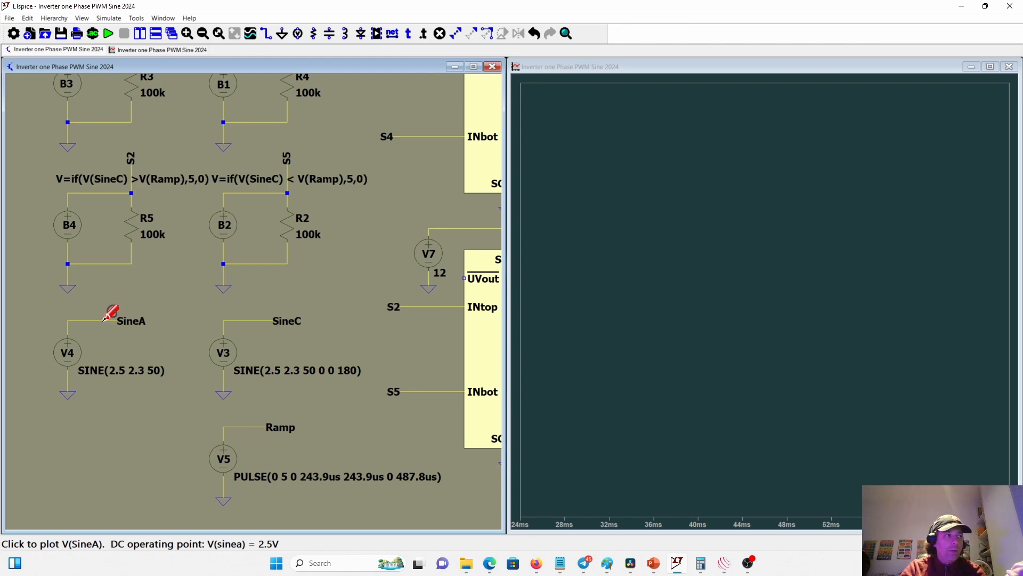
pyautogui.click(111, 316)
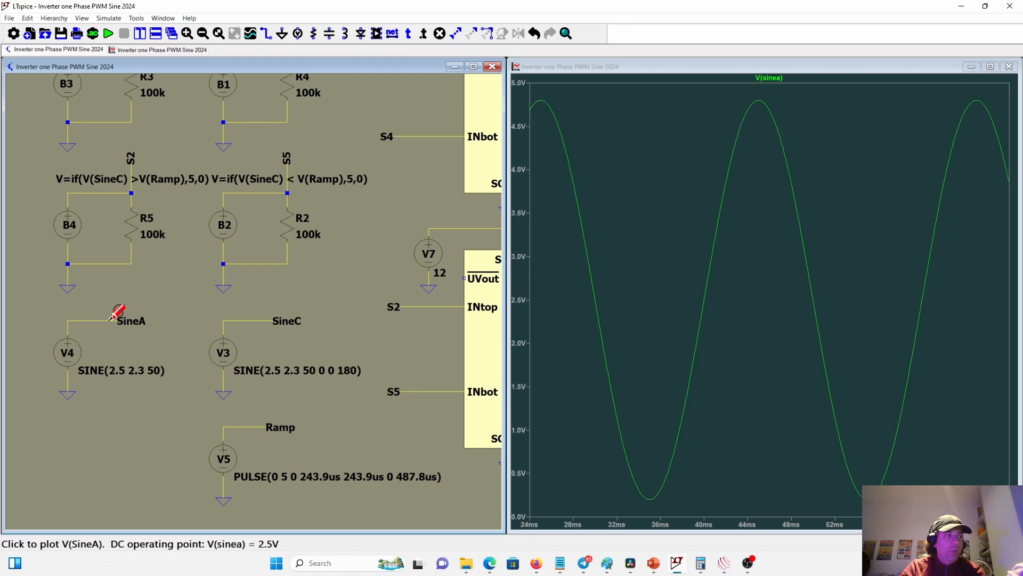
# Plot the voltage at the SineC node and change its trace colour to teal.
pyautogui.click(249, 319)
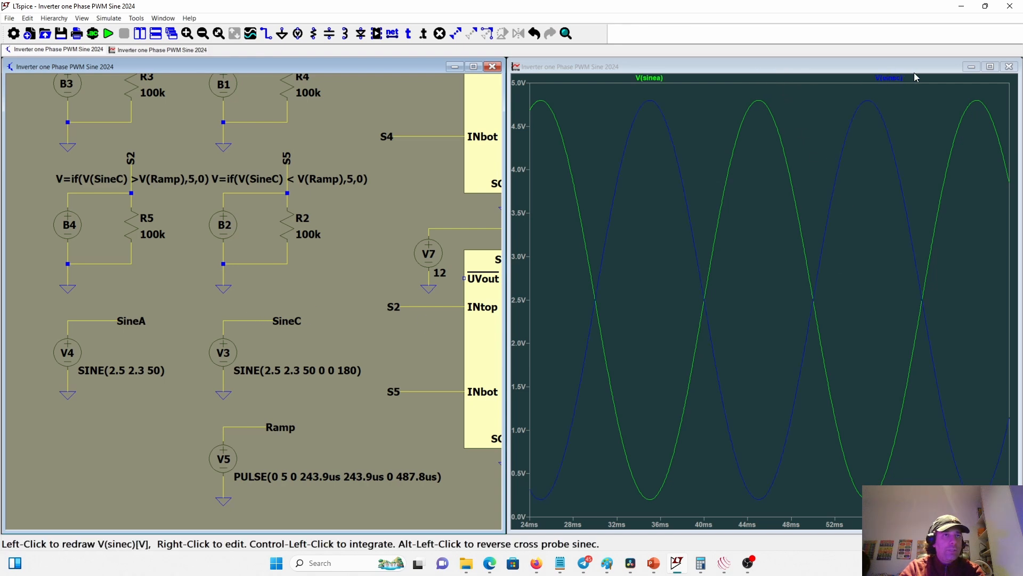
pyautogui.rightClick(895, 84)
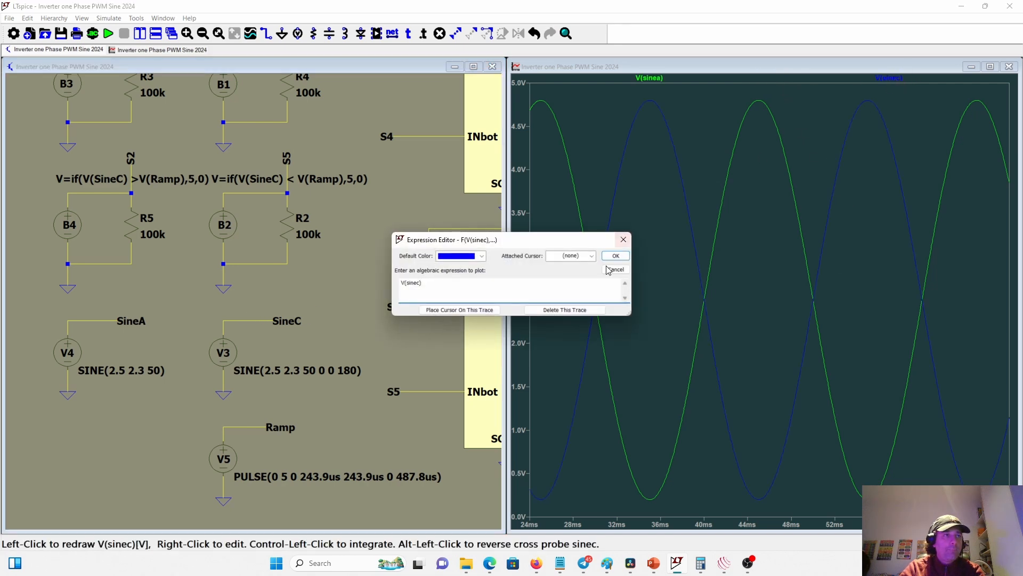
pyautogui.click(482, 256)
pyautogui.click(479, 300)
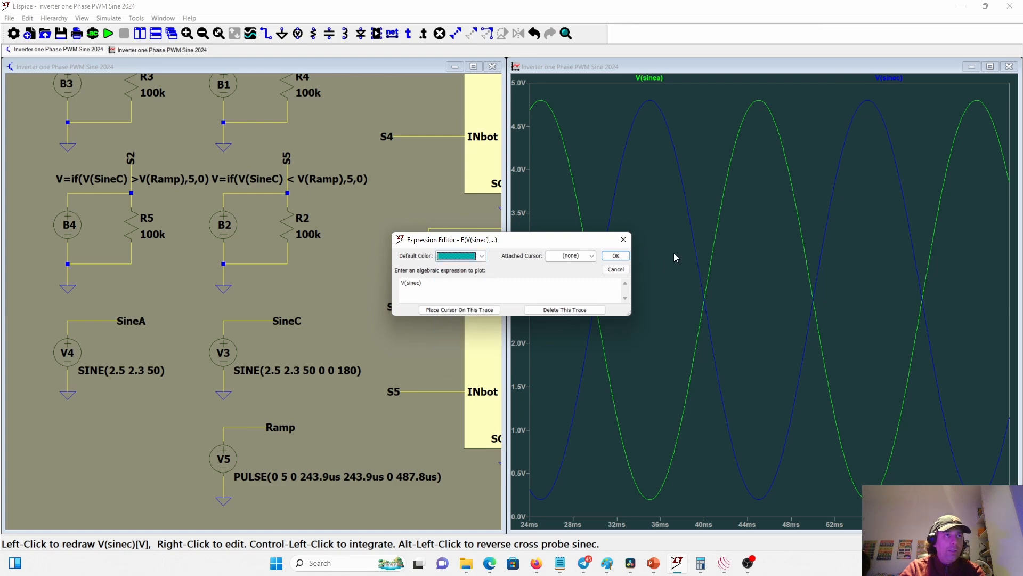
pyautogui.click(616, 256)
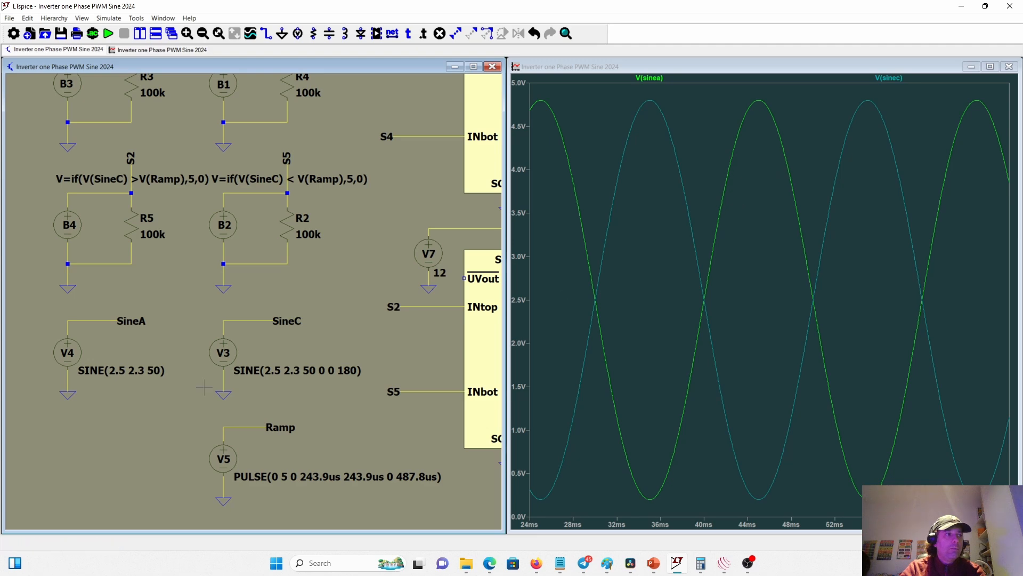
# Plot the voltage at the Ramp node and change its trace colour to magenta.
pyautogui.click(235, 425)
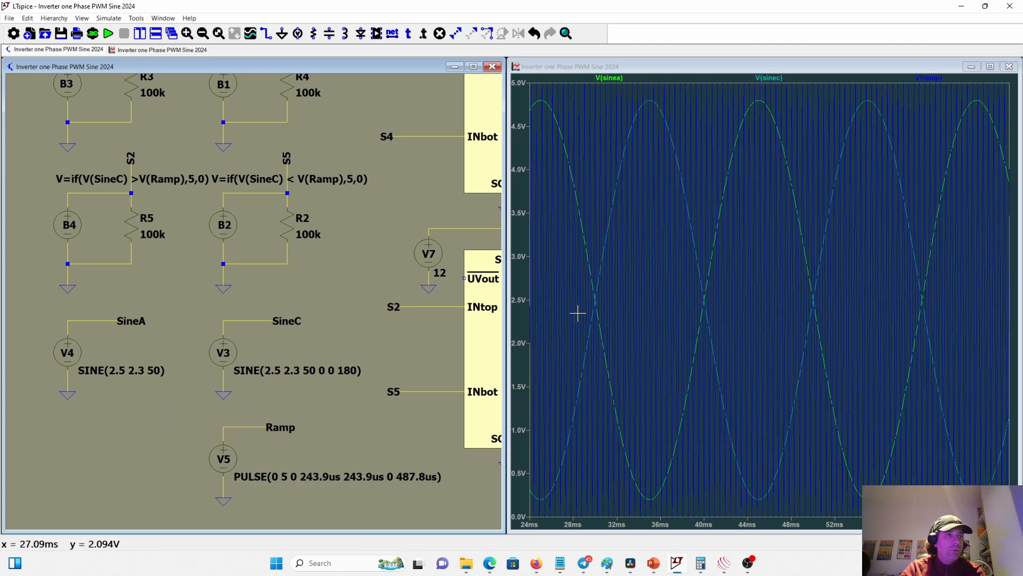
pyautogui.rightClick(932, 79)
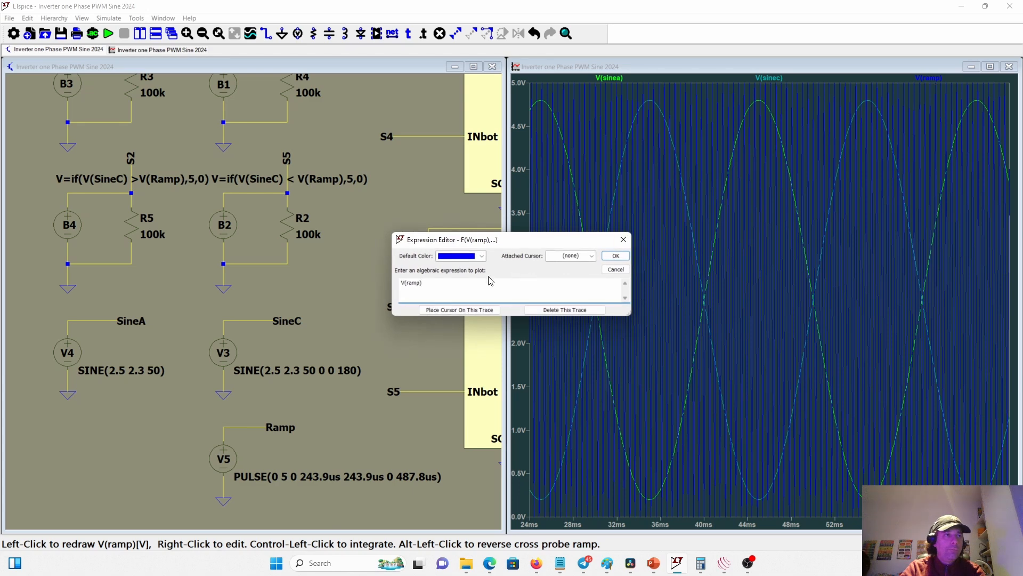
pyautogui.click(482, 256)
pyautogui.click(464, 309)
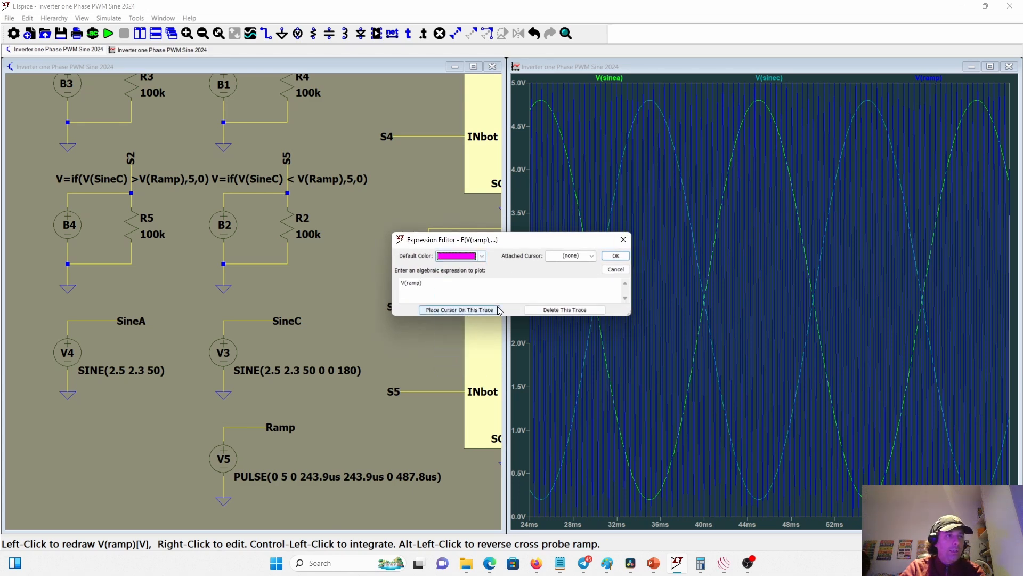
pyautogui.click(615, 256)
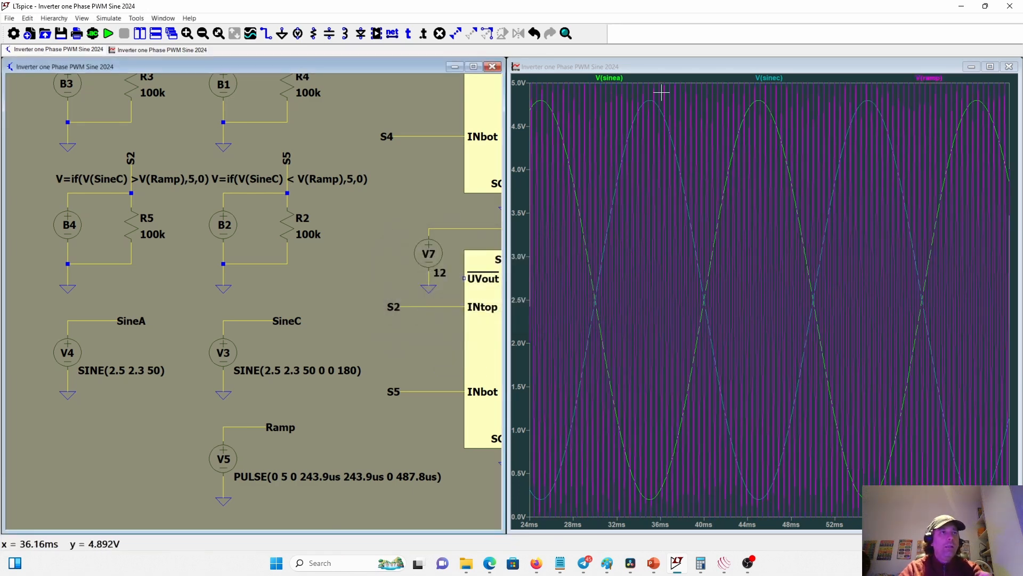
# Zoom the waveforms to about 36–52 ms, then widen and reposition the waveform window over the schematic.
pyautogui.moveTo(647, 78); pyautogui.dragTo(817, 515)
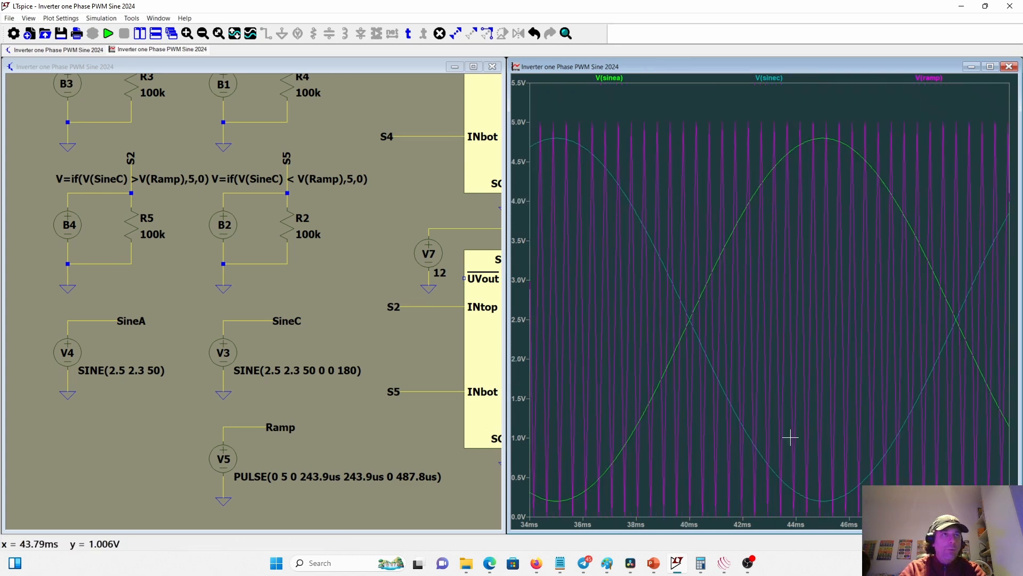
pyautogui.moveTo(589, 112); pyautogui.dragTo(1007, 524)
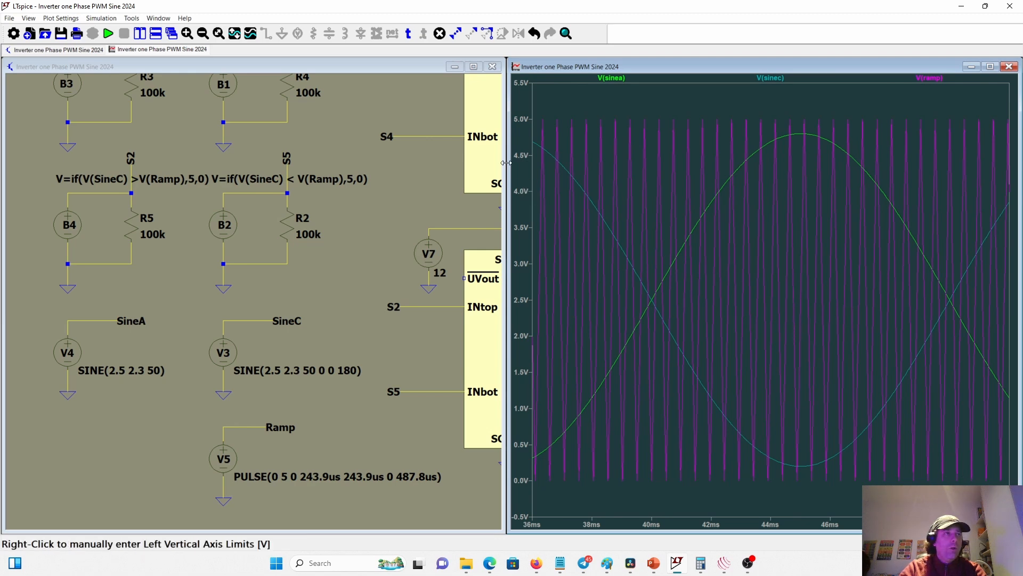
pyautogui.moveTo(507, 159); pyautogui.dragTo(183, 160)
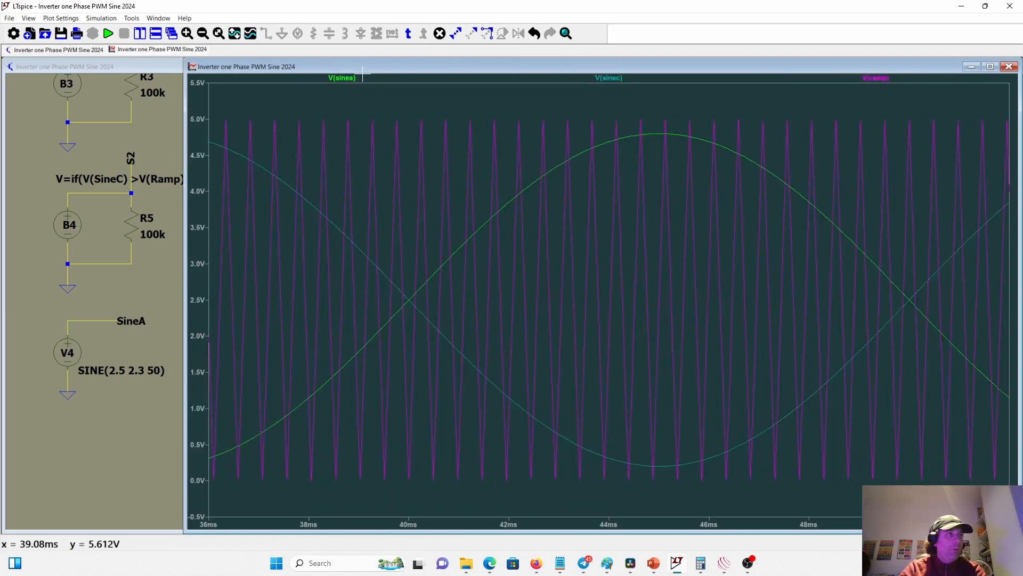
pyautogui.moveTo(363, 68); pyautogui.dragTo(299, 63)
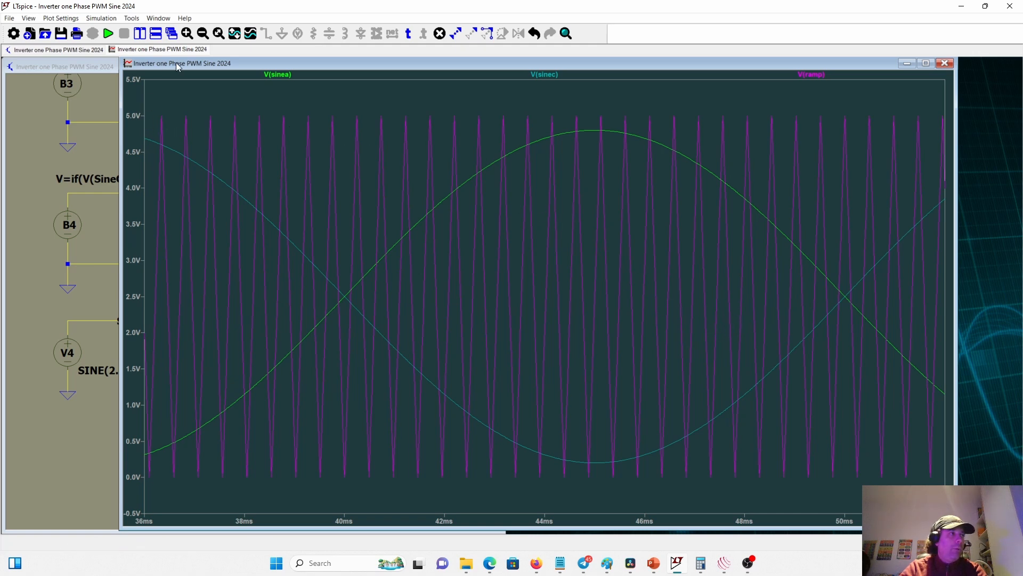
pyautogui.moveTo(177, 60); pyautogui.dragTo(315, 81)
# Plot the voltage at the S1 output node of comparator source B3.
pyautogui.scroll(1, 141, 120)
pyautogui.scroll(-4, 140, 126)
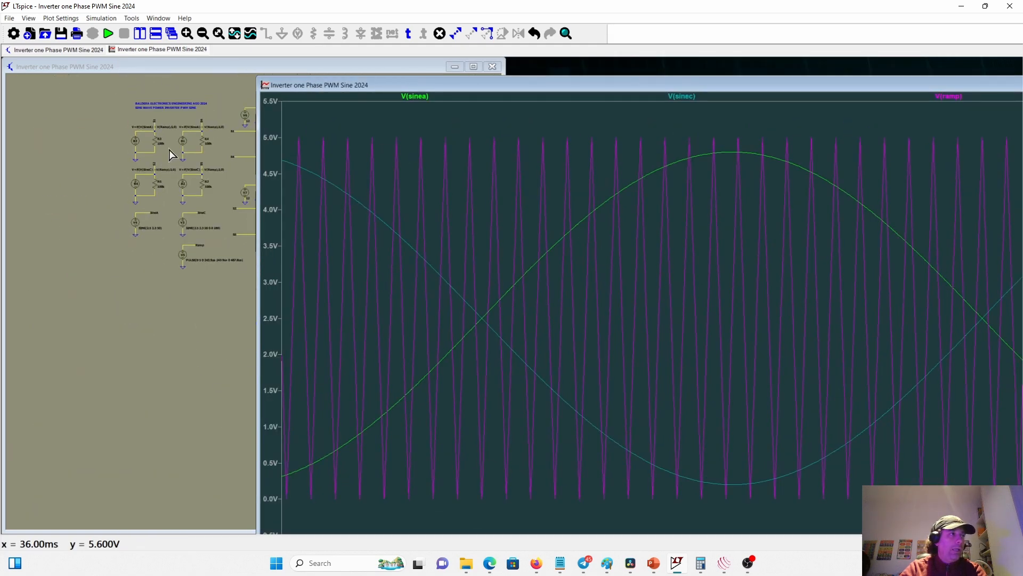
pyautogui.scroll(3, 167, 136)
pyautogui.scroll(1, 167, 136)
pyautogui.click(126, 138)
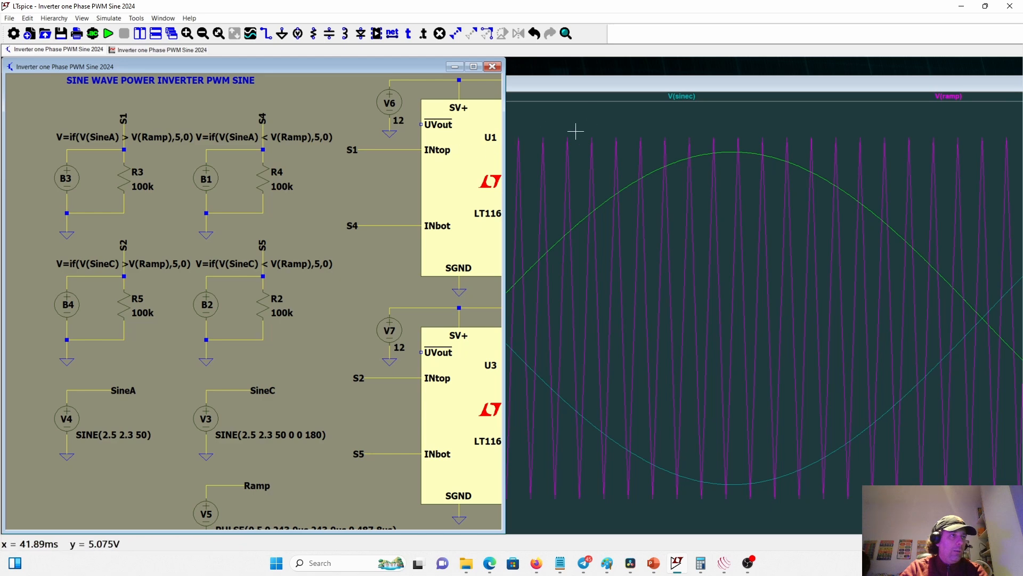
pyautogui.click(124, 144)
# Add a plot pane above and move the V(sinec), V(sinea) and V(ramp) traces into it, leaving V(s1) below.
pyautogui.rightClick(705, 156)
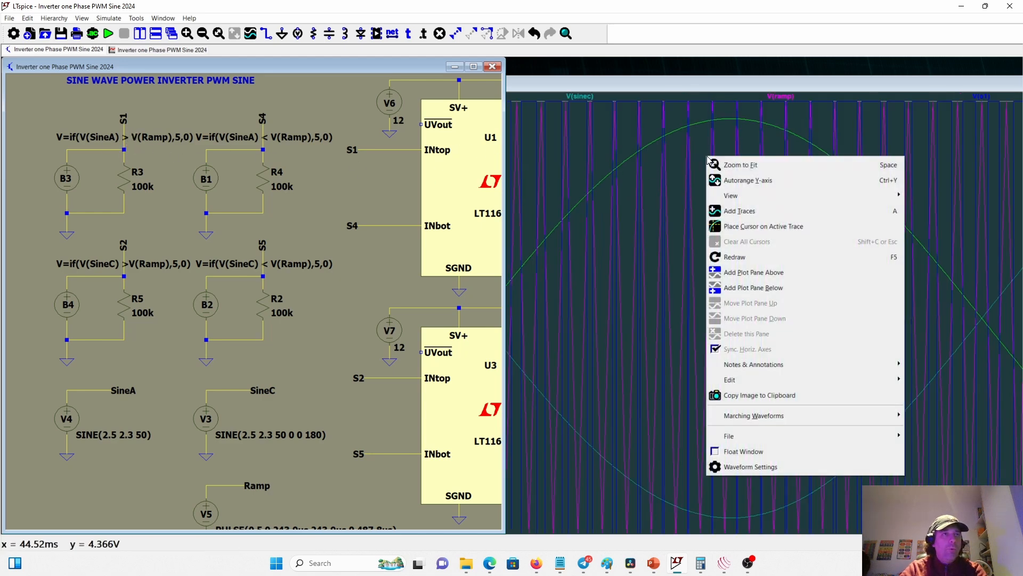
pyautogui.click(745, 272)
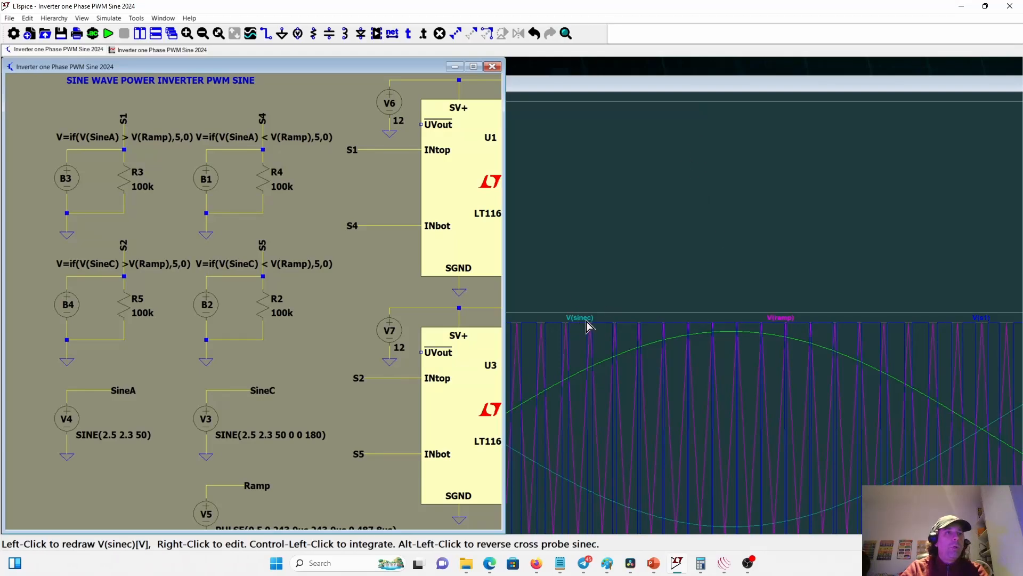
pyautogui.moveTo(584, 319); pyautogui.dragTo(521, 155)
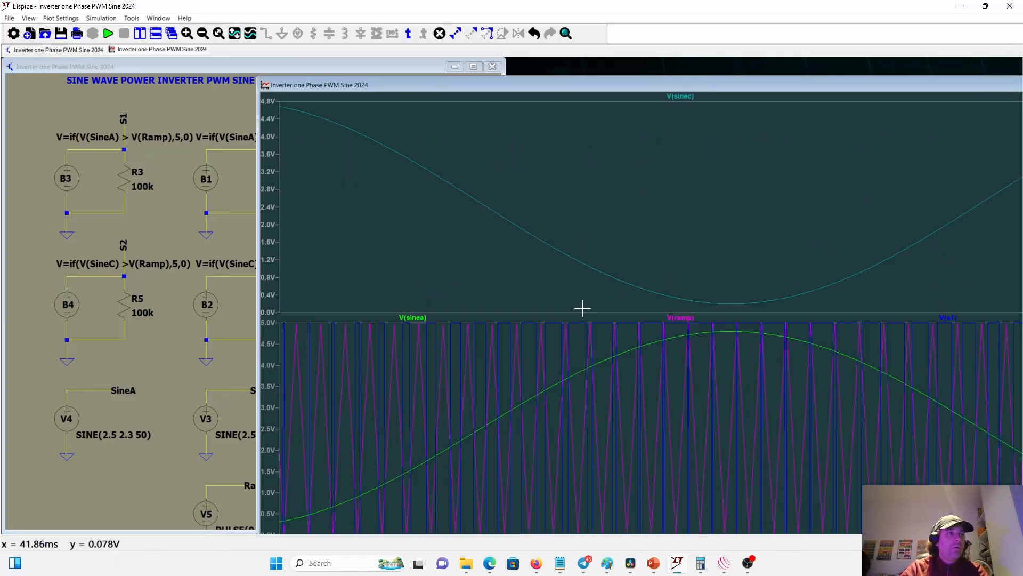
pyautogui.moveTo(410, 324); pyautogui.dragTo(457, 261)
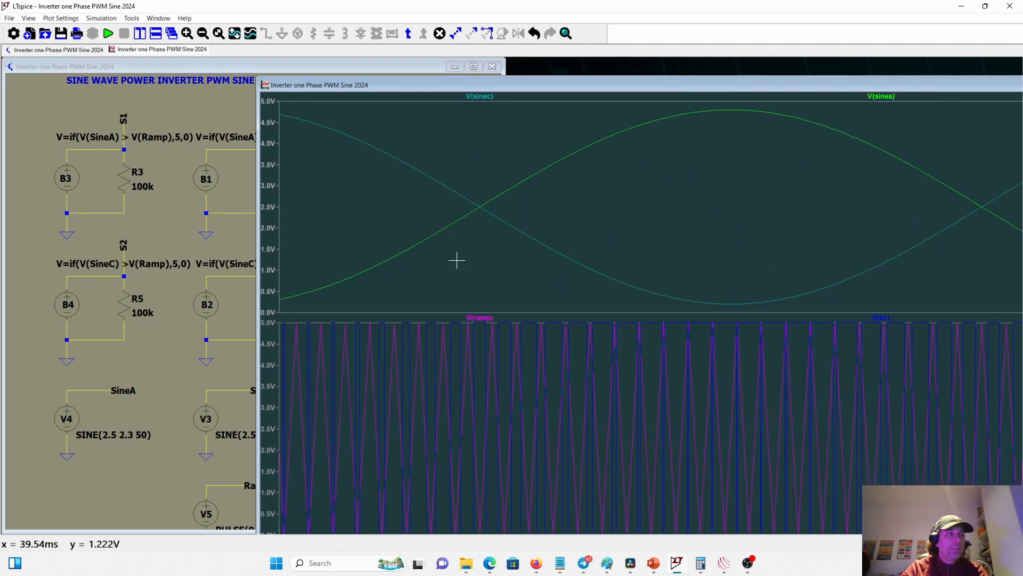
pyautogui.moveTo(479, 319); pyautogui.dragTo(489, 282)
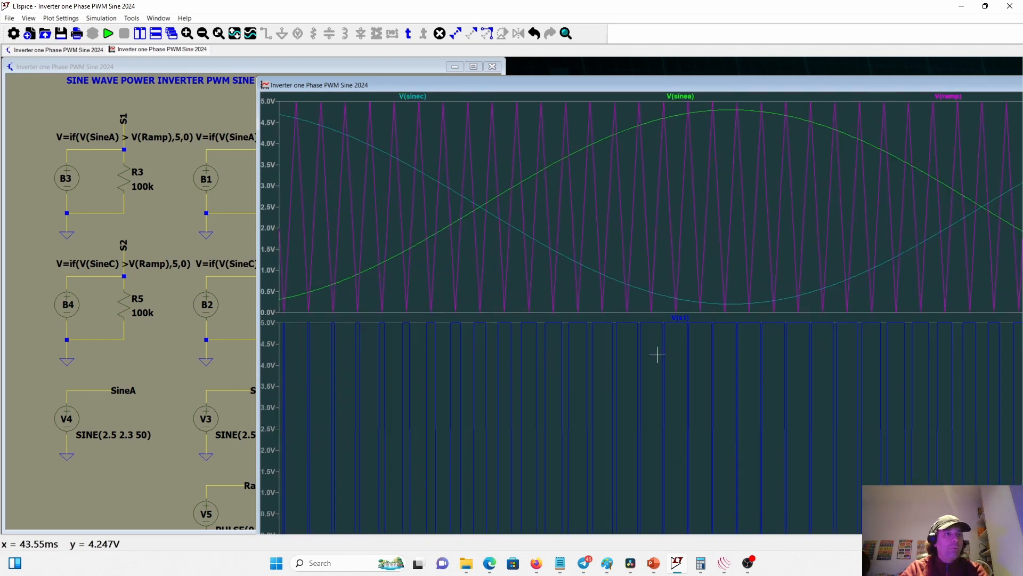
# Set the upper limit of the V(s1) pane's vertical axis to 6 V.
pyautogui.rightClick(270, 367)
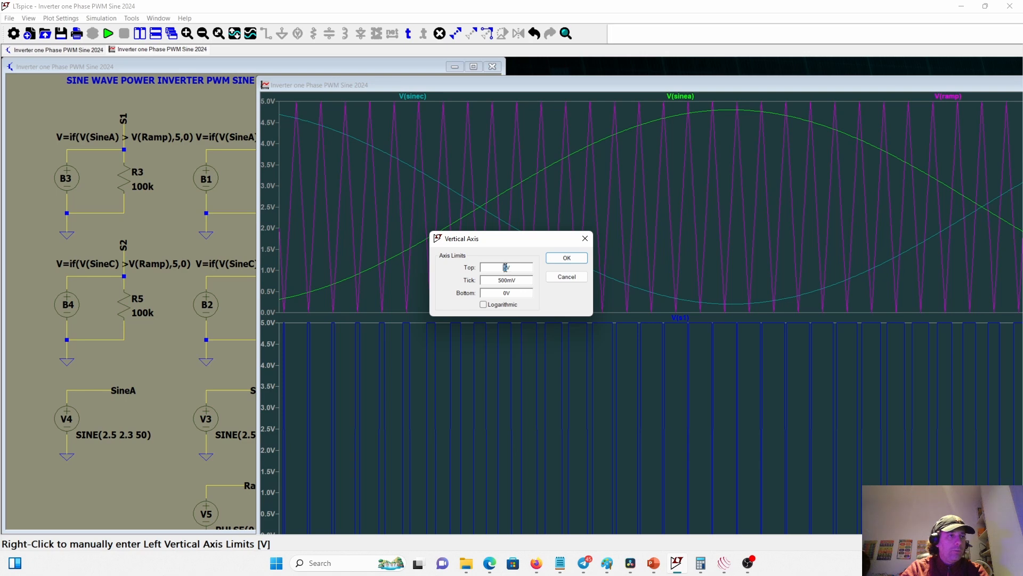
pyautogui.write('6')
pyautogui.press('Return')
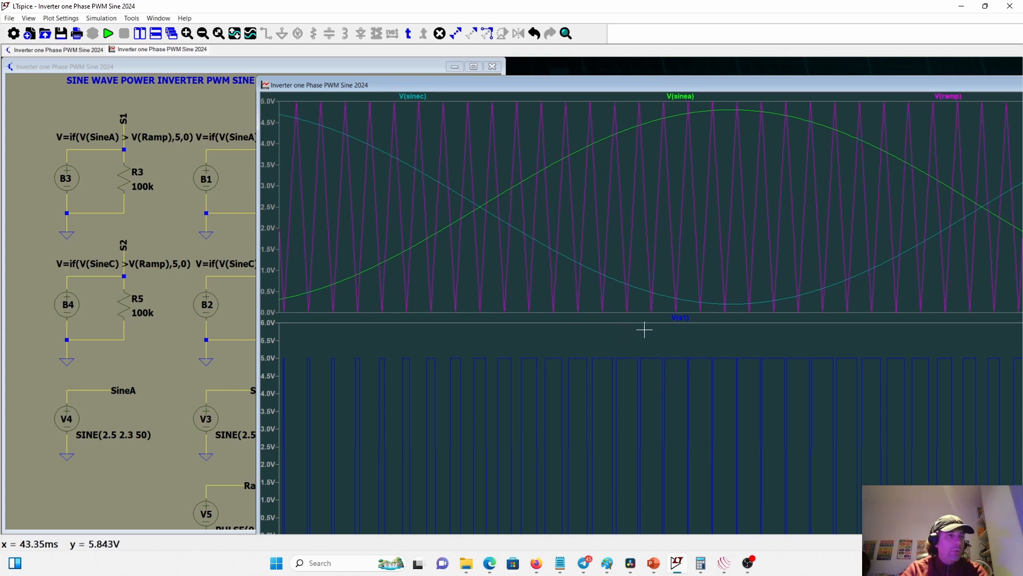
# Change the colour of the V(s1) trace to red.
pyautogui.rightClick(681, 319)
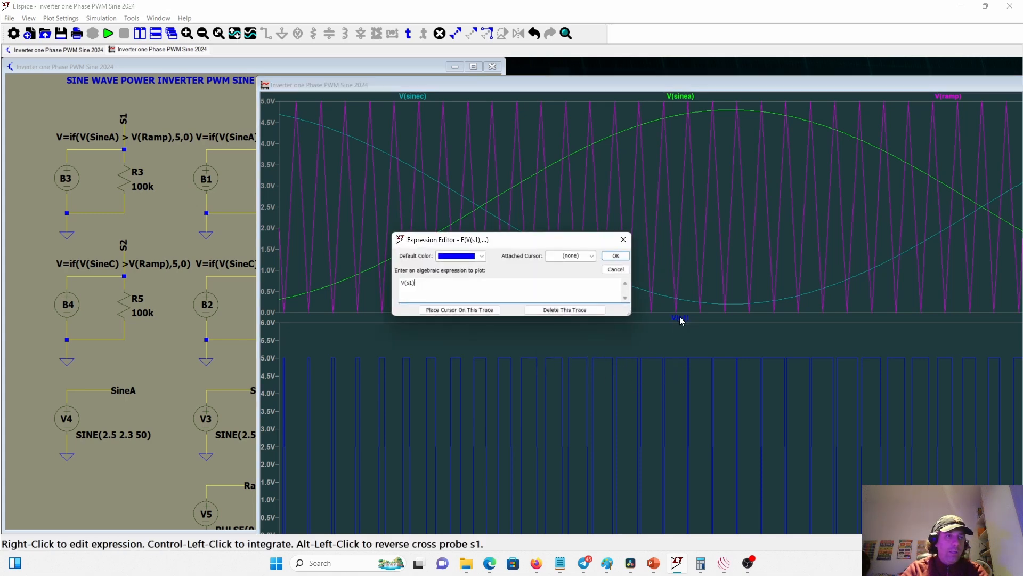
pyautogui.click(480, 256)
pyautogui.click(462, 292)
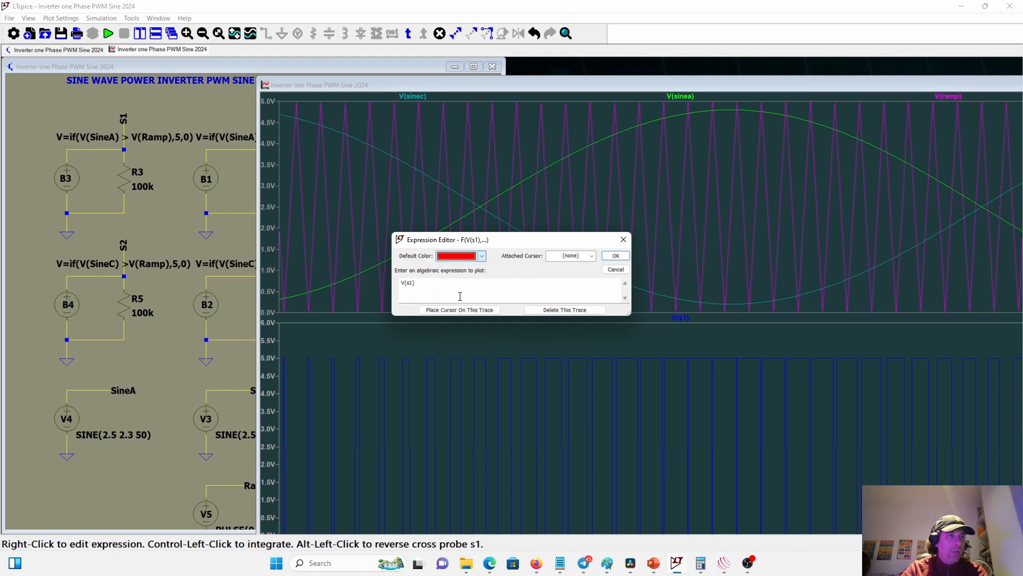
pyautogui.click(612, 256)
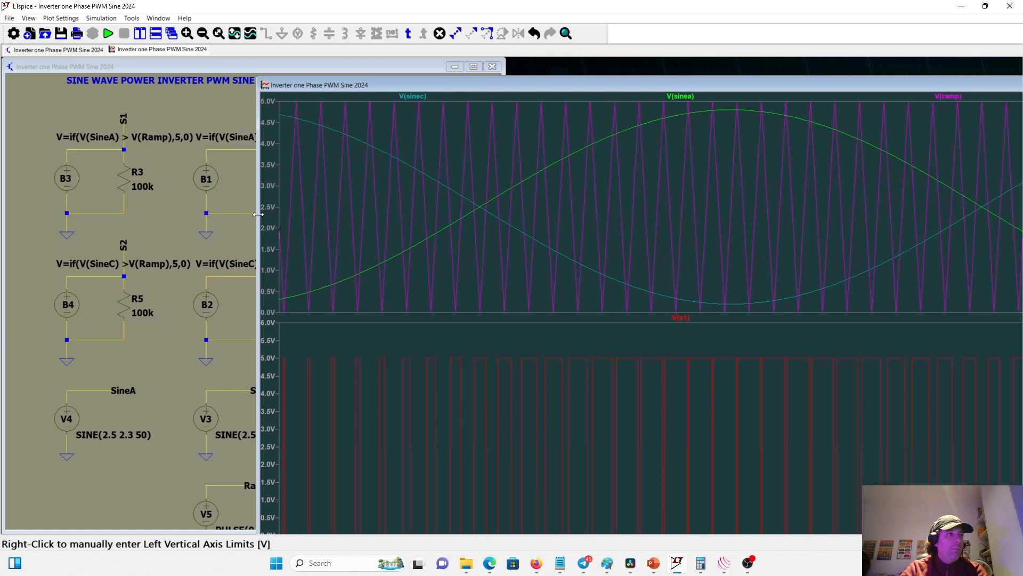
# Widen the waveform window and bracket one S1 pulse with two V(sinea) cursors at about 40.4 and 40.6 ms.
pyautogui.moveTo(258, 215); pyautogui.dragTo(149, 214)
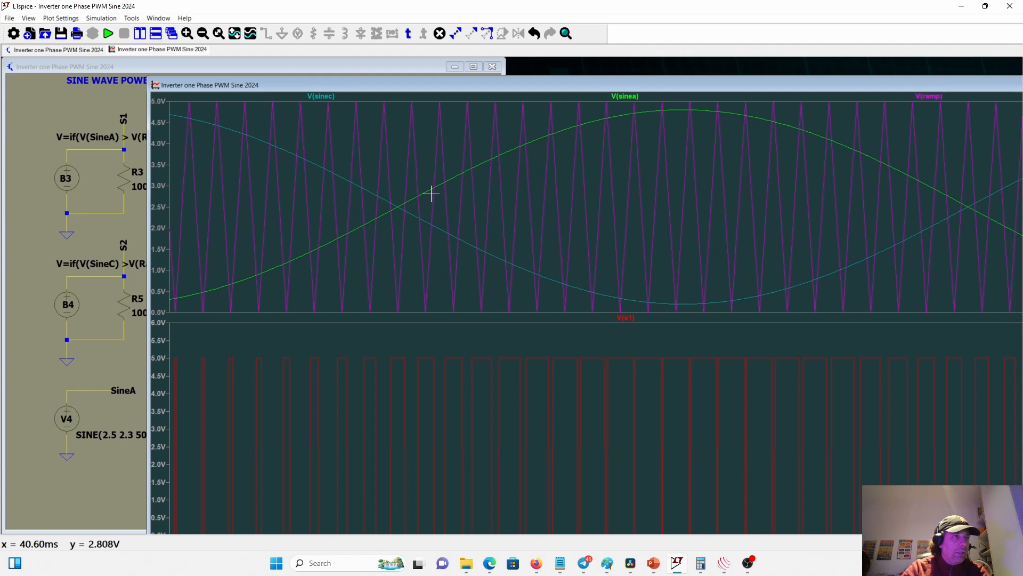
pyautogui.click(630, 99)
pyautogui.moveTo(635, 121); pyautogui.dragTo(436, 164)
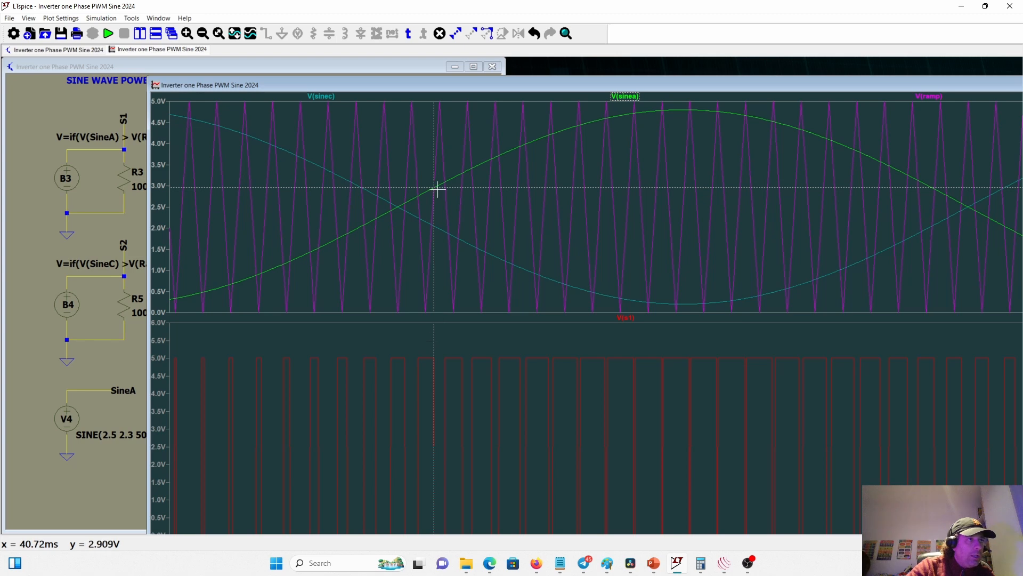
pyautogui.moveTo(437, 190); pyautogui.dragTo(421, 202)
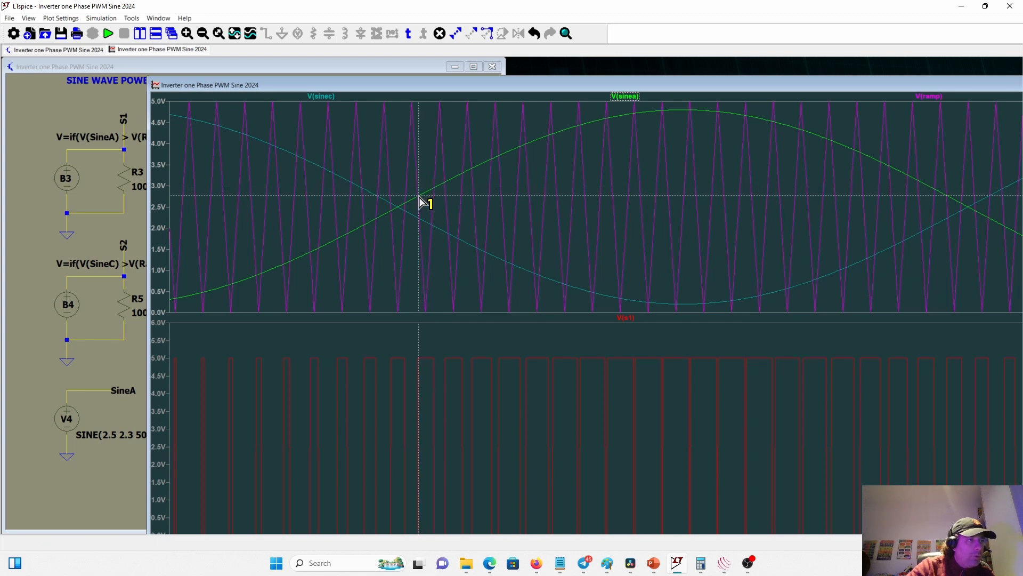
pyautogui.click(626, 96)
pyautogui.moveTo(627, 116); pyautogui.dragTo(434, 198)
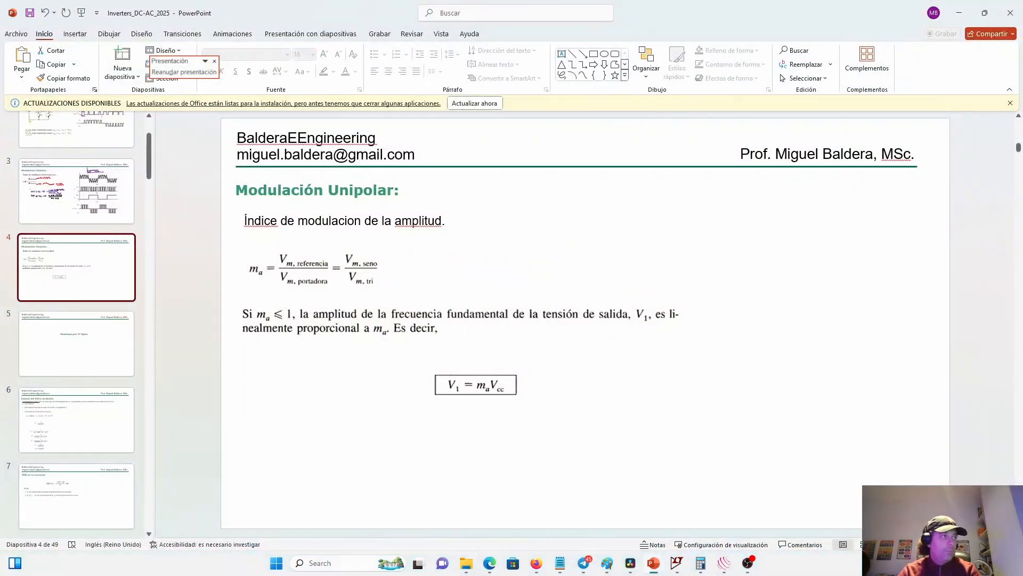
# Review the bipolar modulation slide 2 in the PowerPoint presentation, then return to the LTspice waveforms.
pyautogui.press('pageup')
pyautogui.press('pageup')
pyautogui.press('pageup')
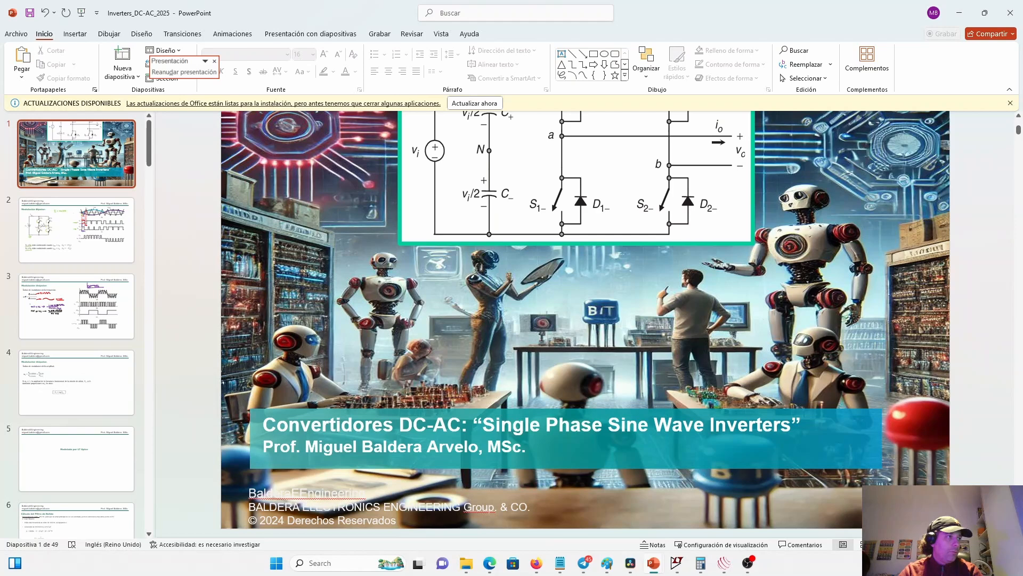
pyautogui.click(53, 249)
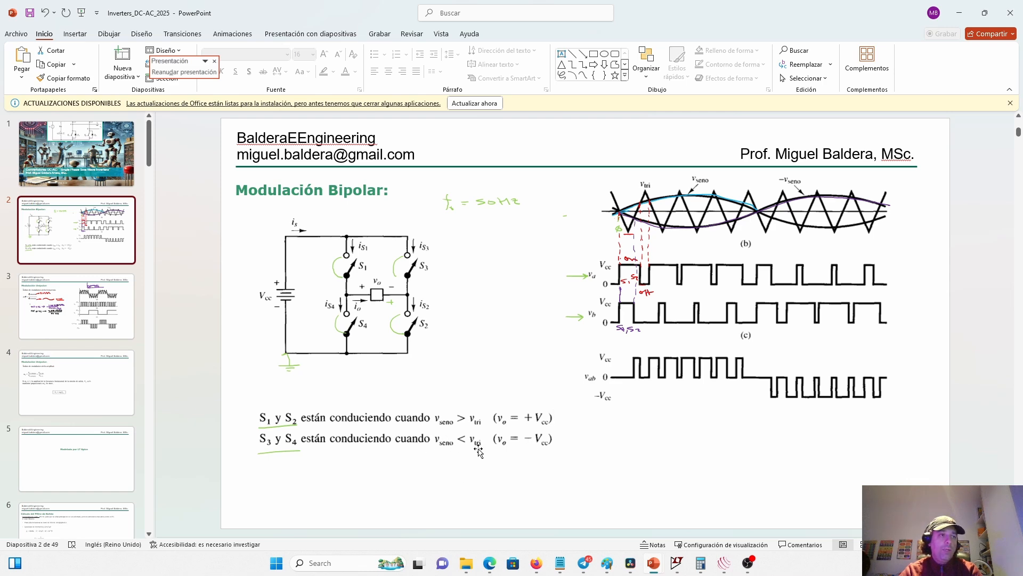
pyautogui.click(959, 12)
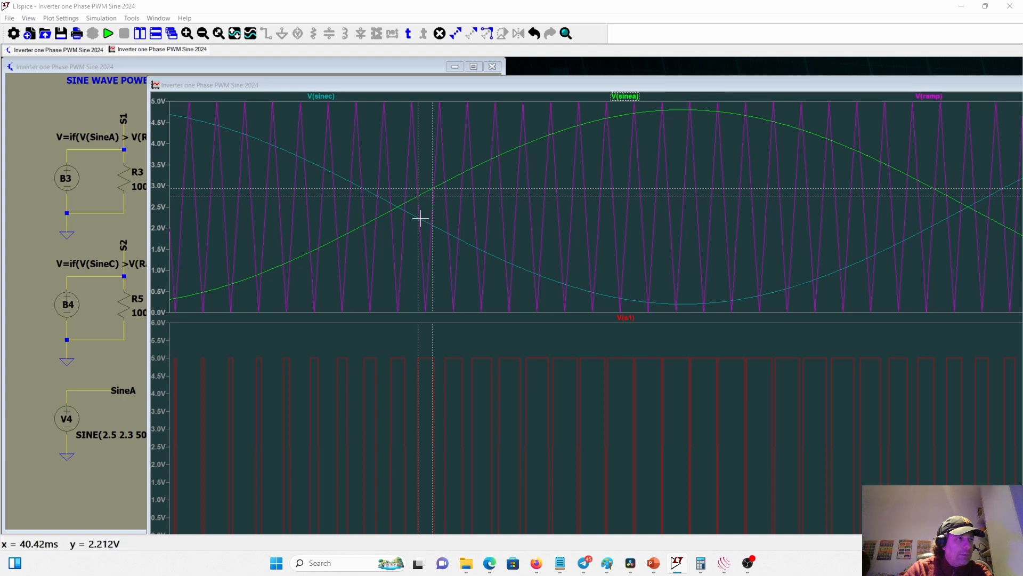
# Plot the voltage of schematic net S2 and bring the waveform window back to the front.
pyautogui.click(100, 246)
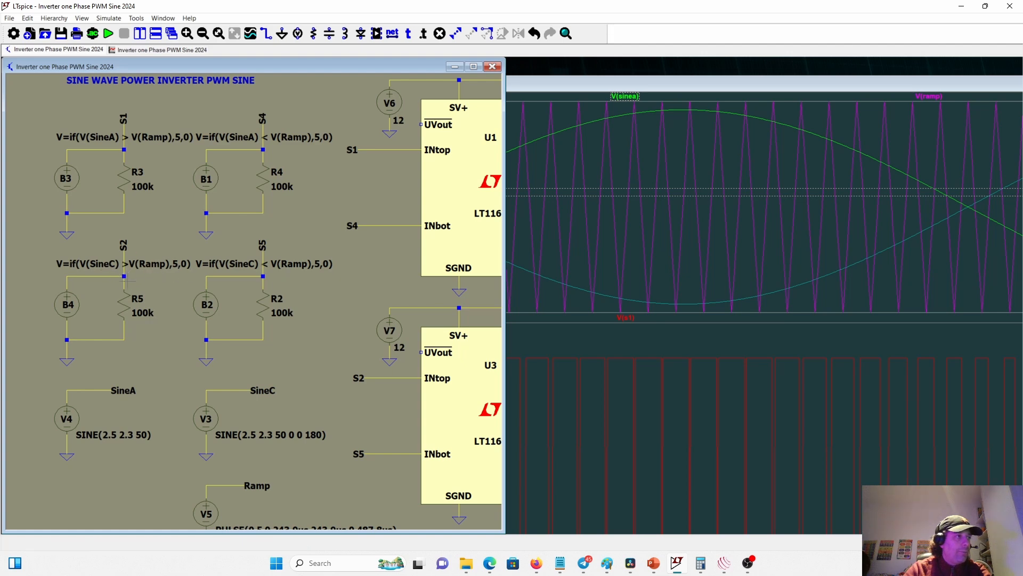
pyautogui.click(128, 273)
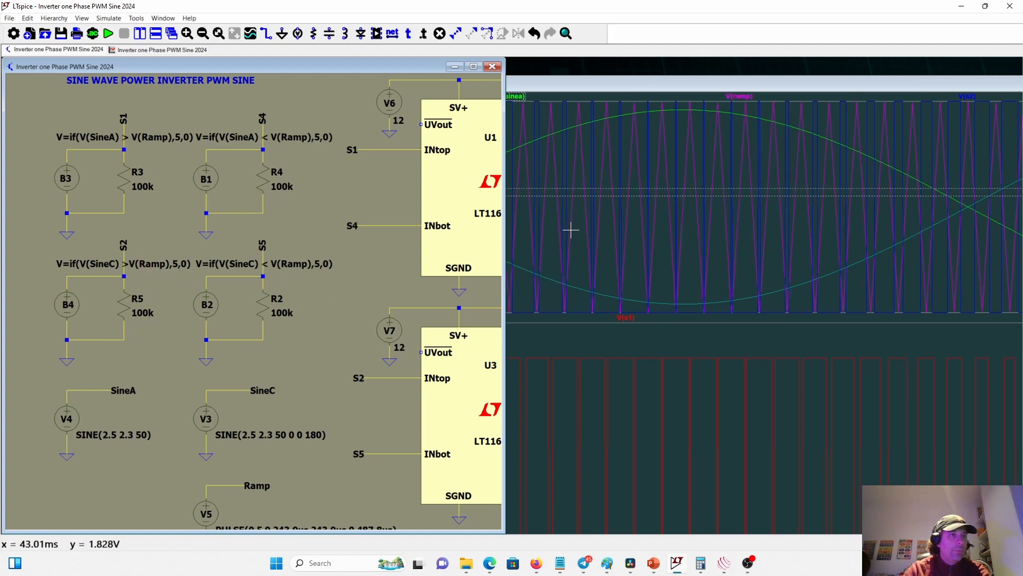
pyautogui.moveTo(613, 81); pyautogui.dragTo(557, 71)
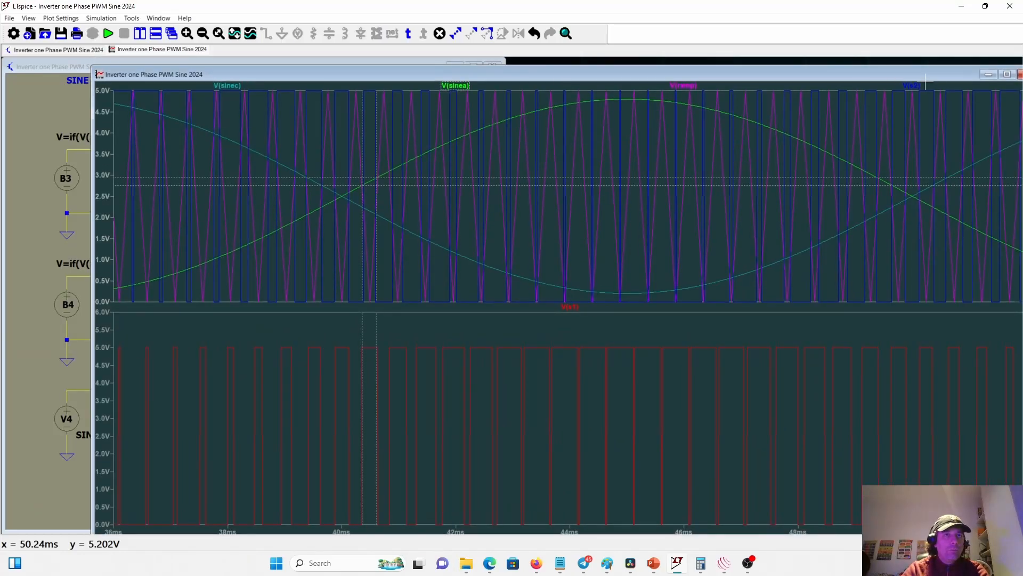
# Add an empty plot pane above the V(s1) pane and move the V(s2) trace into it.
pyautogui.rightClick(583, 333)
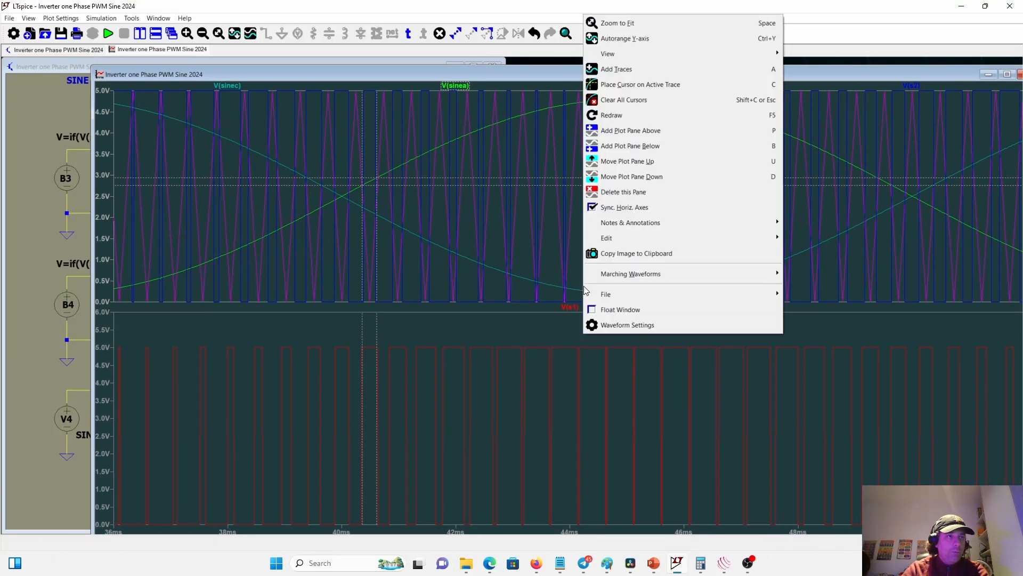
pyautogui.click(592, 131)
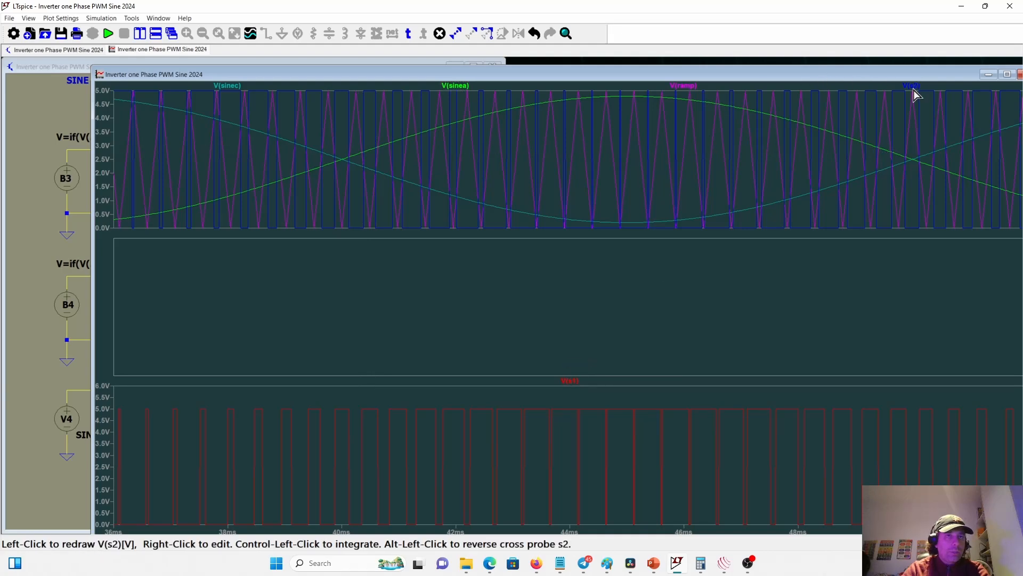
pyautogui.moveTo(915, 88)
pyautogui.mouseDown()
pyautogui.moveTo(612, 299)
pyautogui.moveTo(523, 495)
pyautogui.moveTo(529, 422)
pyautogui.mouseUp()
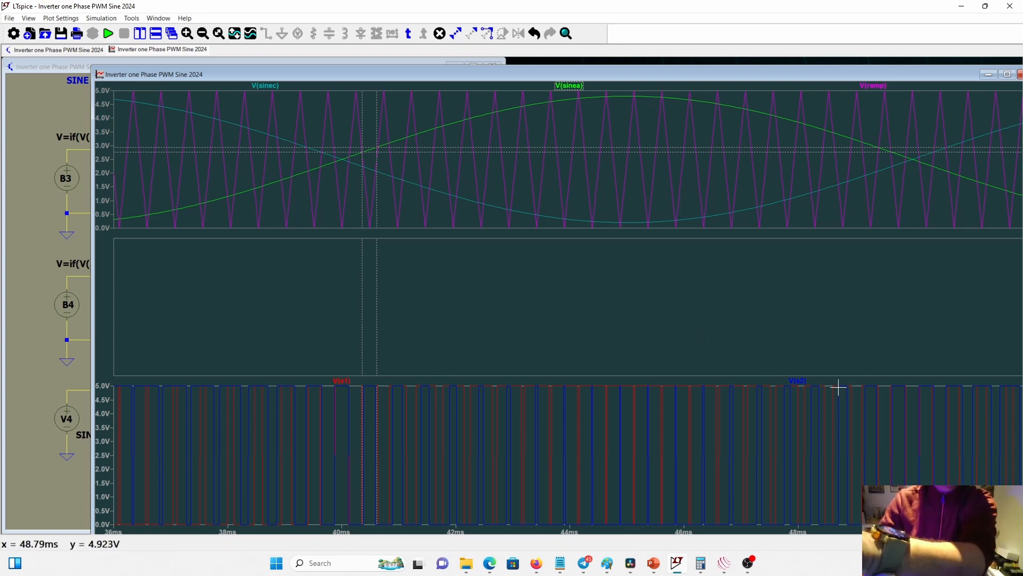
pyautogui.moveTo(802, 382); pyautogui.dragTo(799, 228)
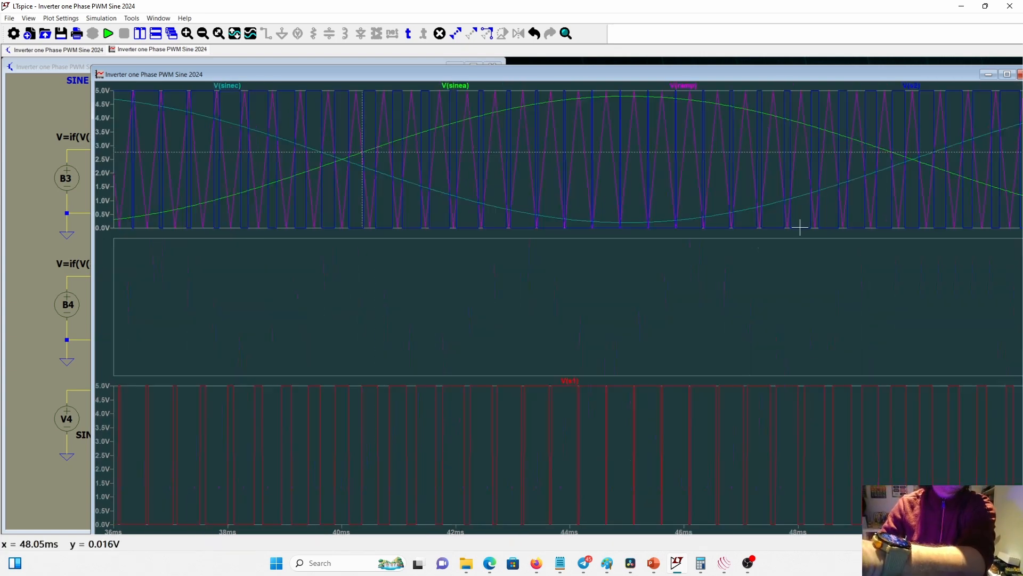
pyautogui.moveTo(909, 86); pyautogui.dragTo(866, 283)
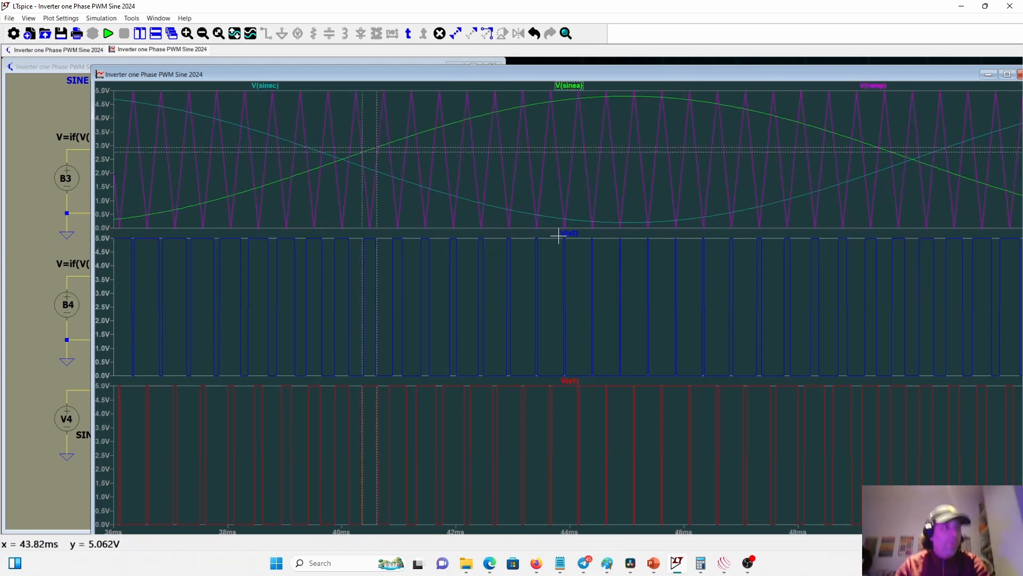
# Set the upper limit of the V(s2) pane's vertical axis to 6 V.
pyautogui.rightClick(99, 287)
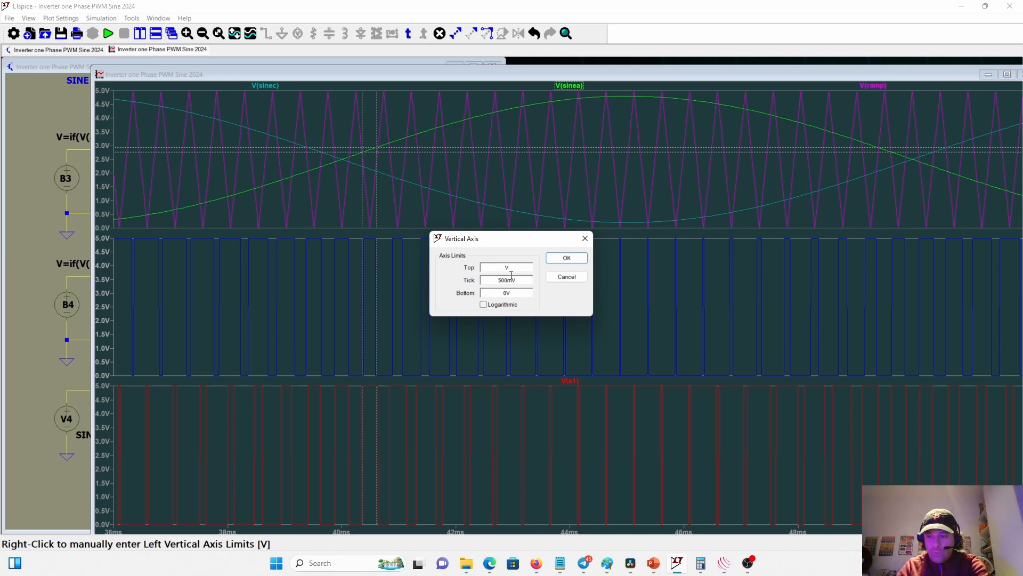
pyautogui.write('4')
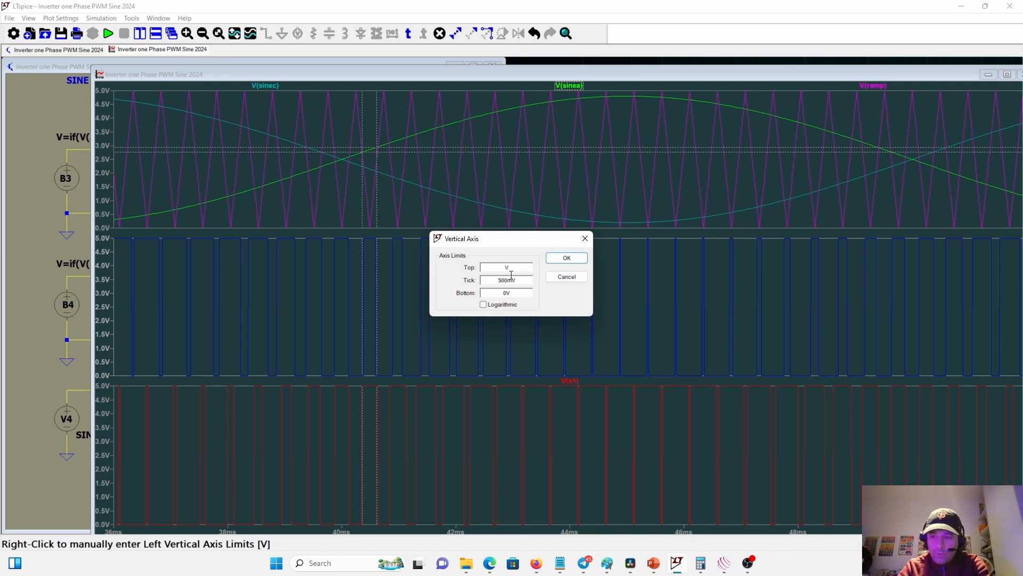
pyautogui.write('6')
pyautogui.press('Return')
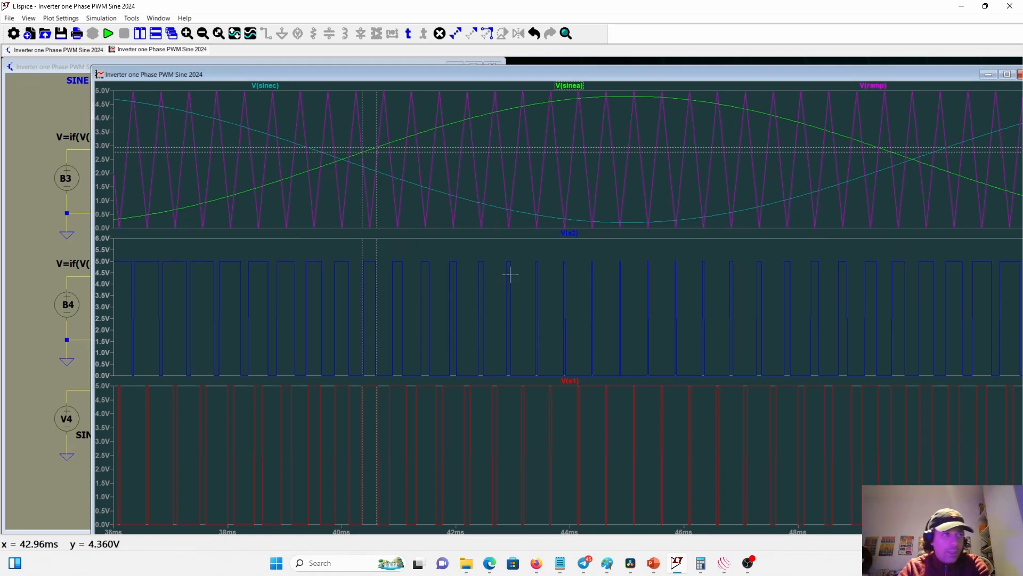
# Change the colour of the V(s2) trace to dark gold.
pyautogui.rightClick(569, 238)
pyautogui.click(482, 257)
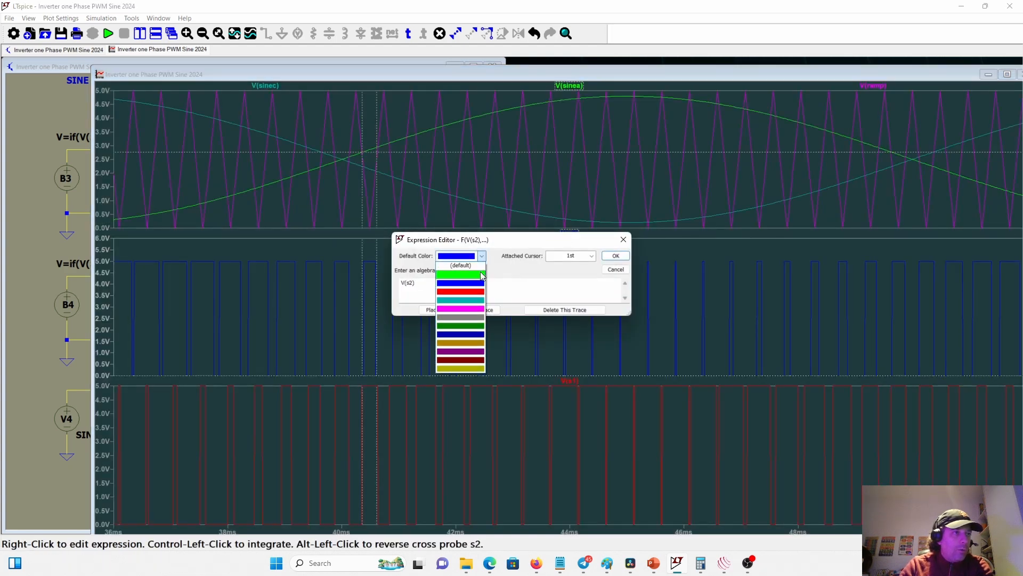
pyautogui.click(473, 344)
pyautogui.click(614, 256)
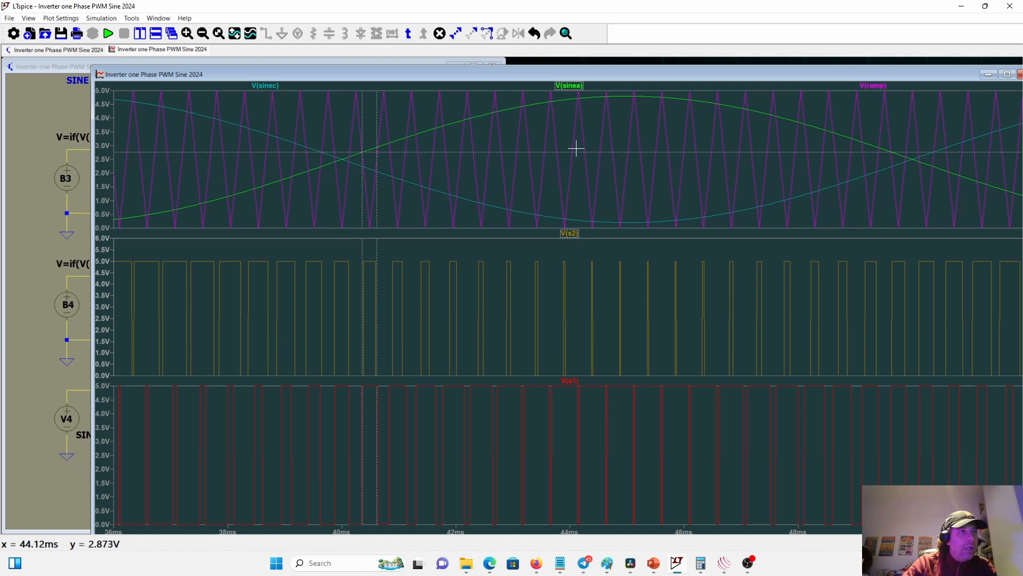
# Examine the narrow switching intervals near the V(sinea) peak with cursors at about 44.6 and 45.6 ms.
pyautogui.moveTo(573, 153); pyautogui.dragTo(607, 152)
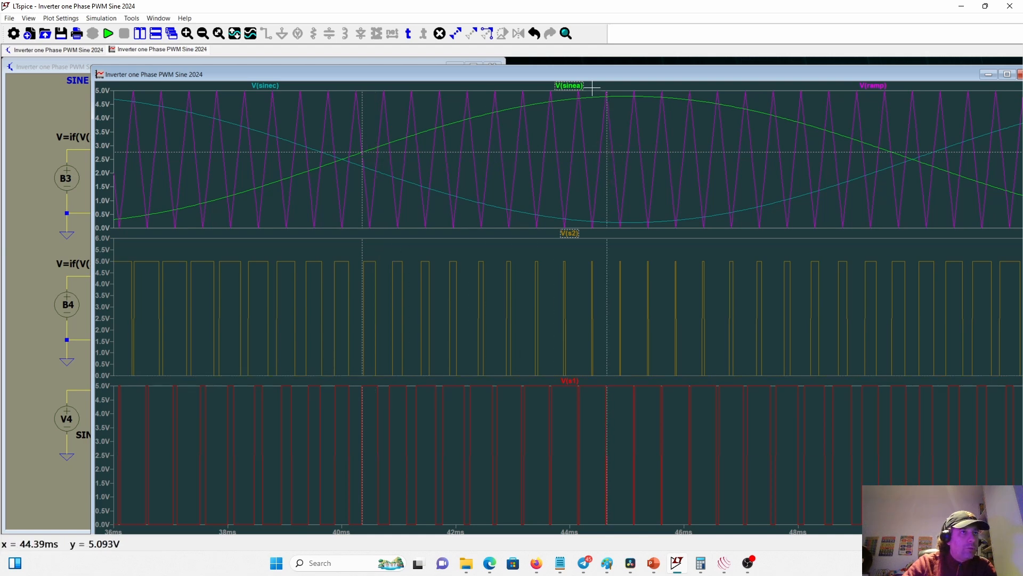
pyautogui.moveTo(590, 85); pyautogui.dragTo(748, 554)
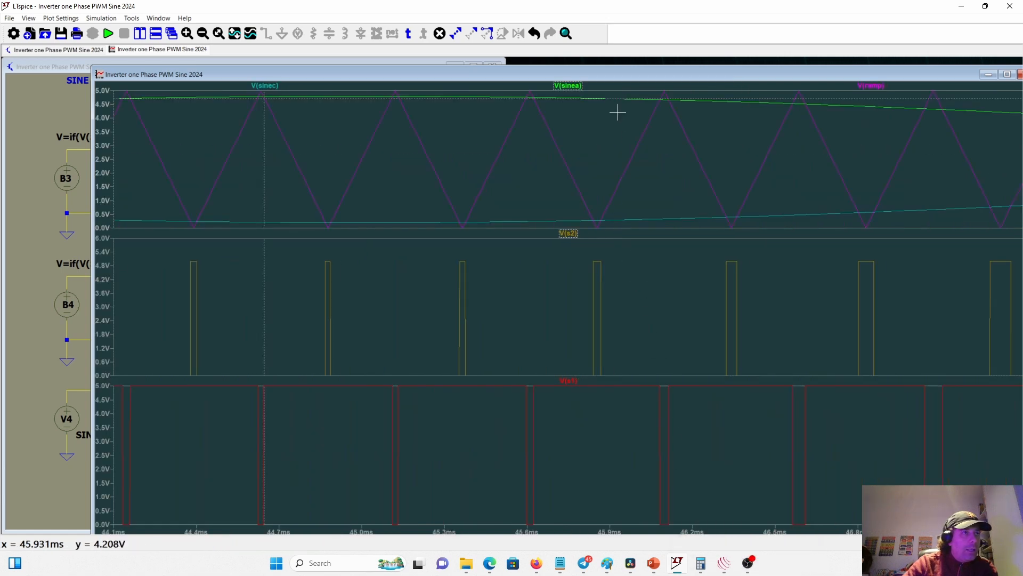
pyautogui.moveTo(635, 103); pyautogui.dragTo(535, 104)
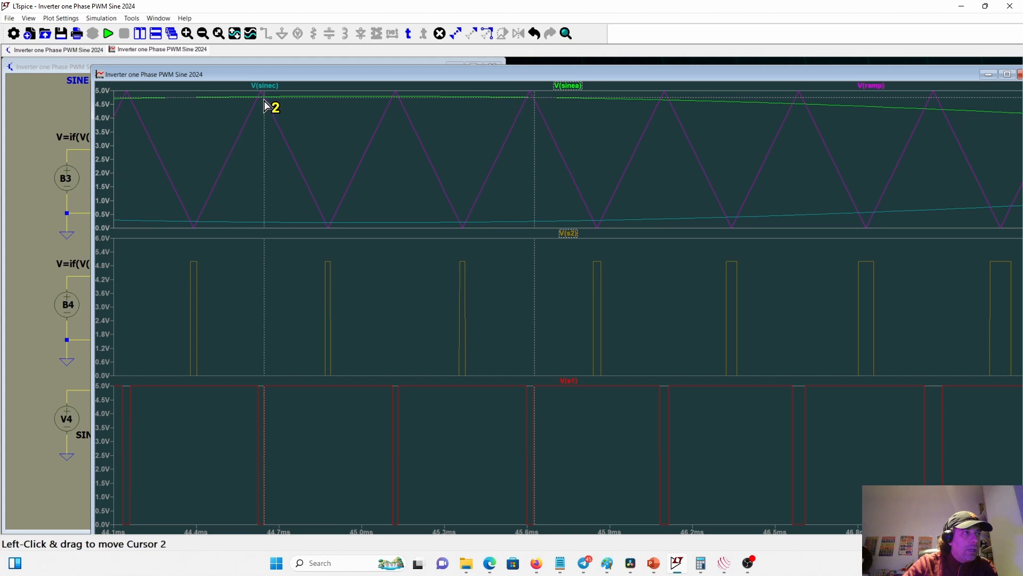
pyautogui.moveTo(270, 105); pyautogui.dragTo(526, 117)
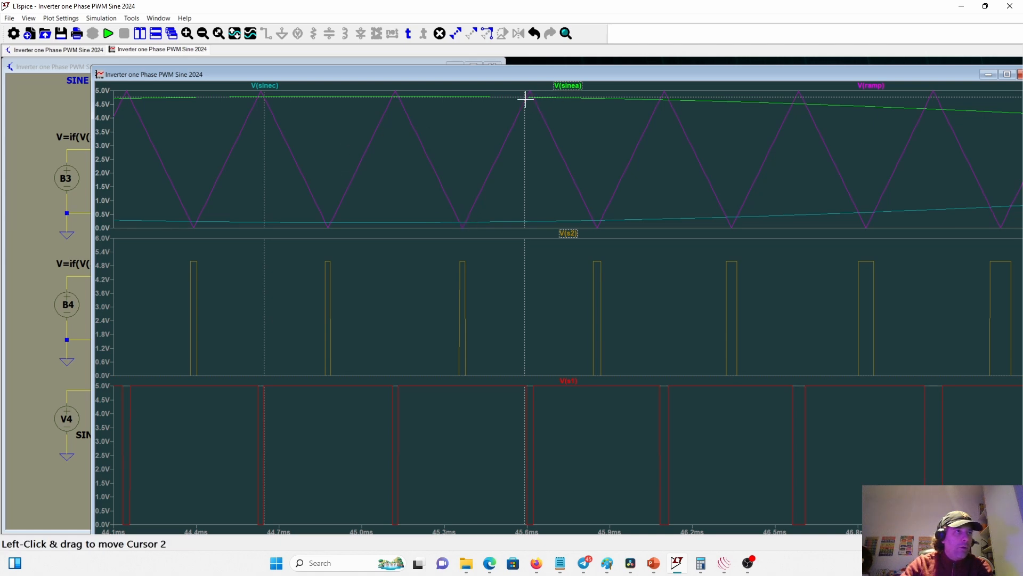
pyautogui.moveTo(526, 101); pyautogui.dragTo(520, 107)
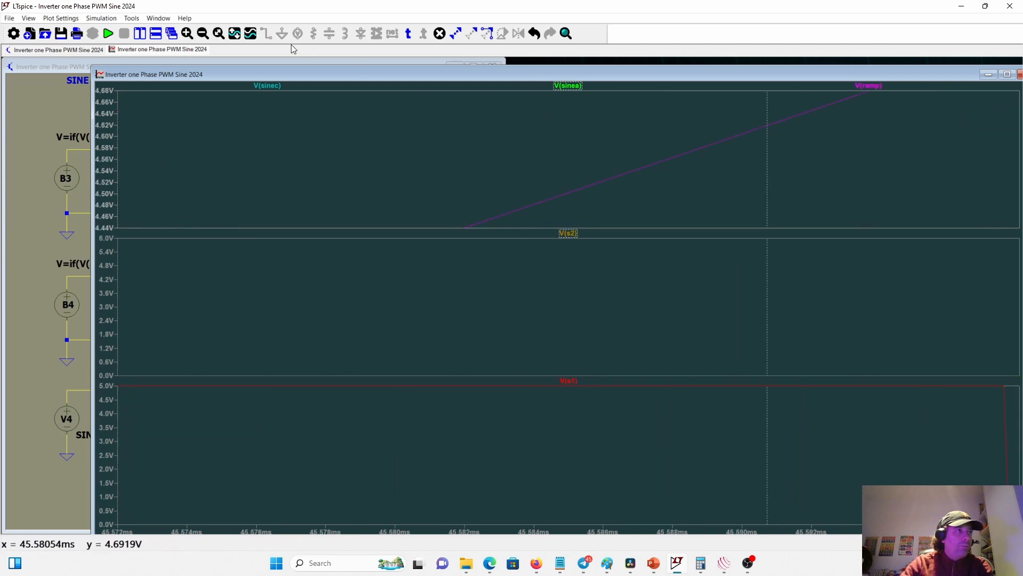
# Enlarge the waveforms around 42.9 ms and check both edges of the S2 pulse with the V(sinea) cursor.
pyautogui.click(202, 34)
pyautogui.click(203, 35)
pyautogui.click(202, 34)
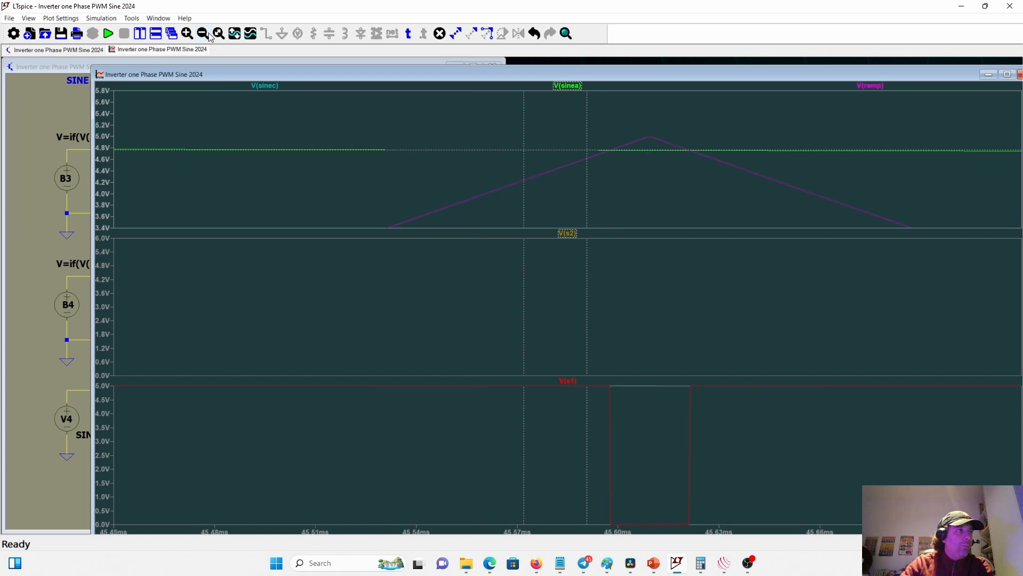
pyautogui.click(219, 33)
pyautogui.moveTo(497, 84); pyautogui.dragTo(510, 556)
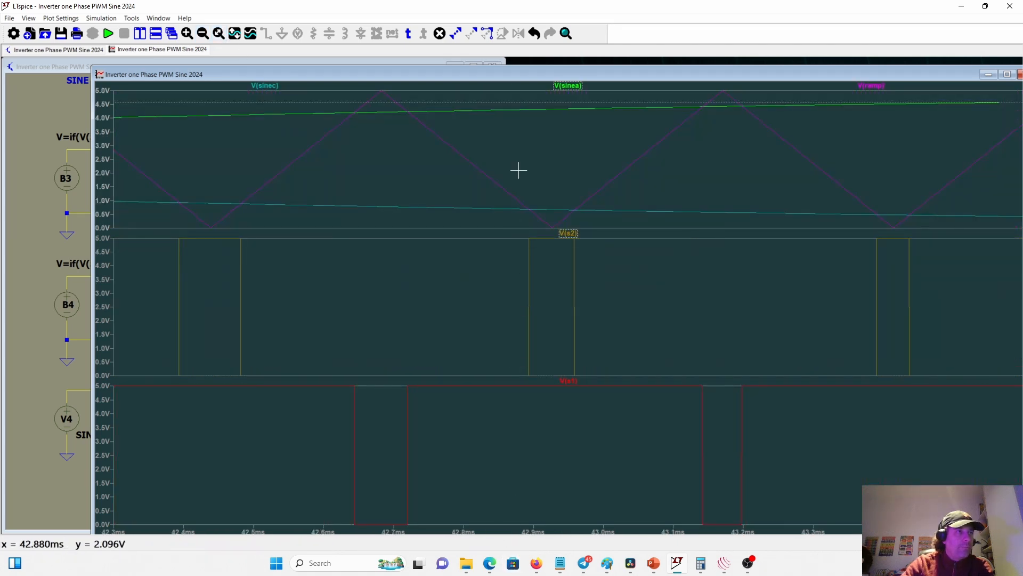
pyautogui.moveTo(532, 107); pyautogui.dragTo(574, 117)
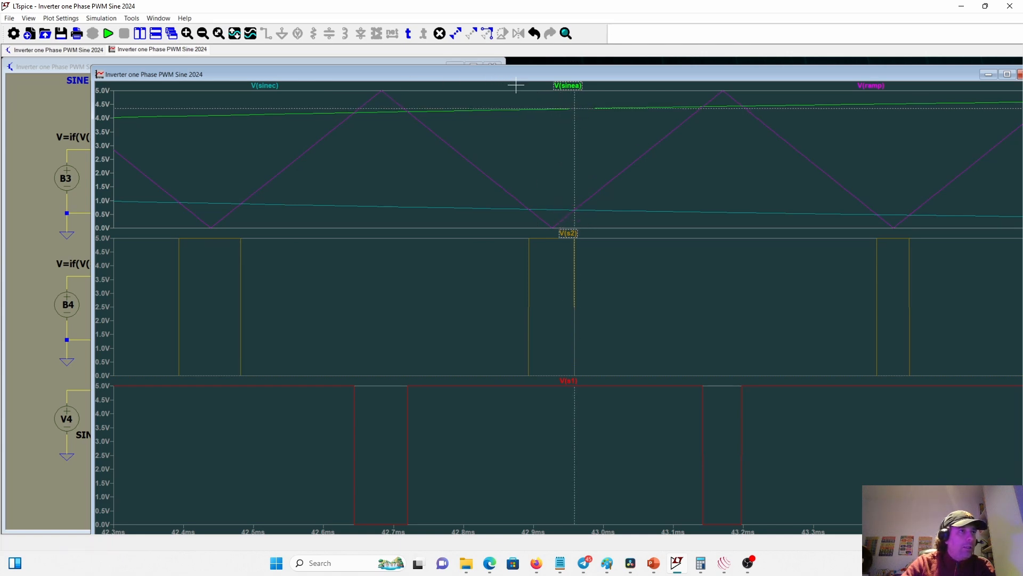
pyautogui.click(567, 85)
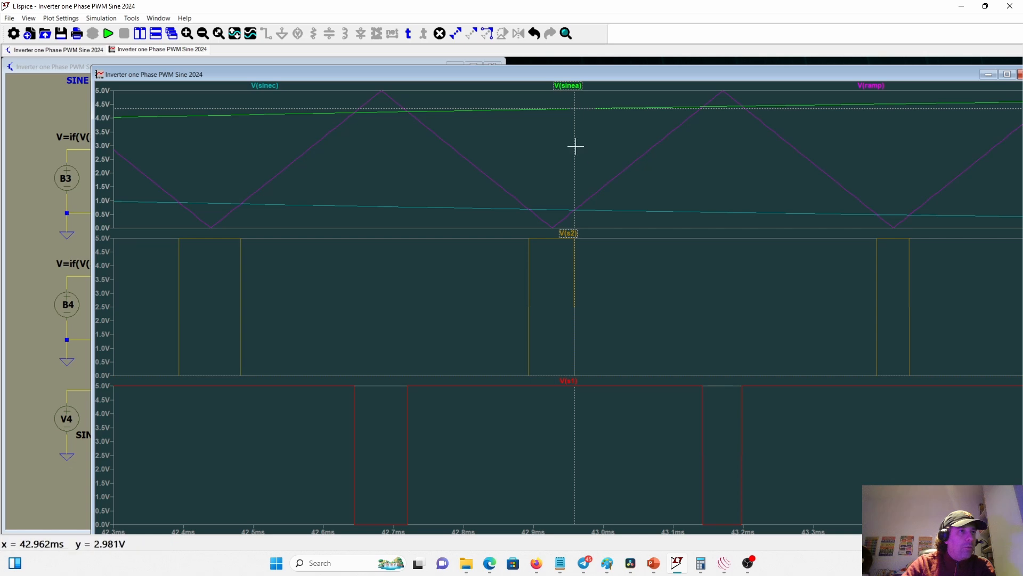
pyautogui.moveTo(575, 151); pyautogui.dragTo(530, 159)
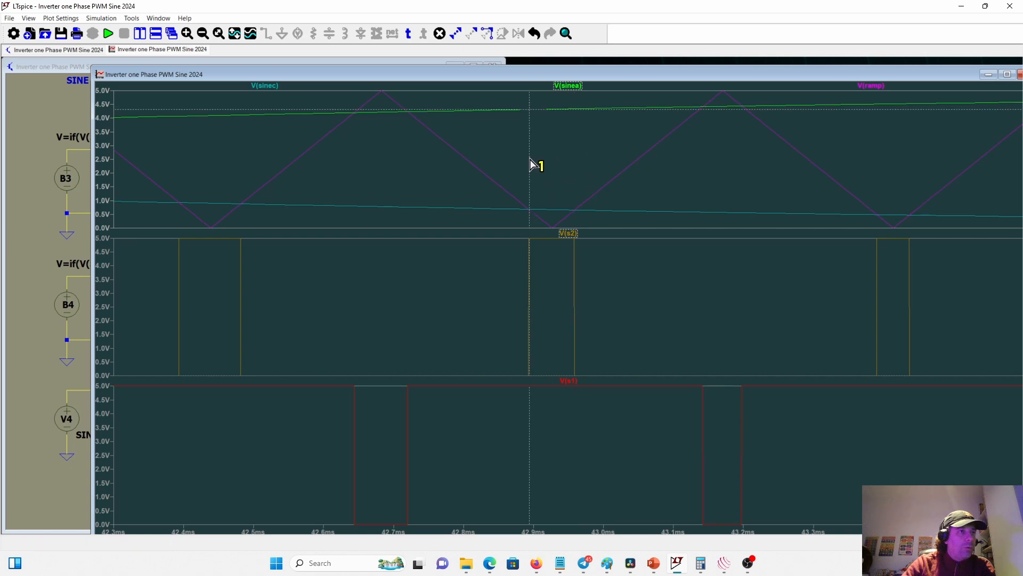
# Attach two cursors to V(sinec) and bracket the S2 pulse at about 42.90 and 42.96 ms.
pyautogui.click(259, 88)
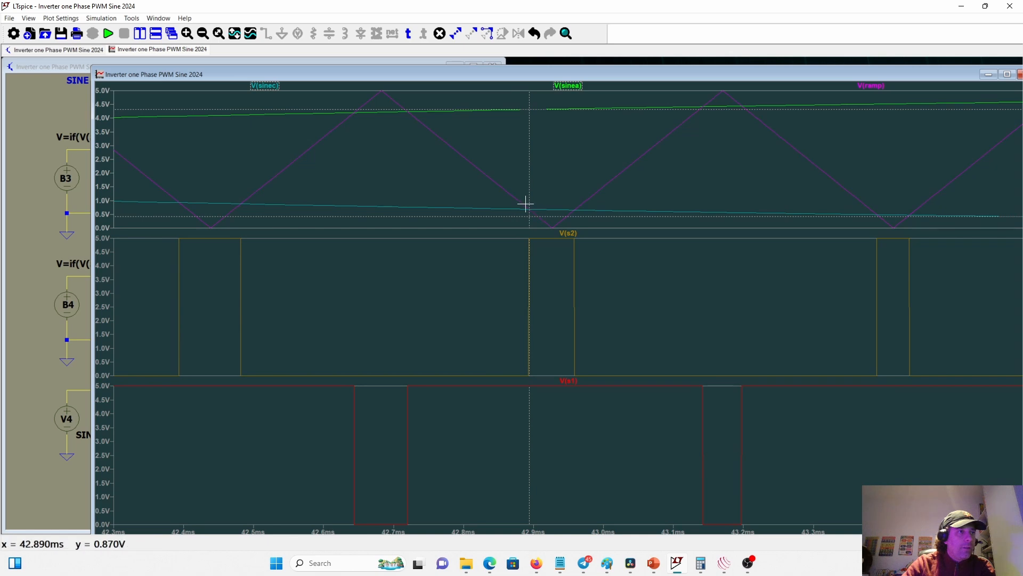
pyautogui.moveTo(530, 205); pyautogui.dragTo(575, 209)
pyautogui.click(265, 86)
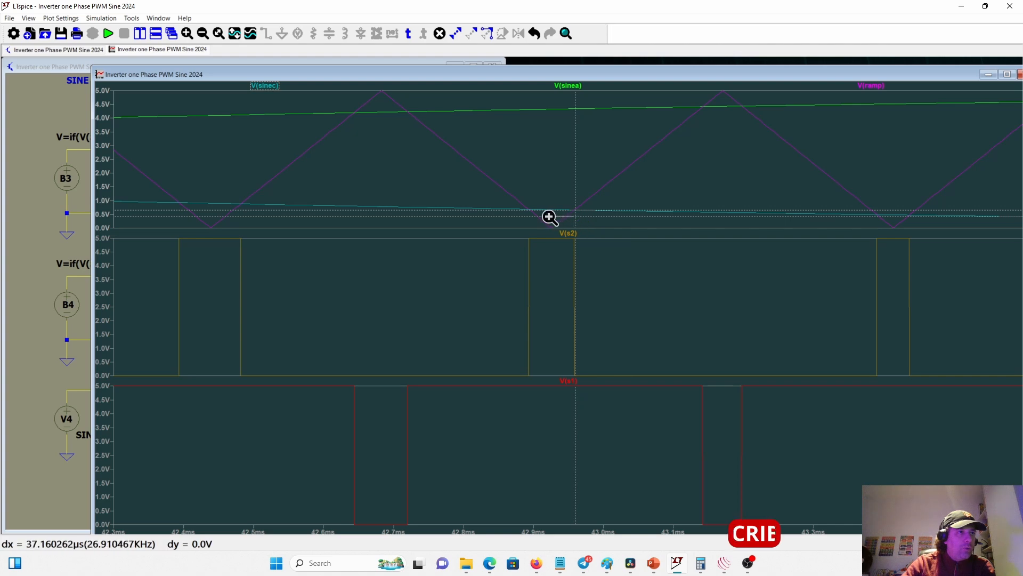
pyautogui.moveTo(549, 217)
pyautogui.mouseDown()
pyautogui.moveTo(578, 219)
pyautogui.moveTo(533, 220)
pyautogui.mouseUp()
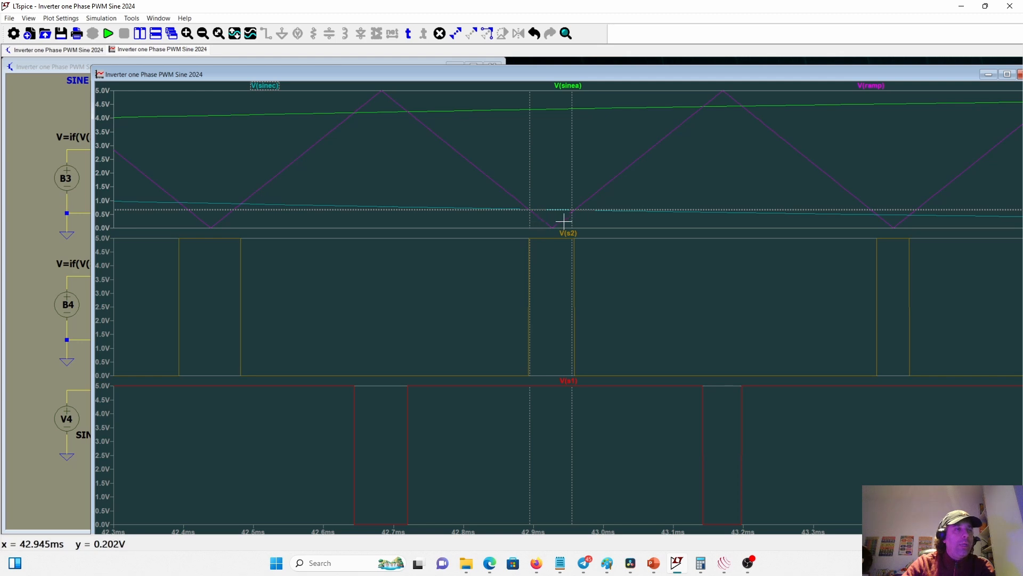
# Show the full simulation span, enlarge the waveforms around 57 ms, and bring the schematic to the front.
pyautogui.click(201, 36)
pyautogui.click(215, 37)
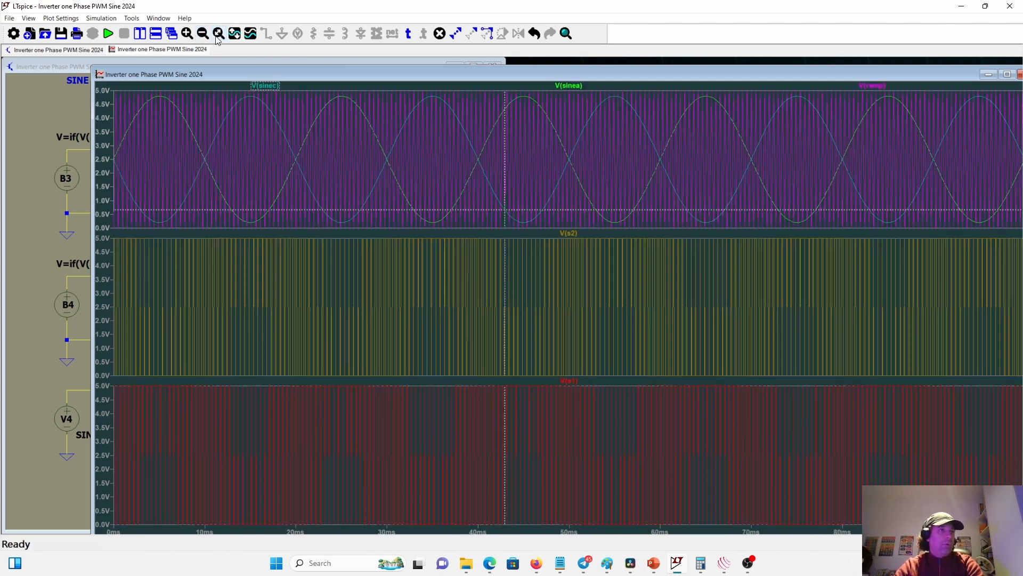
pyautogui.moveTo(613, 84)
pyautogui.mouseDown()
pyautogui.moveTo(624, 165)
pyautogui.moveTo(649, 171)
pyautogui.mouseUp()
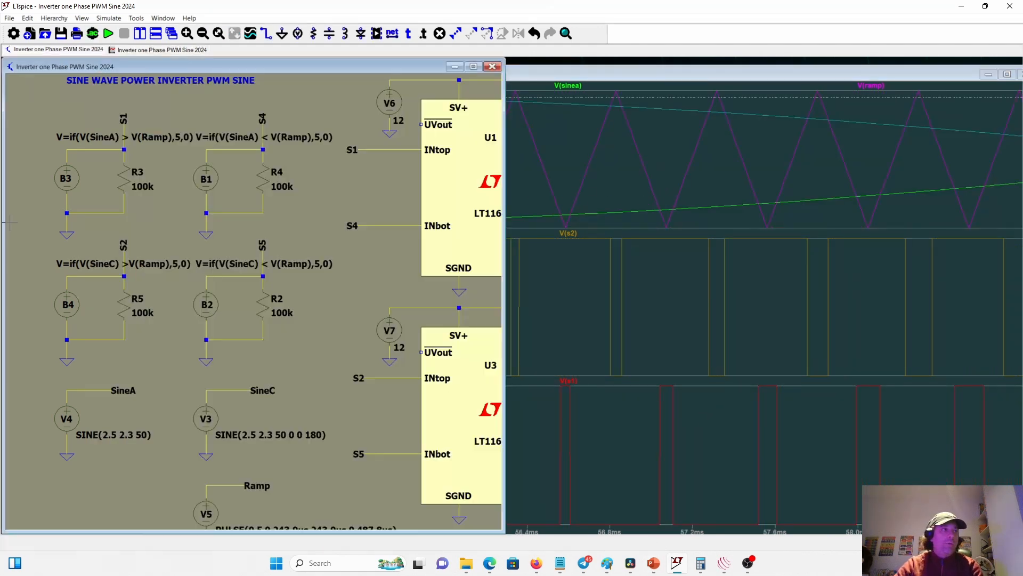
pyautogui.click(11, 227)
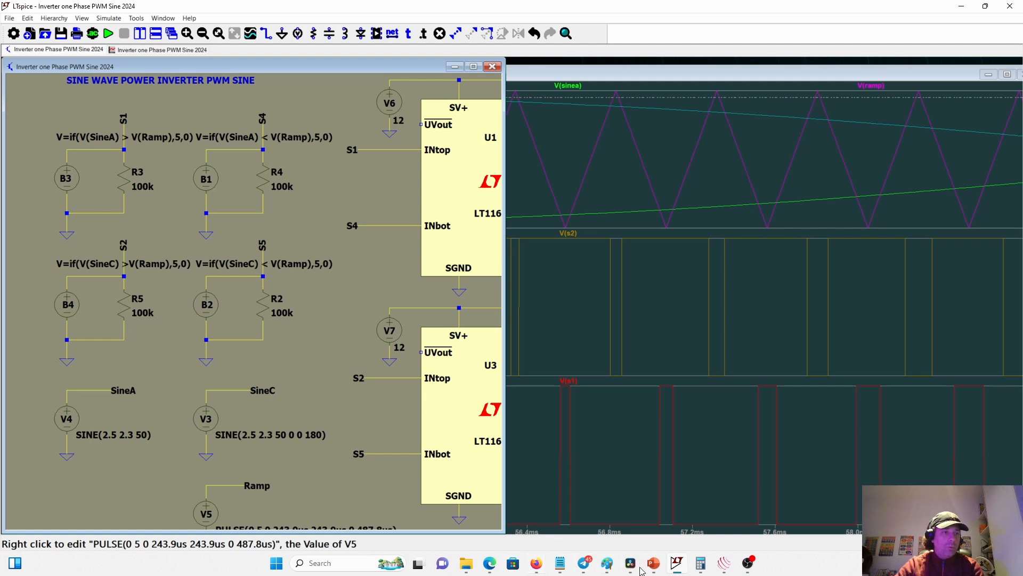
# Compare bipolar modulation slide 2 and unipolar modulation slide 3 in the PowerPoint presentation, then return to the LTspice schematic.
pyautogui.moveTo(651, 565)
pyautogui.click(554, 506)
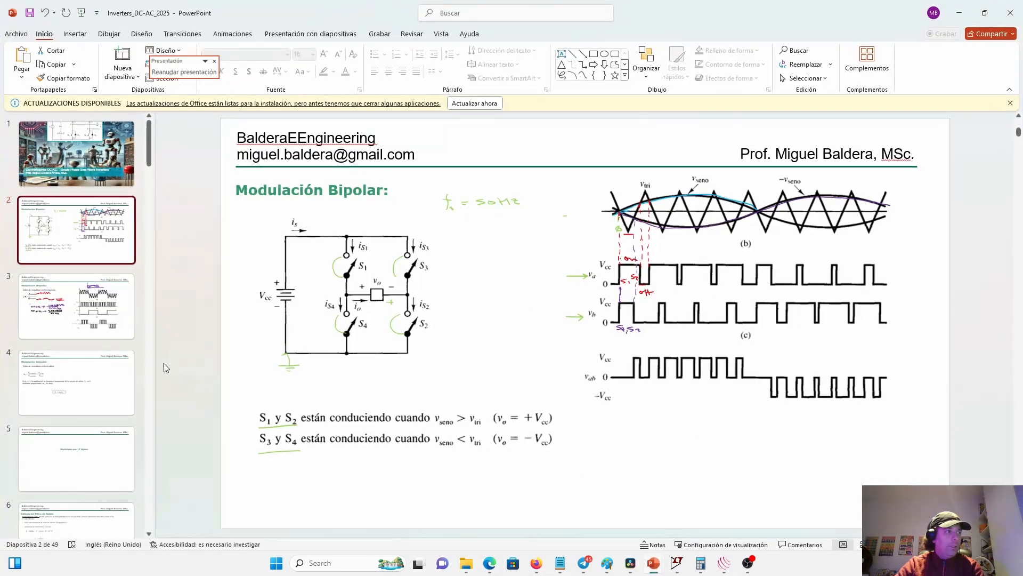
pyautogui.click(108, 324)
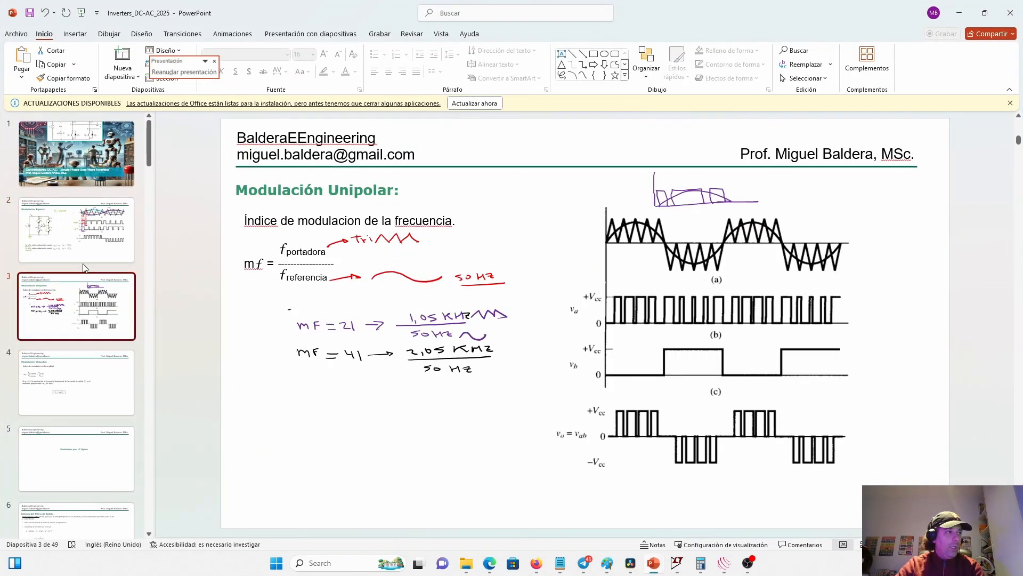
pyautogui.click(83, 246)
pyautogui.click(92, 401)
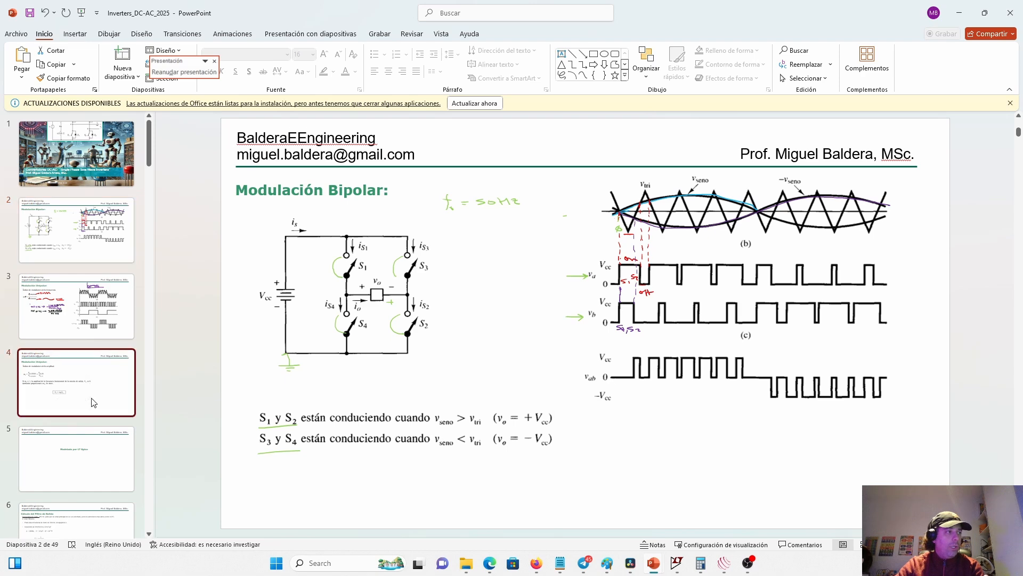
pyautogui.click(80, 314)
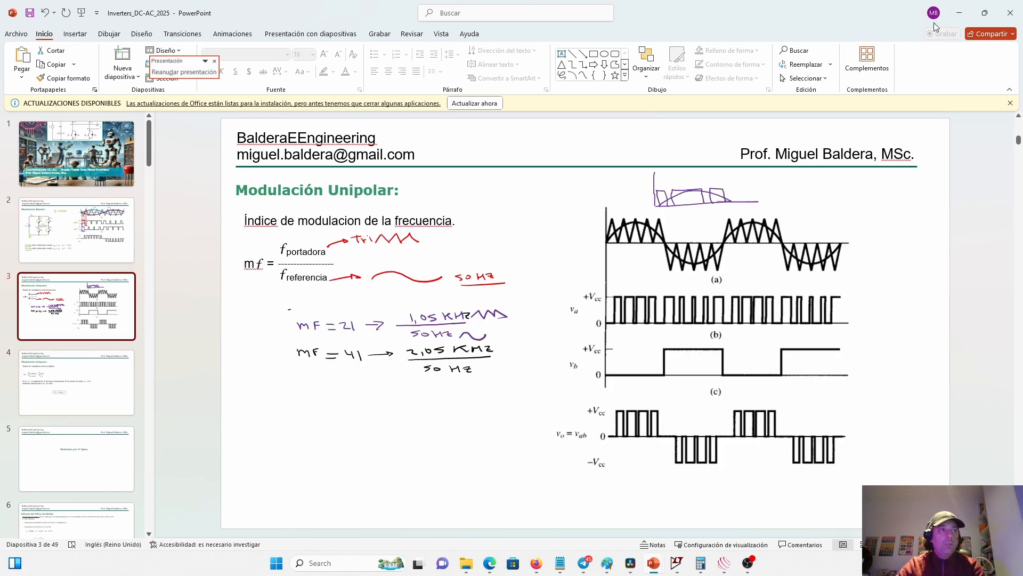
pyautogui.click(78, 227)
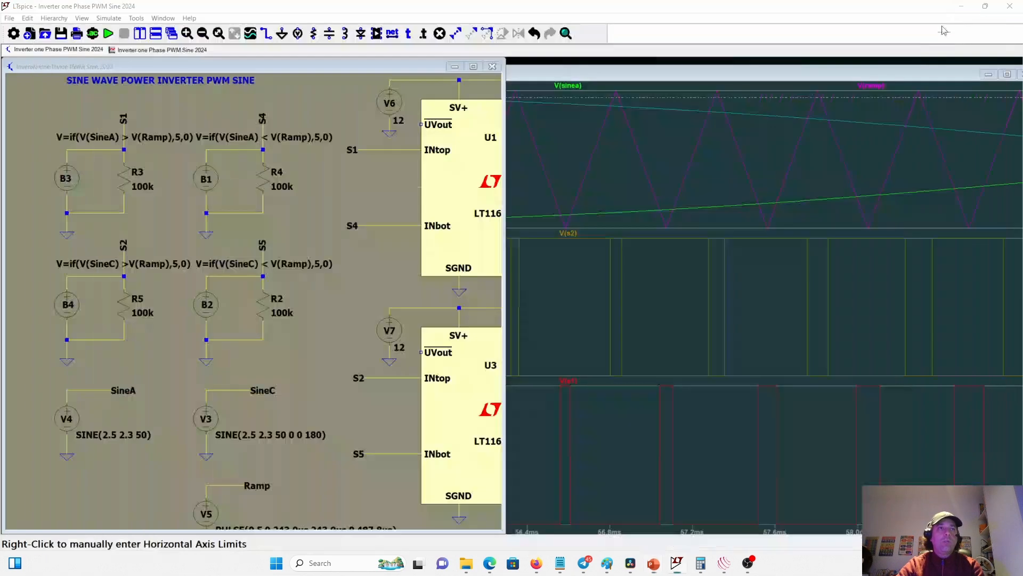
pyautogui.click(958, 12)
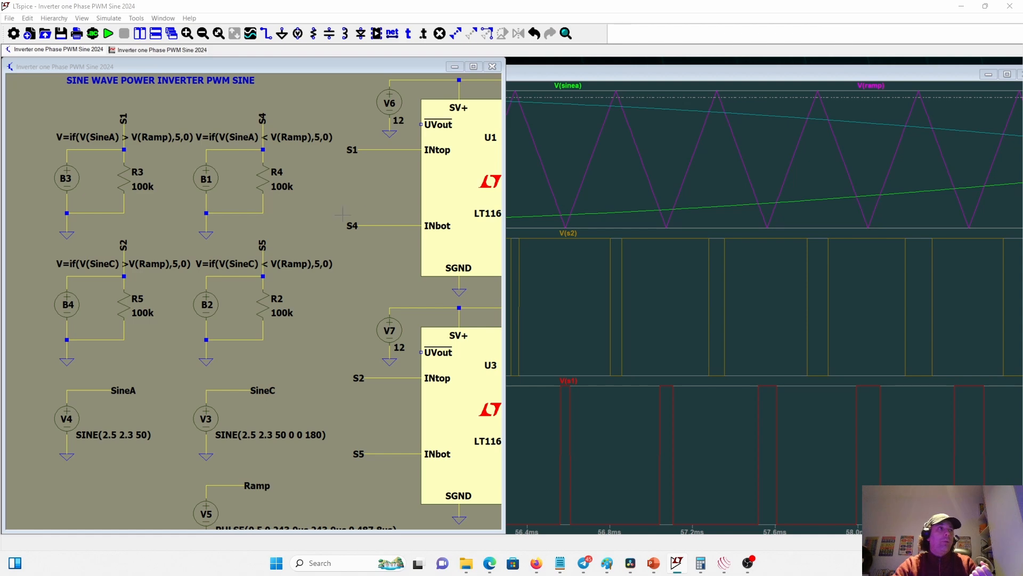
# Maximize the schematic window and bring the gate drivers, the H-bridge and the output stage fully into view.
pyautogui.scroll(2, 345, 219)
pyautogui.scroll(-6, 360, 282)
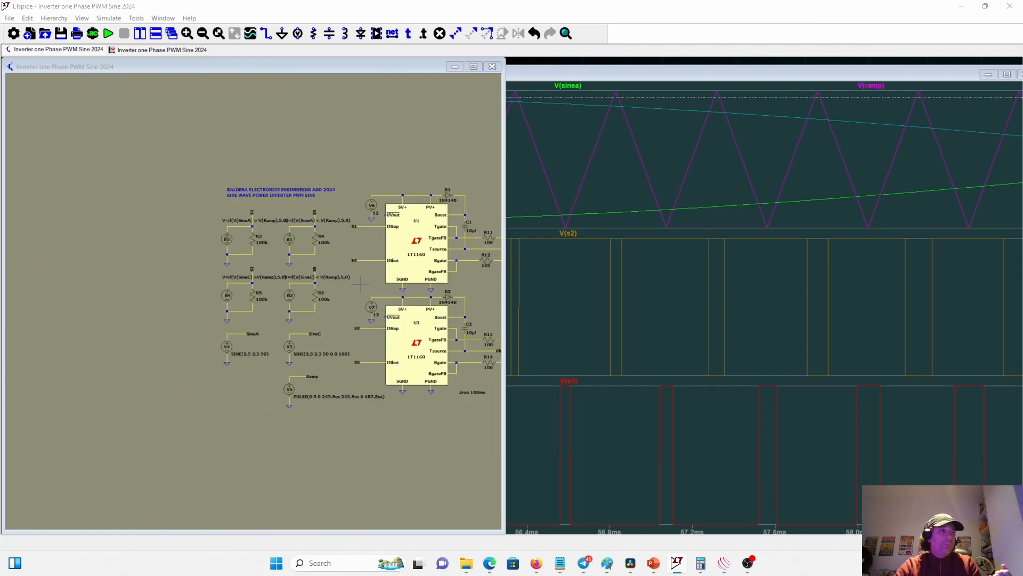
pyautogui.scroll(1, 447, 280)
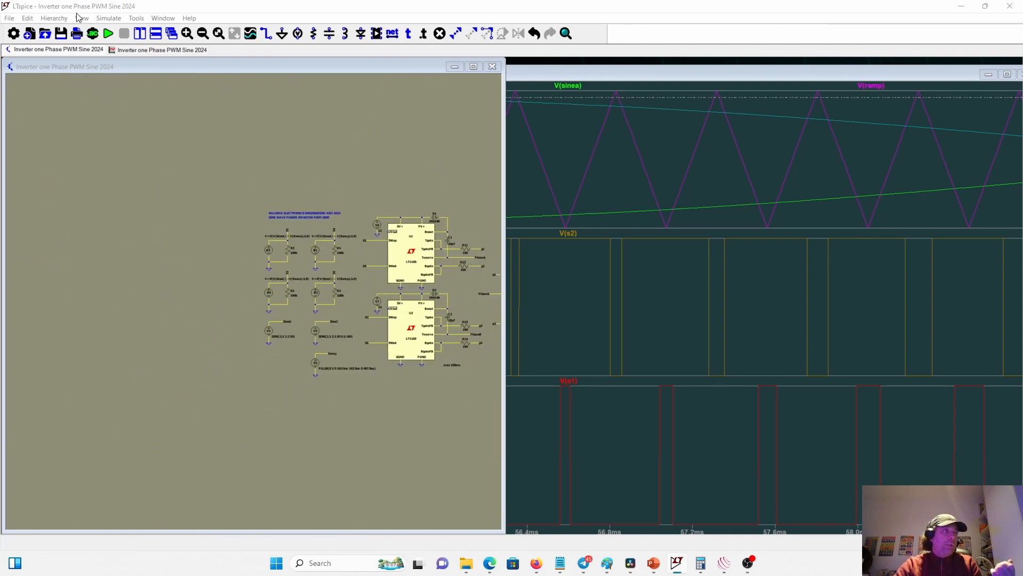
pyautogui.click(365, 74)
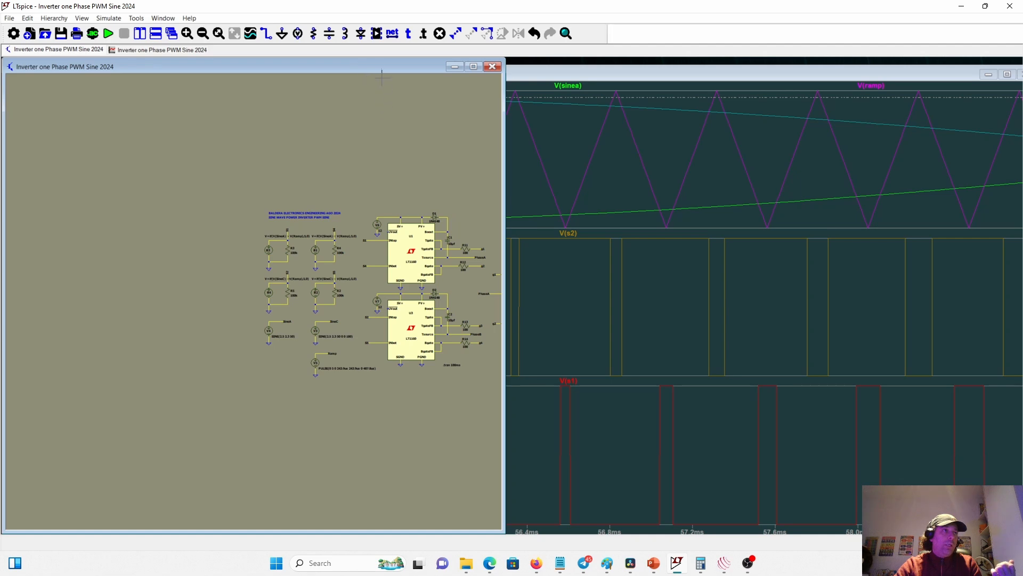
pyautogui.doubleClick(385, 65)
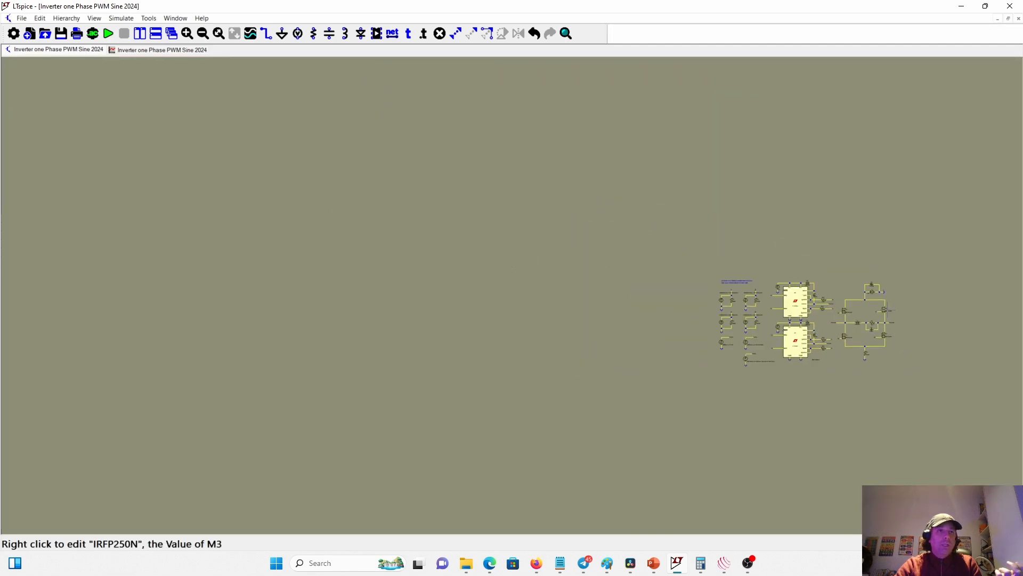
pyautogui.scroll(3, 866, 261)
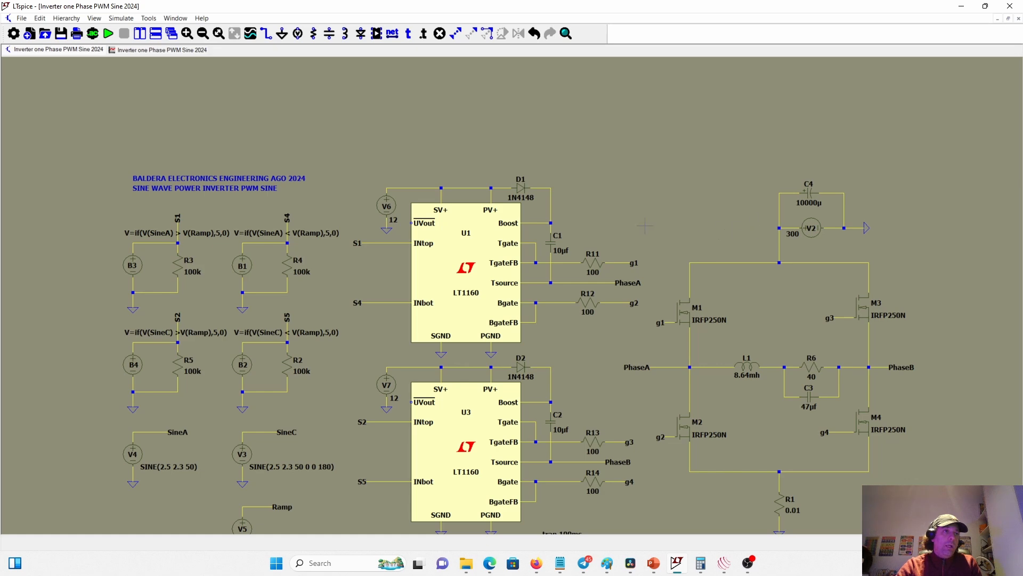
# Examine the H-bridge and its L1, C3 and R6 output filter, then switch to the output filter calculation in the Inverters_DC-AC_2025 PowerPoint presentation.
pyautogui.rightClick(644, 186)
pyautogui.click(619, 211)
pyautogui.moveTo(560, 199); pyautogui.dragTo(538, 120)
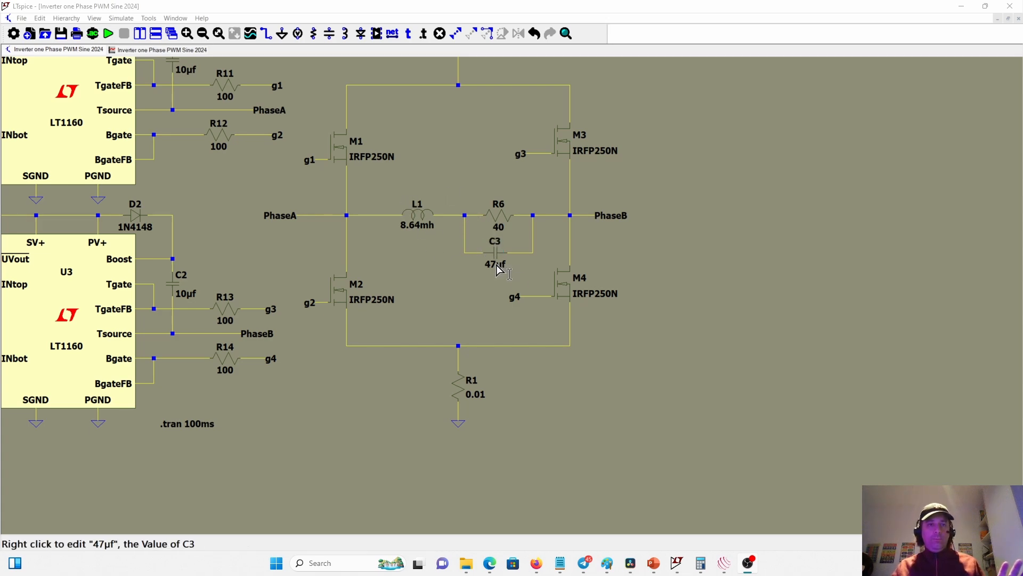
pyautogui.moveTo(654, 569)
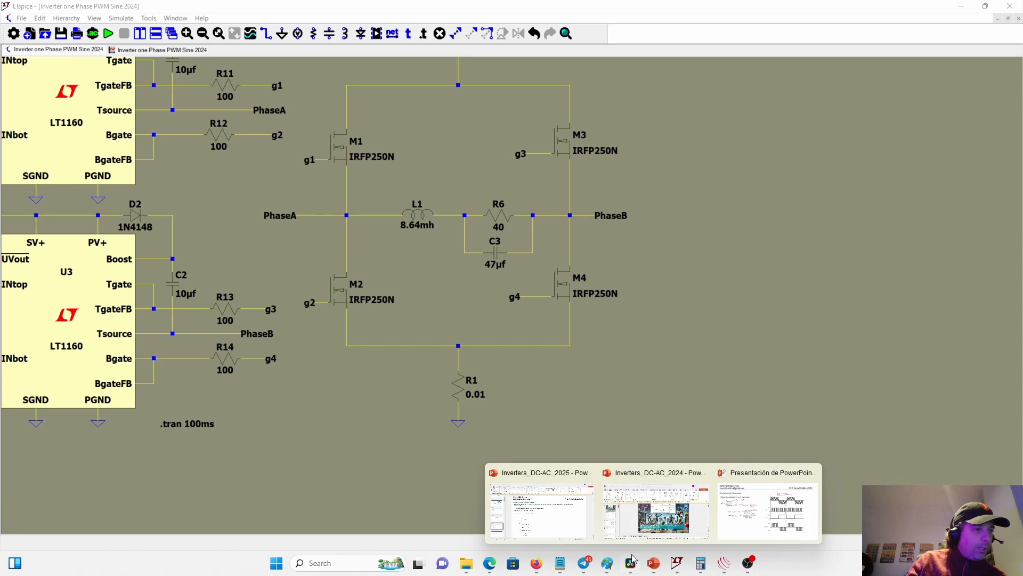
pyautogui.click(580, 525)
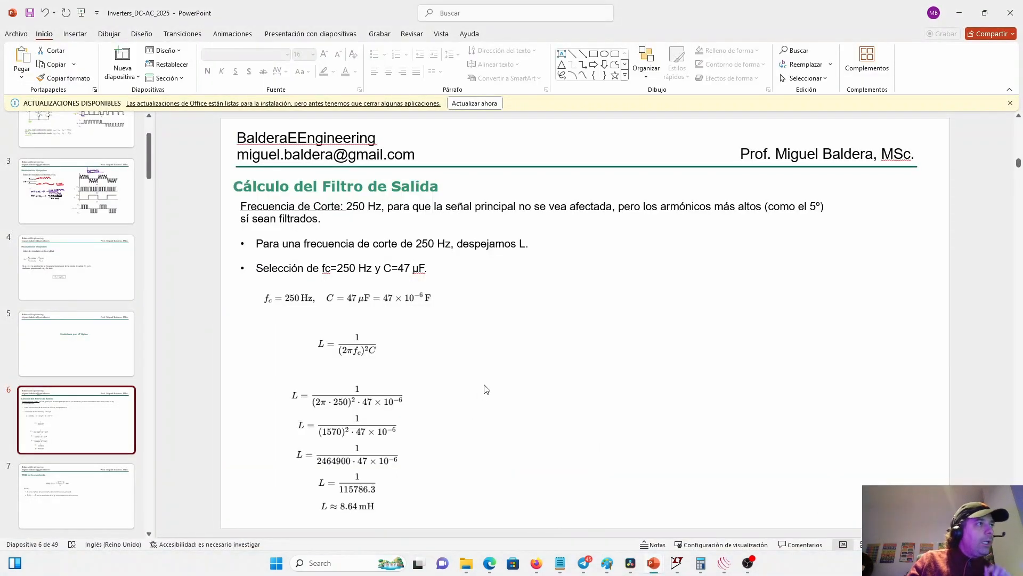
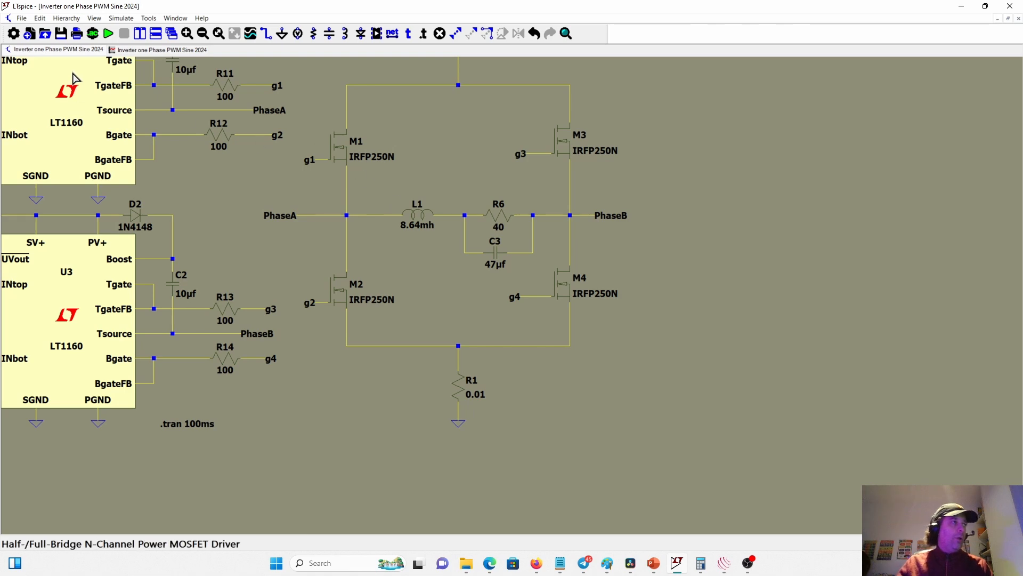
# Run the LTspice transient simulation and delete the V(N008,PhaseB) trace from the plot.
pyautogui.click(108, 35)
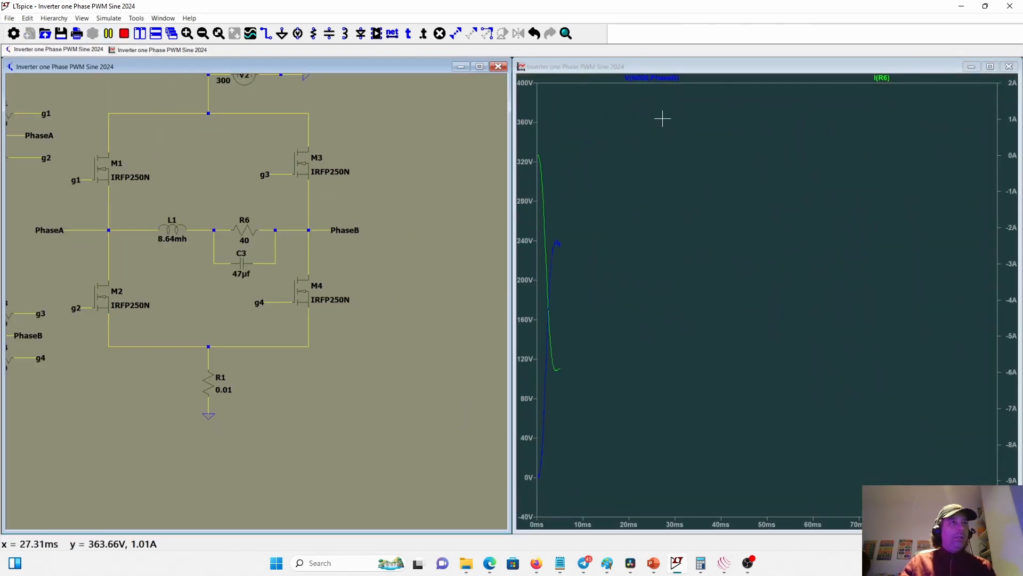
pyautogui.rightClick(649, 80)
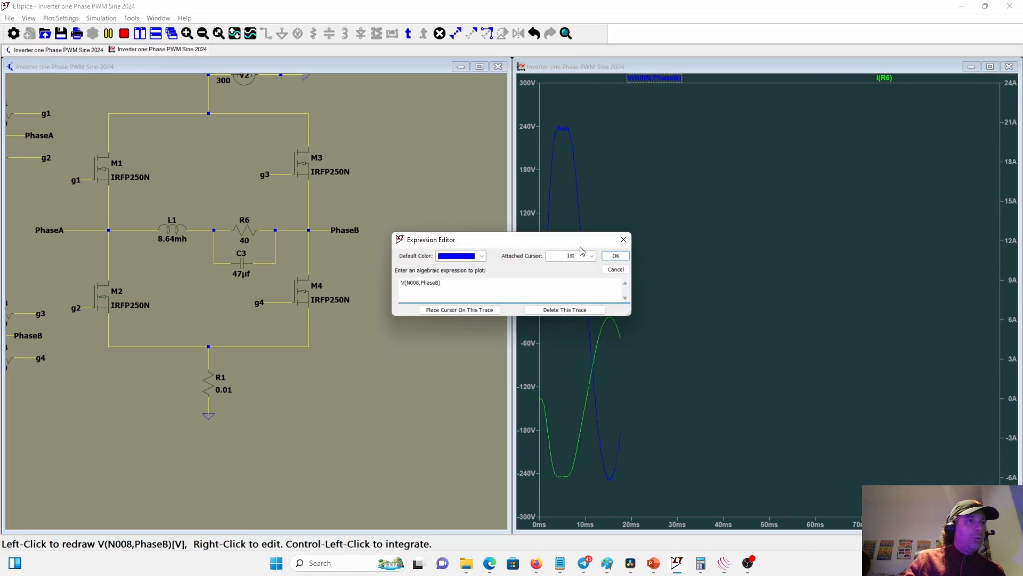
pyautogui.click(547, 308)
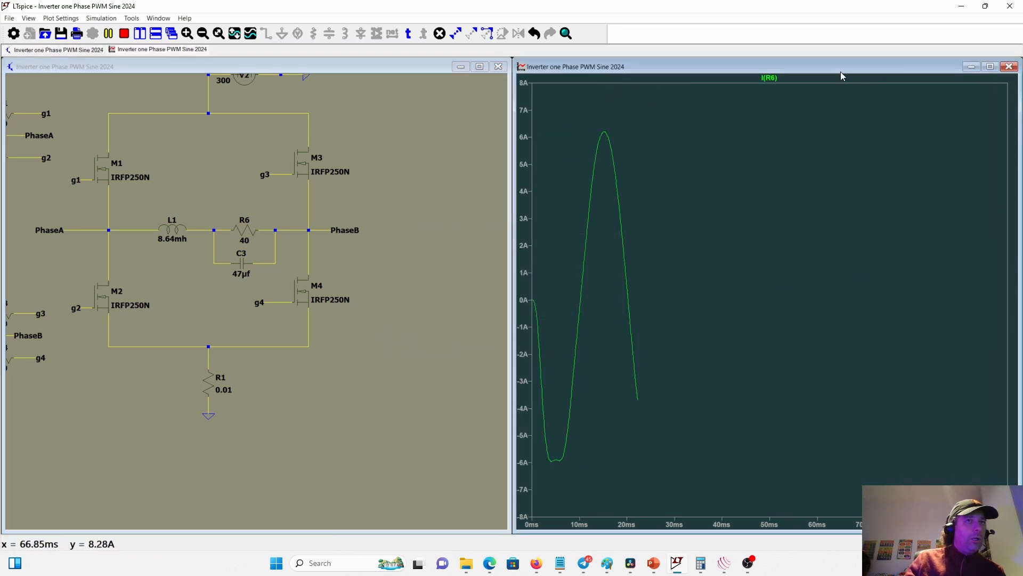
# Attach a cursor to the I(R6) trace and move it to the positive peak near 55 ms.
pyautogui.click(771, 81)
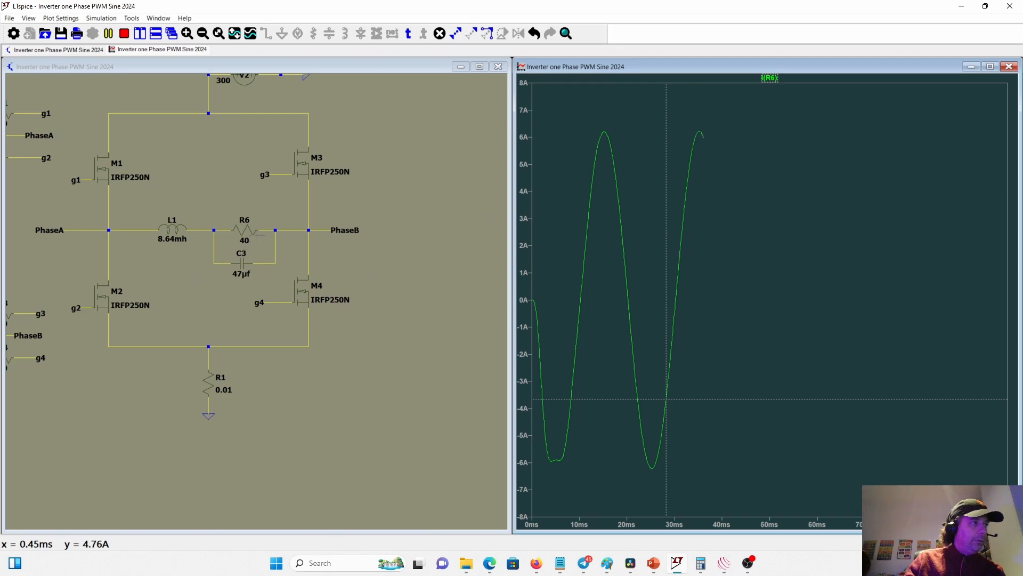
pyautogui.click(247, 225)
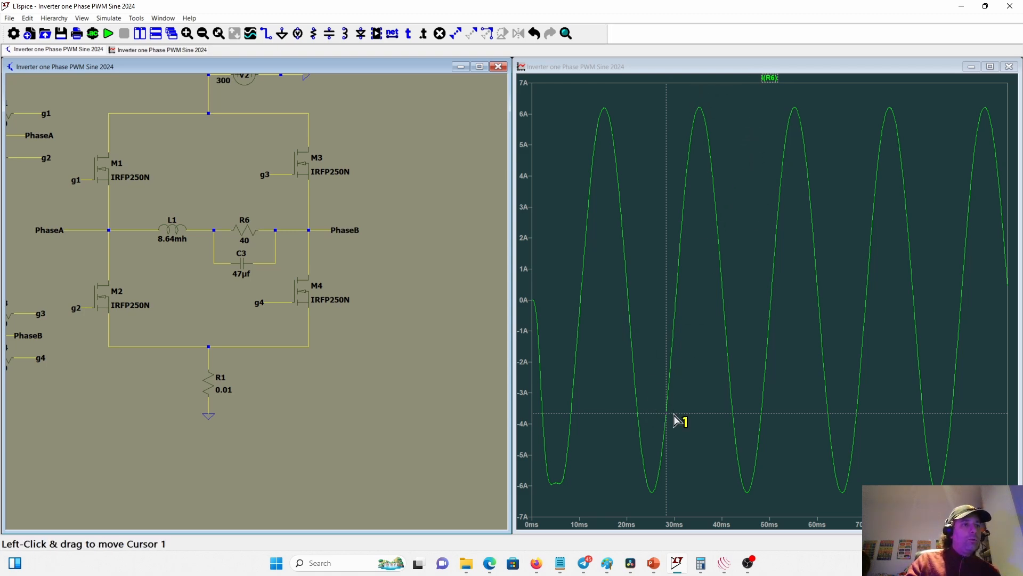
pyautogui.moveTo(674, 414)
pyautogui.mouseDown()
pyautogui.moveTo(702, 398)
pyautogui.moveTo(748, 404)
pyautogui.moveTo(794, 388)
pyautogui.mouseUp()
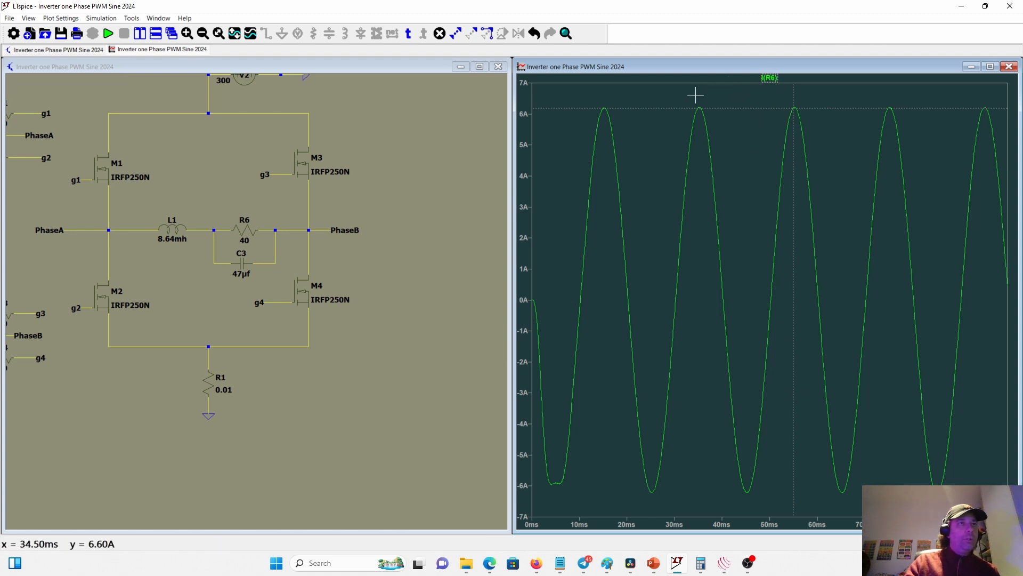
# Enlarge I(R6) between 32 and 76 ms, check its average and RMS values, and consult the Inverters_DC-AC_2025 presentation.
pyautogui.moveTo(699, 94); pyautogui.dragTo(891, 514)
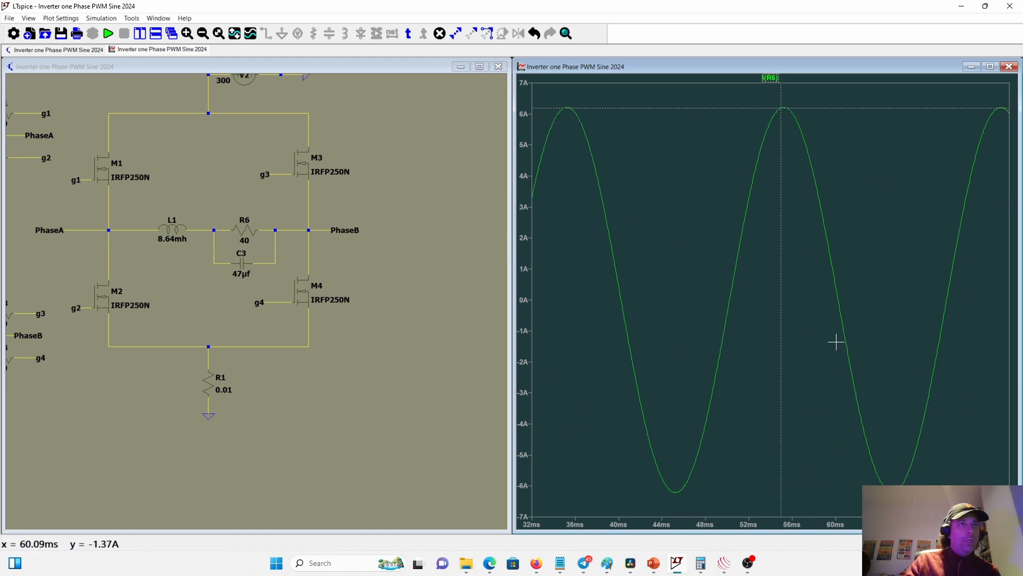
pyautogui.keyDown('ctrl'); pyautogui.click(770, 78); pyautogui.keyUp('ctrl')
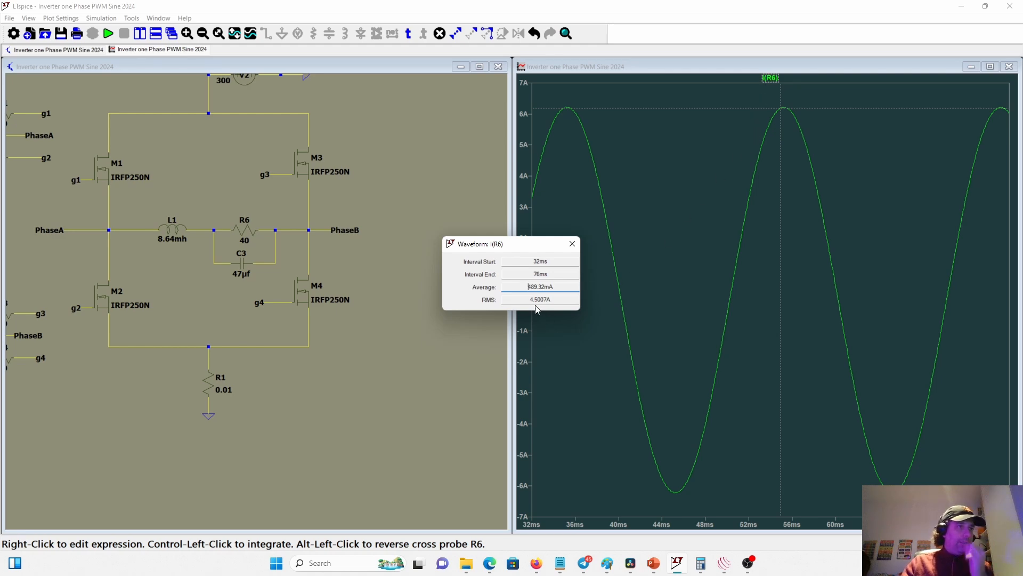
pyautogui.click(572, 243)
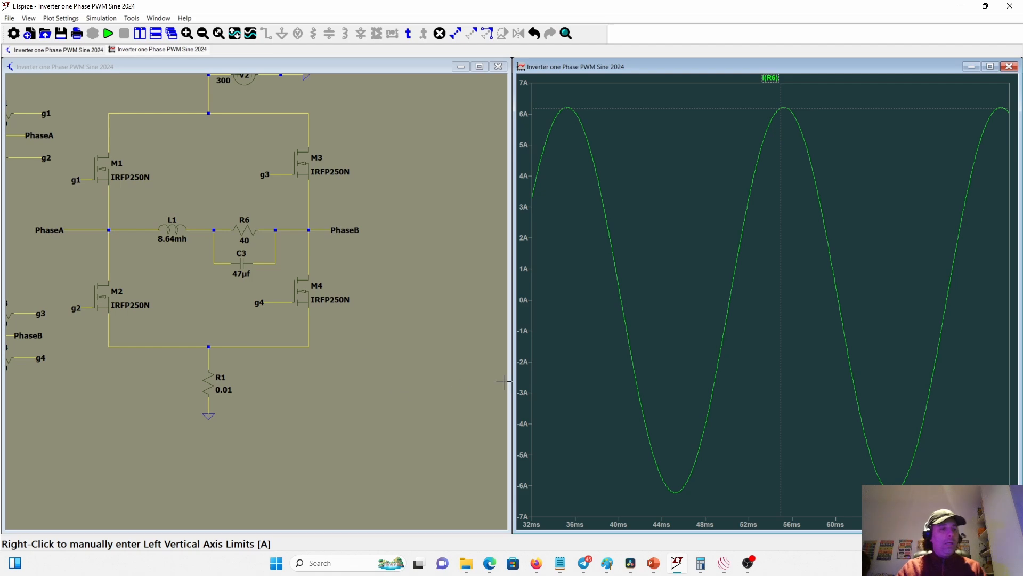
pyautogui.moveTo(653, 563)
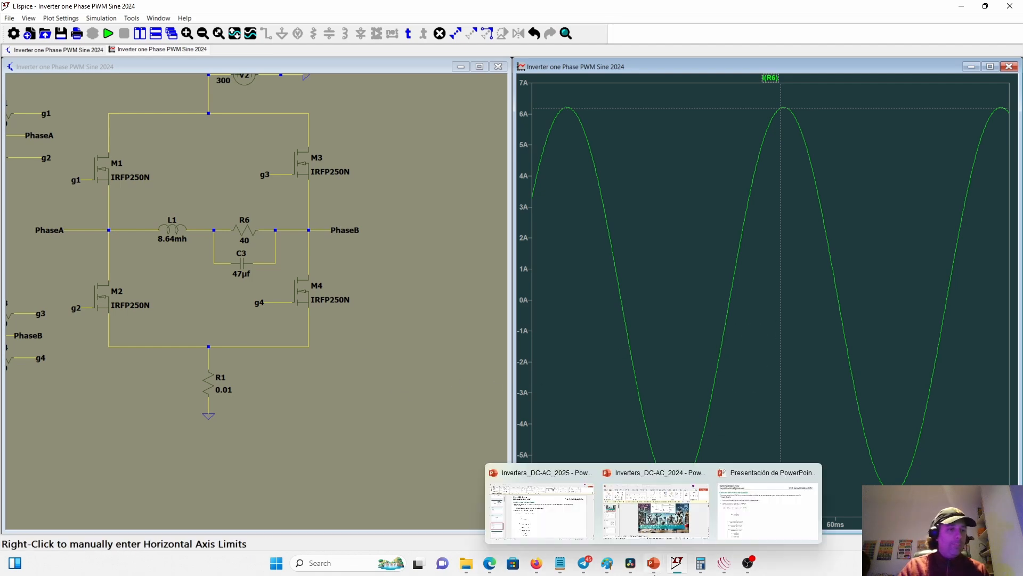
pyautogui.click(587, 514)
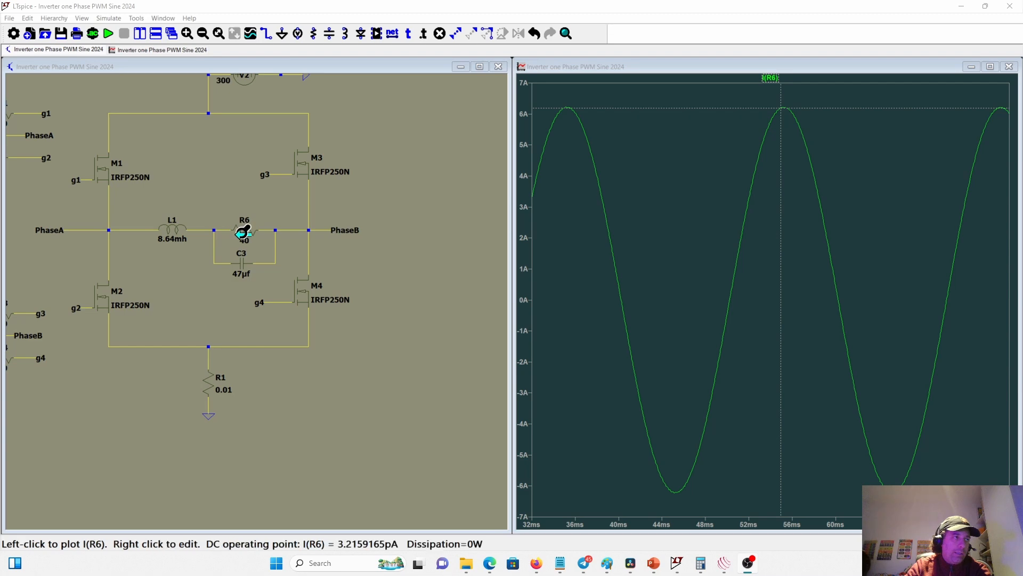
# Plot the differential voltage across load resistor R6 in LTspice and set its trace colour to magenta.
pyautogui.moveTo(214, 230)
pyautogui.mouseDown()
pyautogui.moveTo(271, 219)
pyautogui.moveTo(275, 230)
pyautogui.mouseUp()
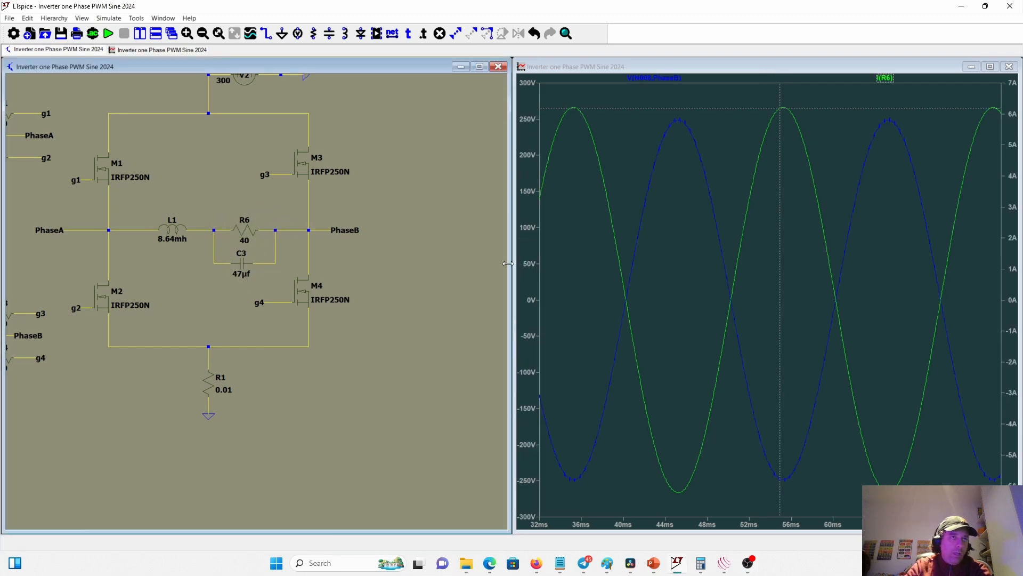
pyautogui.rightClick(670, 80)
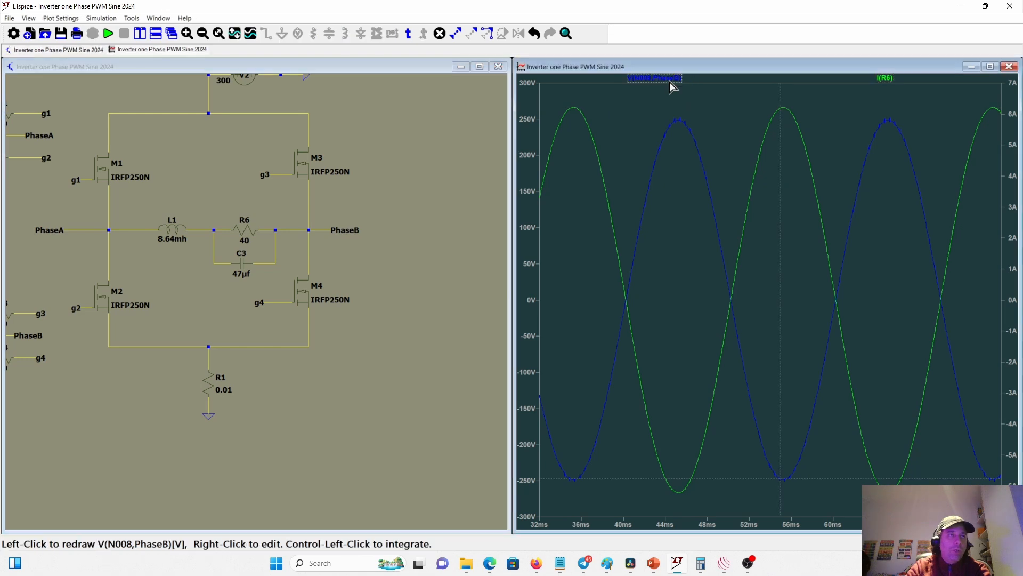
pyautogui.click(481, 256)
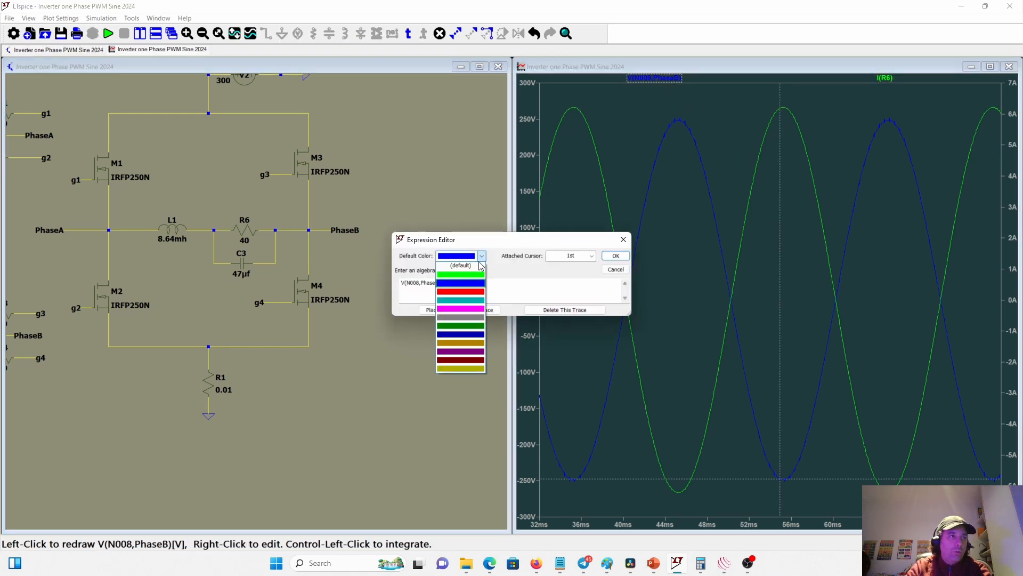
pyautogui.click(465, 308)
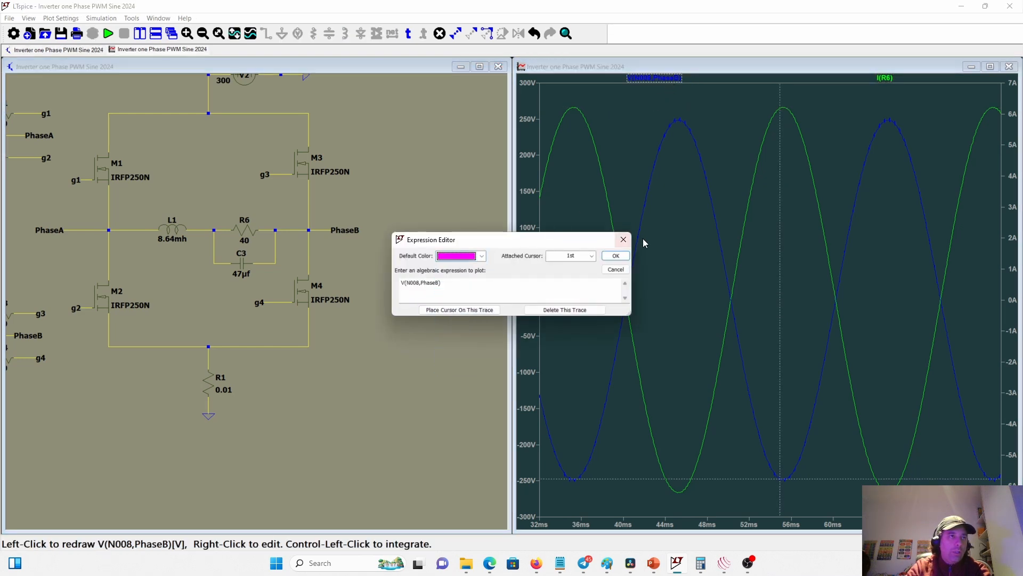
pyautogui.click(614, 257)
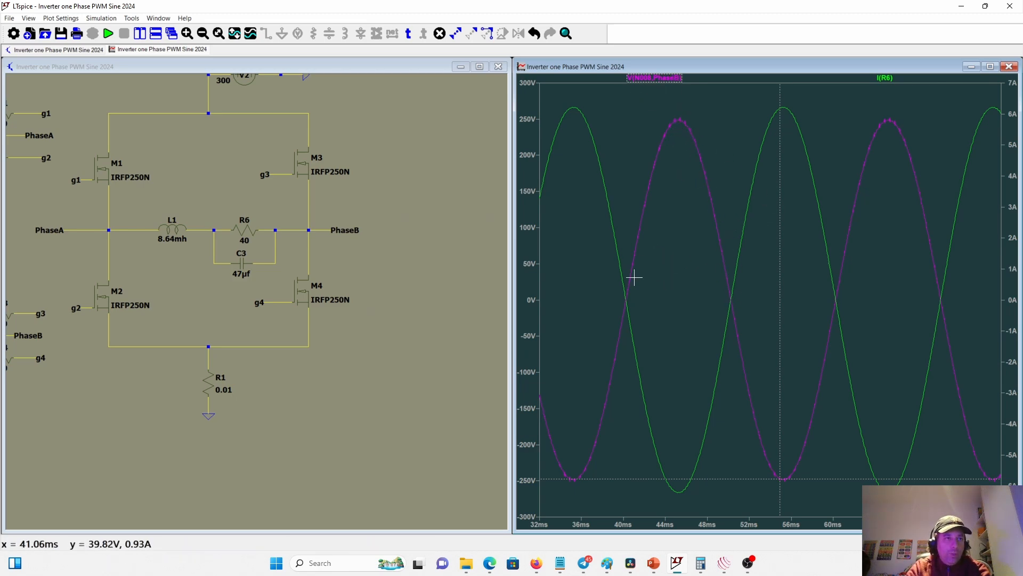
# Check the average and RMS values of the R6 voltage over the 32 to 76 ms interval.
pyautogui.keyDown('ctrl'); pyautogui.click(678, 81); pyautogui.keyUp('ctrl')
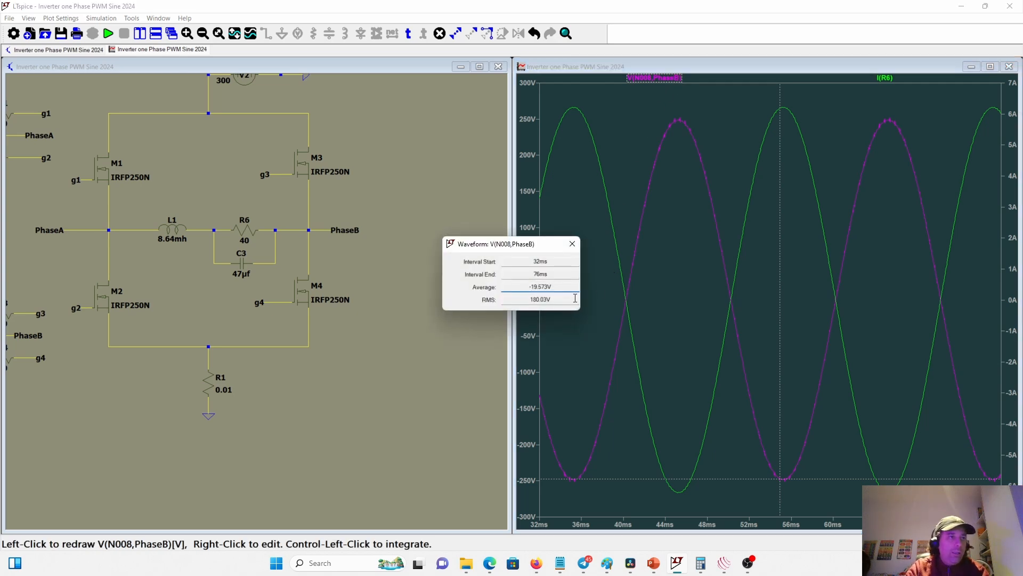
pyautogui.moveTo(565, 298); pyautogui.dragTo(520, 299)
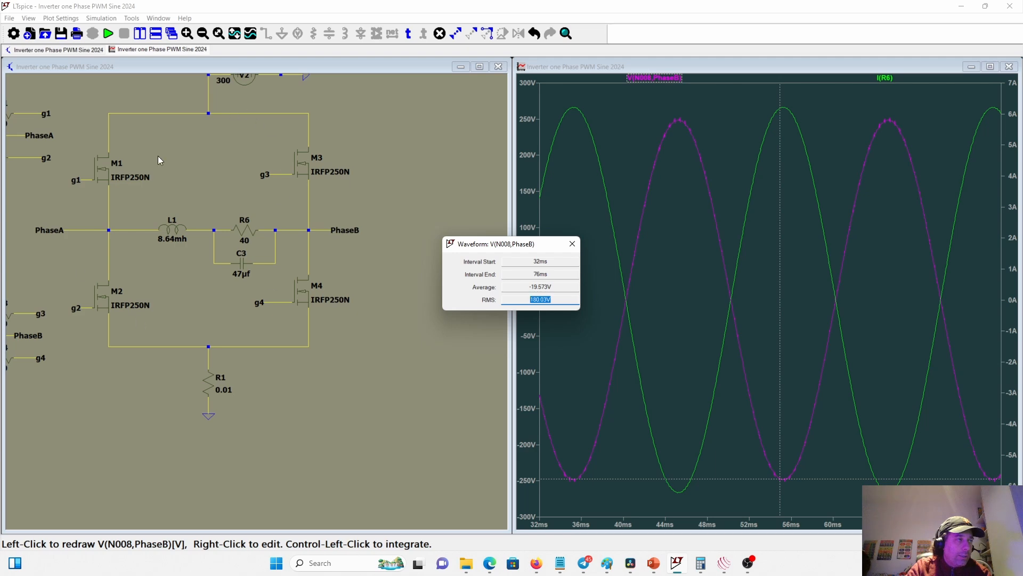
pyautogui.click(559, 299)
pyautogui.moveTo(561, 299); pyautogui.dragTo(483, 303)
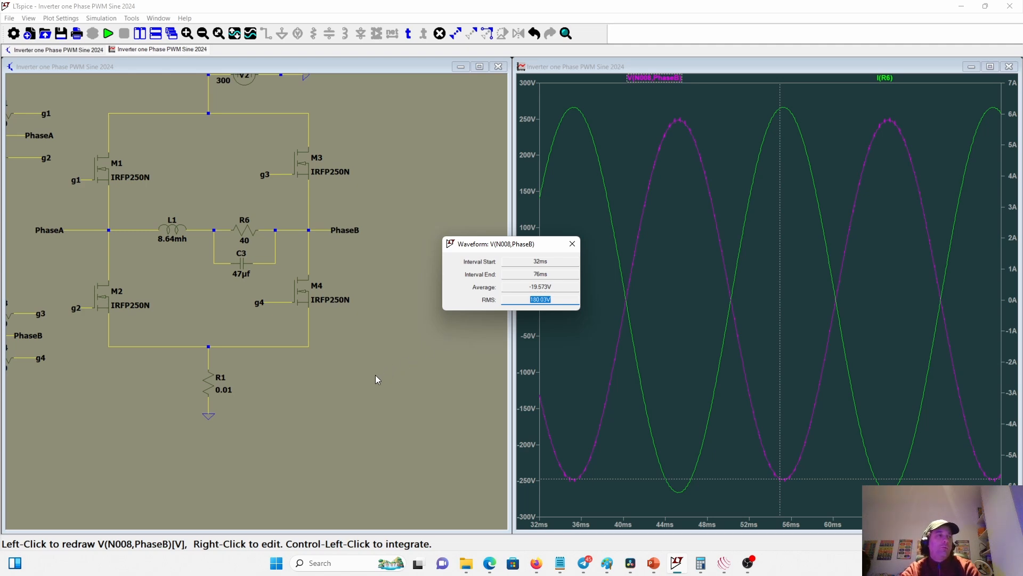
pyautogui.click(573, 244)
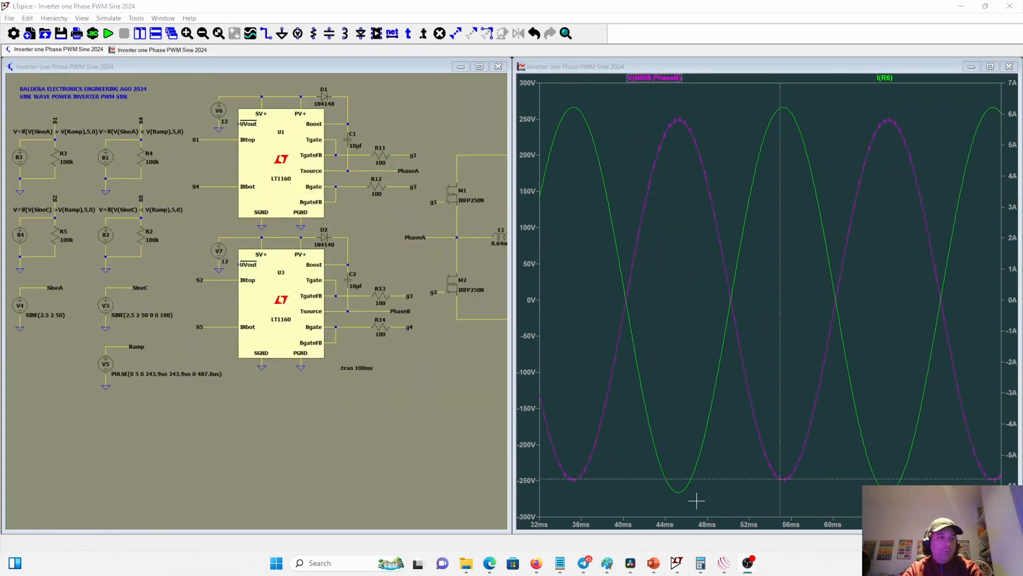
# Review the amplitude modulation index on slide 4 of the Inverters_DC-AC_2025 PowerPoint presentation, then return to LTspice.
pyautogui.moveTo(651, 568)
pyautogui.click(538, 493)
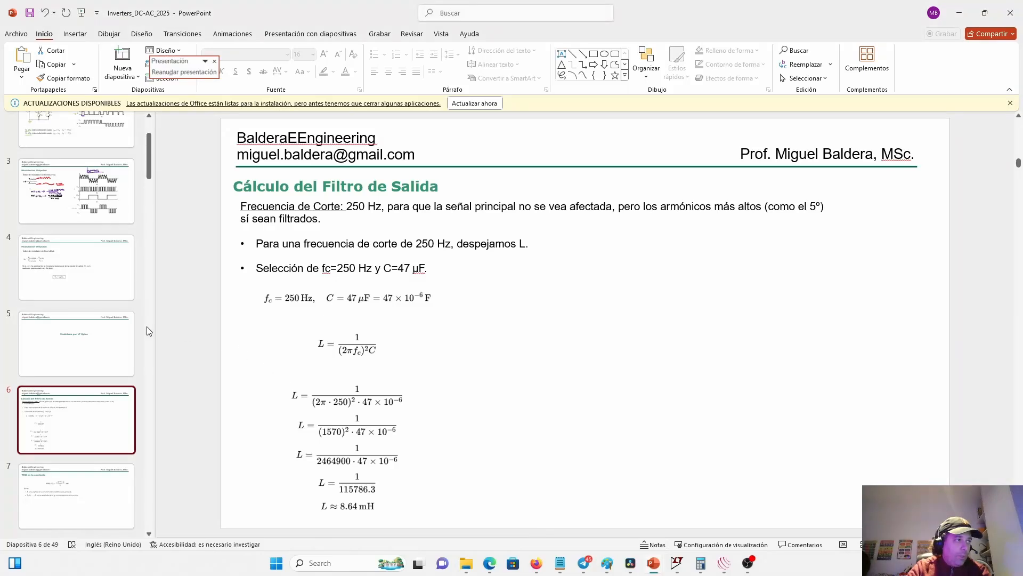
pyautogui.click(72, 255)
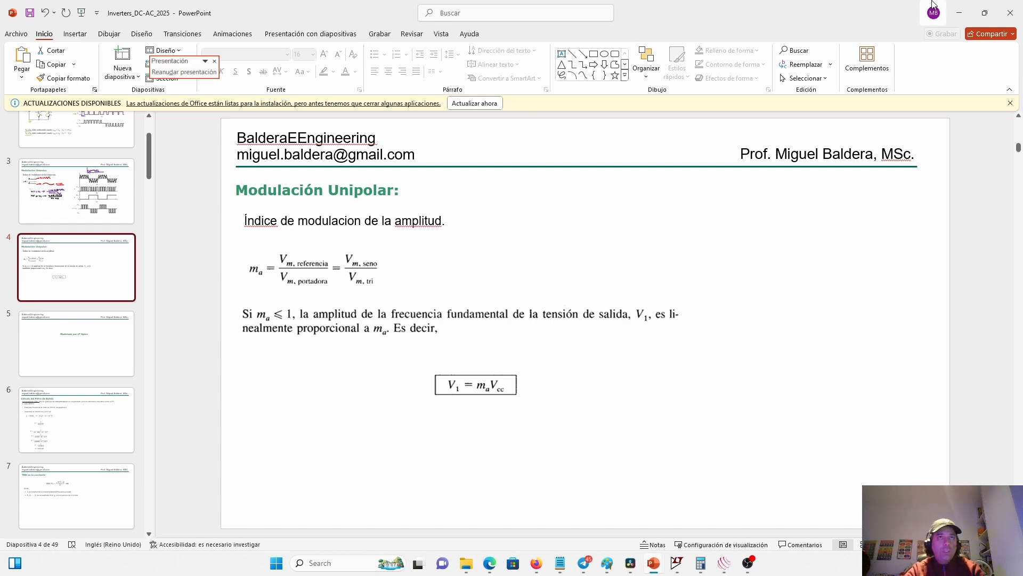
pyautogui.click(960, 13)
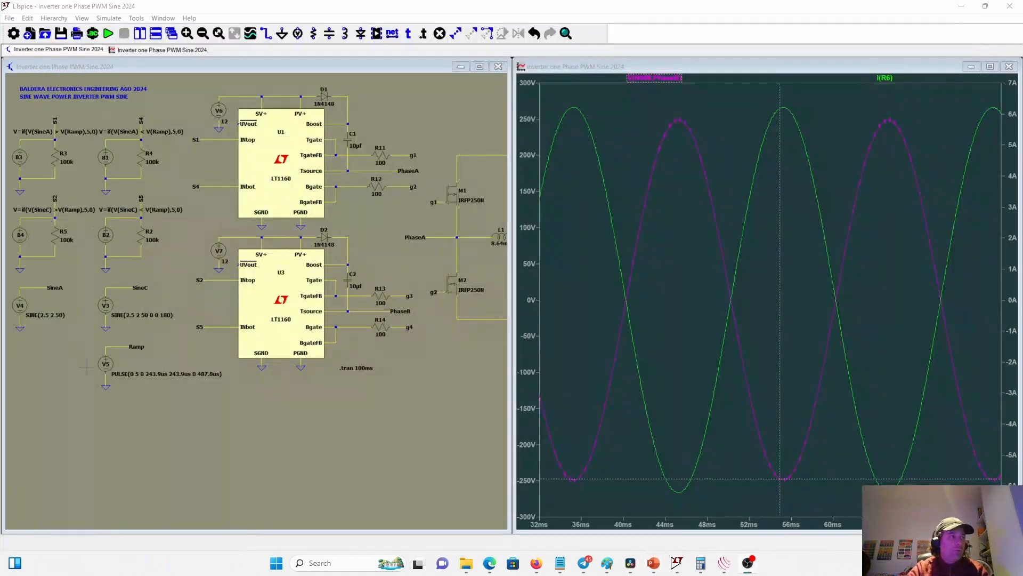
# Examine the parameters of the SineA, SineC and Ramp sources at close range on the schematic.
pyautogui.rightClick(205, 262)
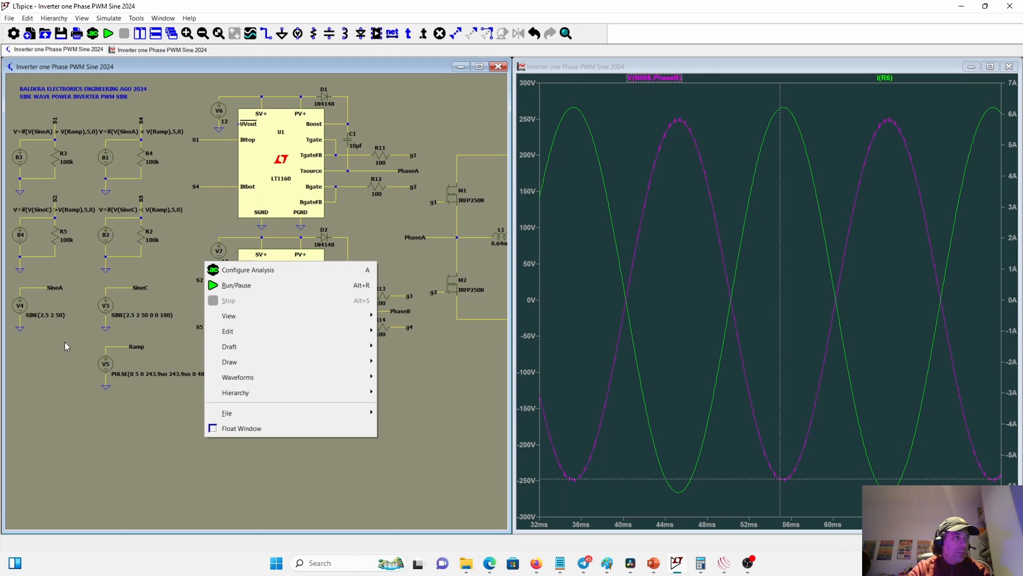
pyautogui.click(65, 344)
pyautogui.scroll(-2, 67, 346)
pyautogui.scroll(5, 70, 346)
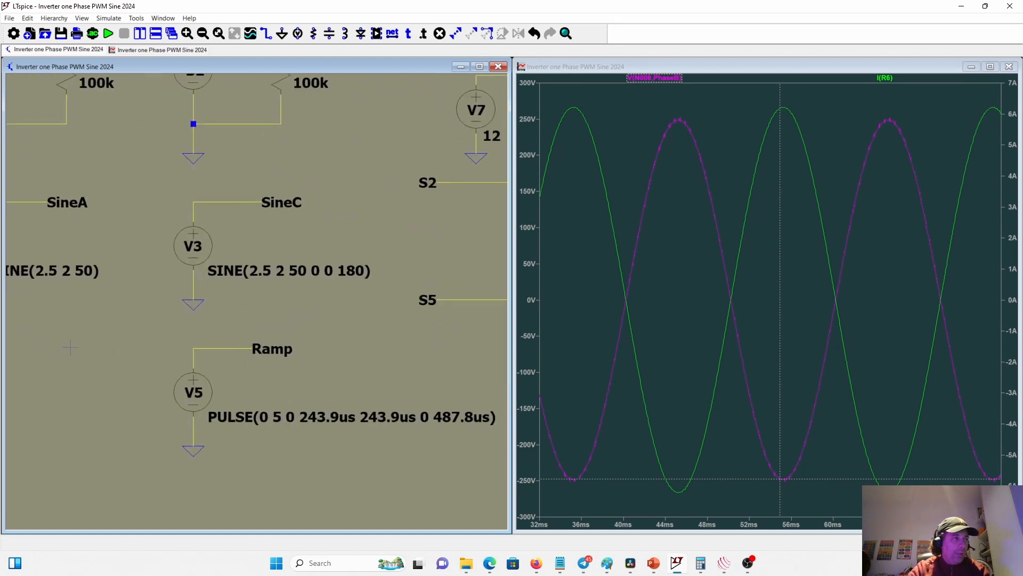
pyautogui.rightClick(286, 379)
pyautogui.moveTo(123, 319); pyautogui.dragTo(315, 345)
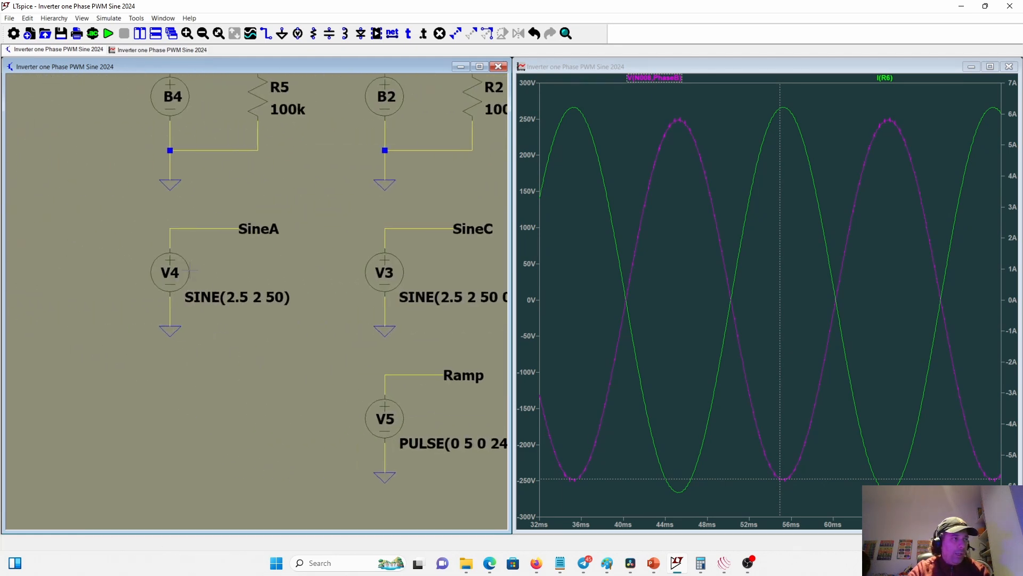
# Set the amplitude of both sine control sources, V4 (SineA) and V3 (SineC), to 1.6 V.
pyautogui.rightClick(361, 248)
pyautogui.moveTo(315, 236); pyautogui.dragTo(210, 235)
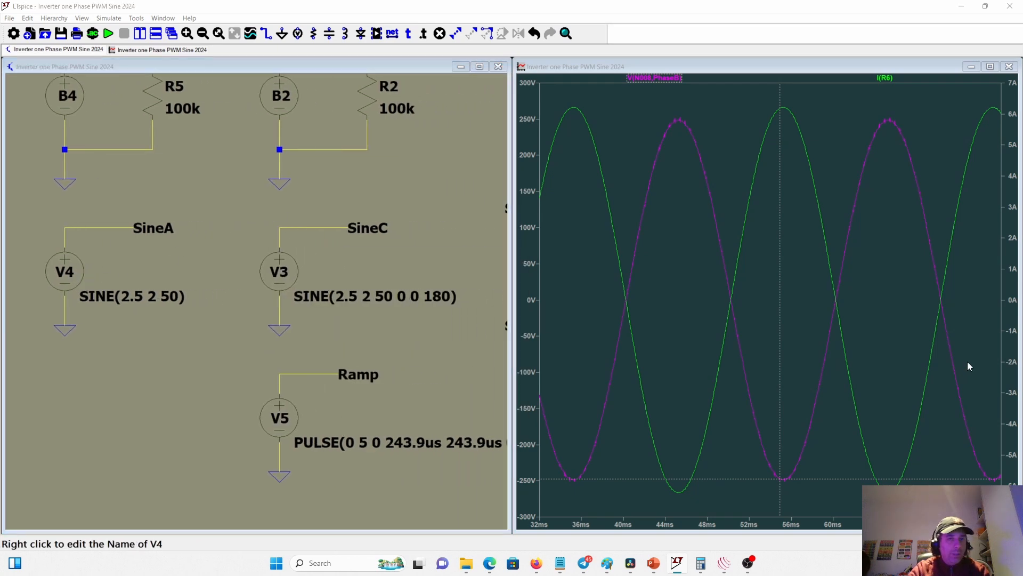
pyautogui.click(428, 213)
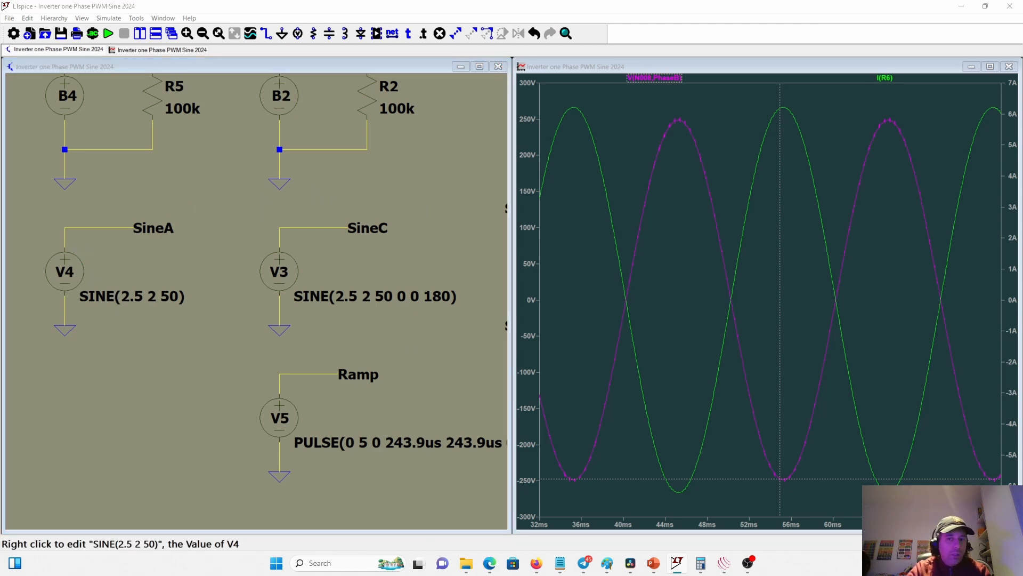
pyautogui.click(253, 272)
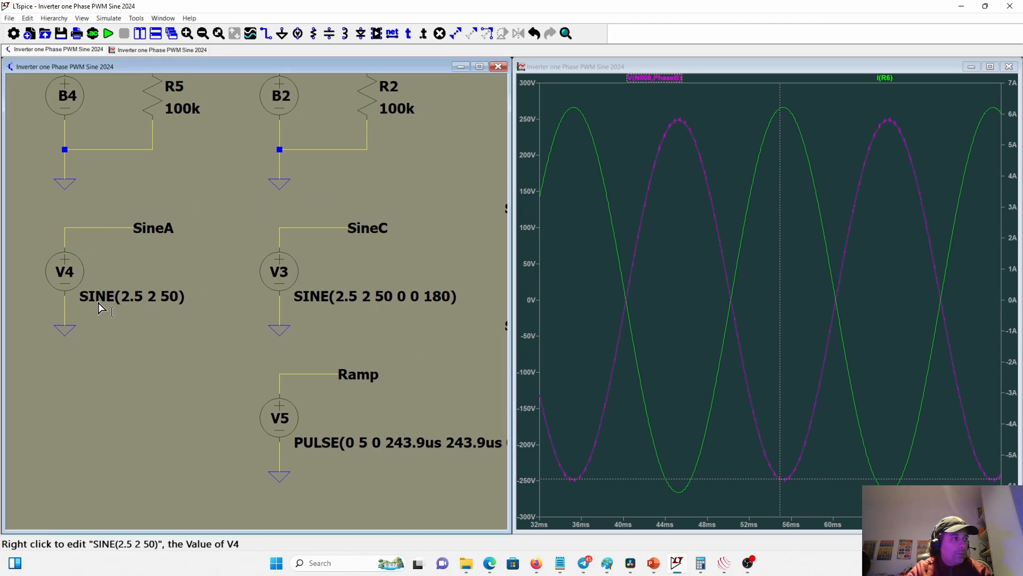
pyautogui.rightClick(77, 272)
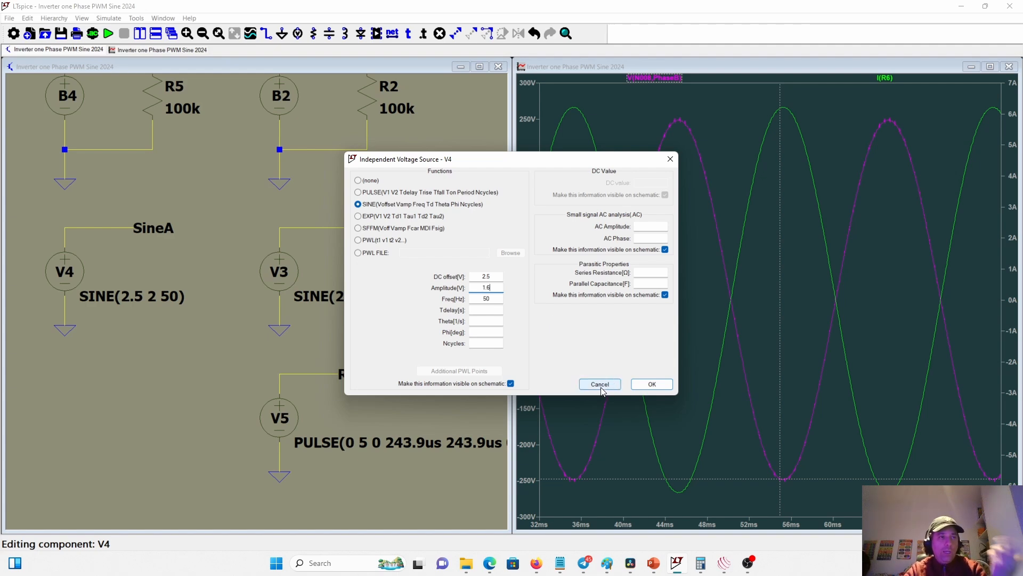
pyautogui.click(652, 384)
pyautogui.rightClick(291, 283)
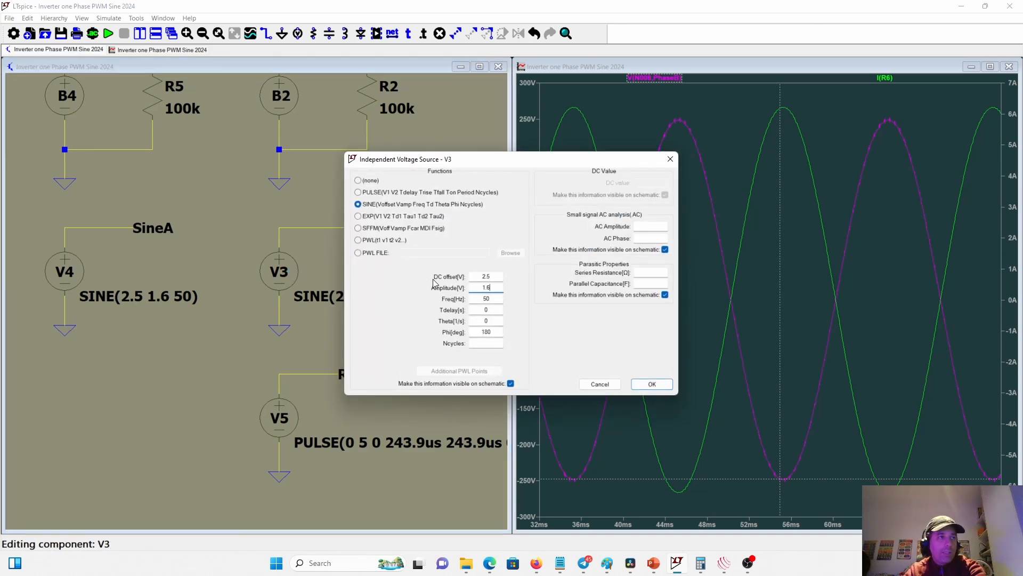
pyautogui.press('Return')
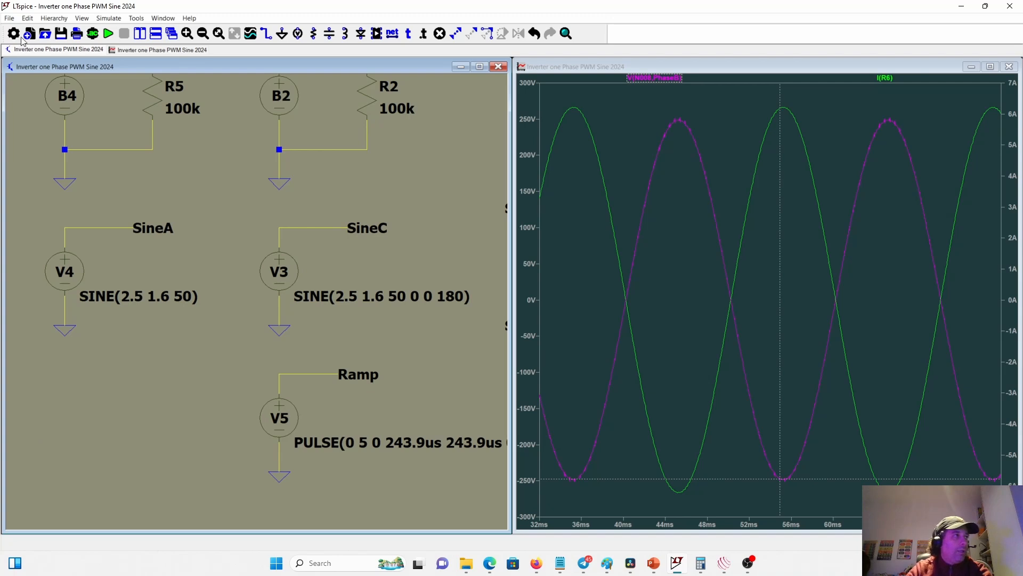
# Rerun the simulation with the 1.6 V amplitude and check the R6 voltage's average and RMS values over 24 to 68 ms.
pyautogui.click(109, 33)
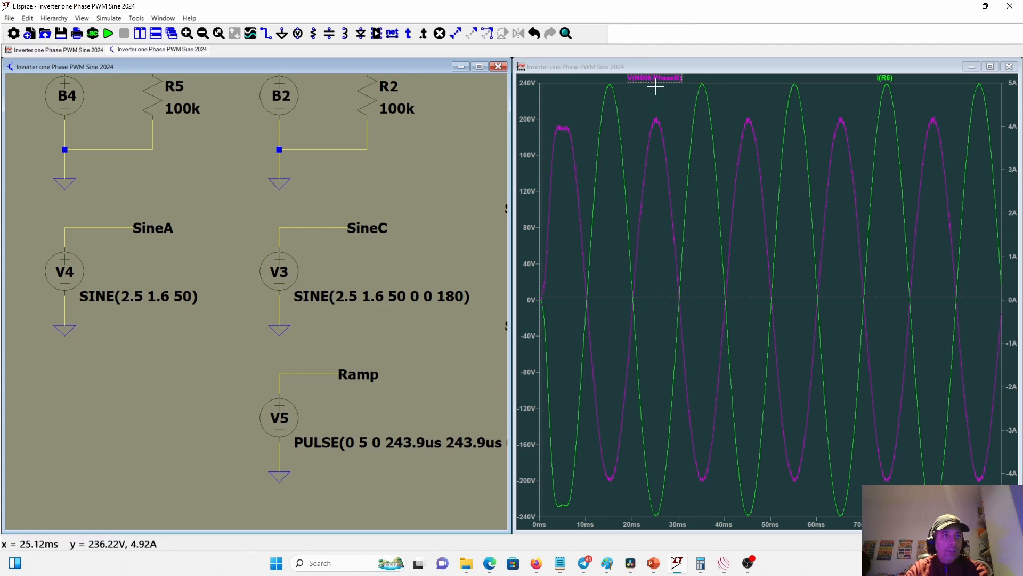
pyautogui.moveTo(656, 87); pyautogui.dragTo(843, 539)
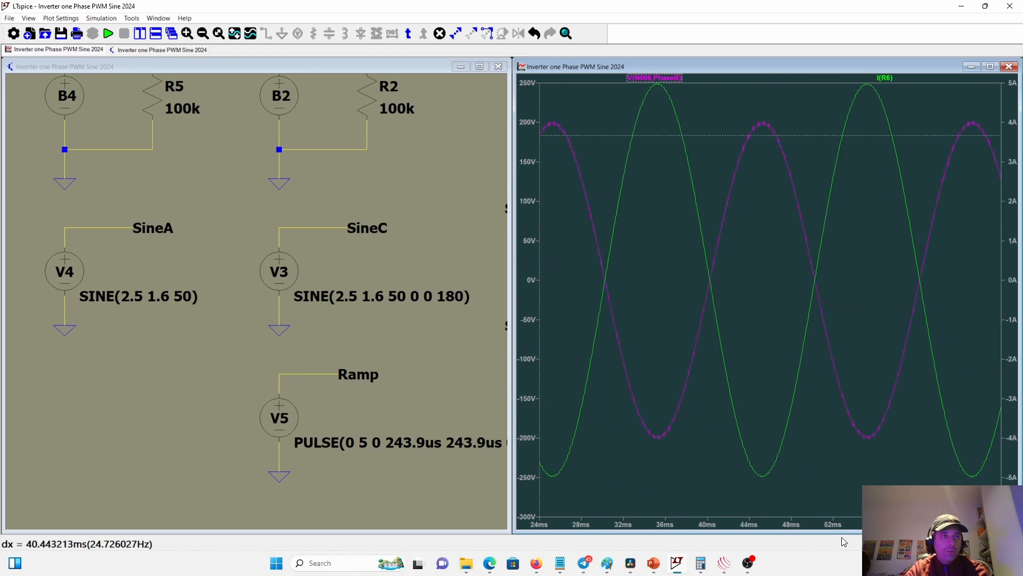
pyautogui.keyDown('ctrl'); pyautogui.click(664, 81); pyautogui.keyUp('ctrl')
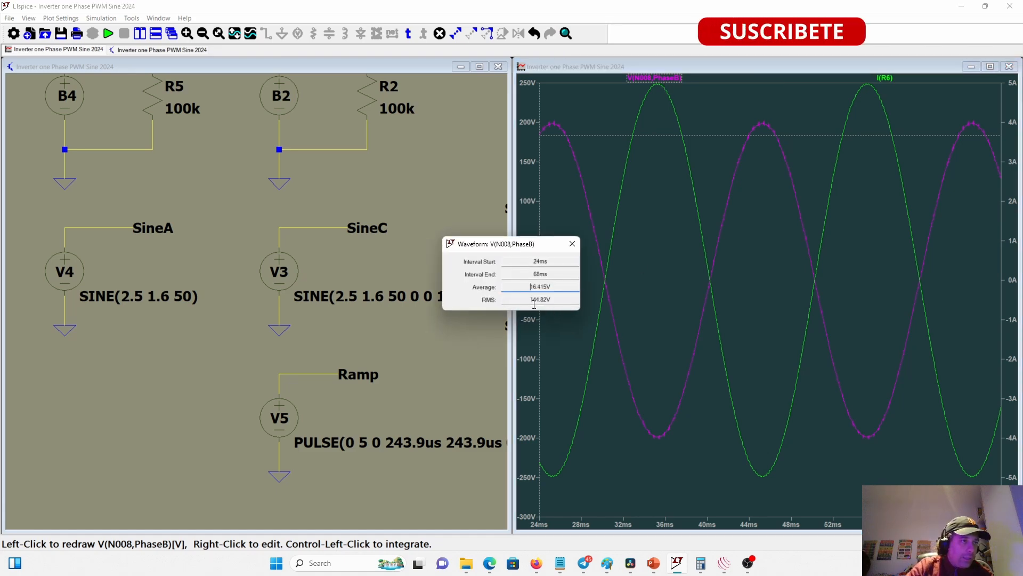
pyautogui.click(573, 245)
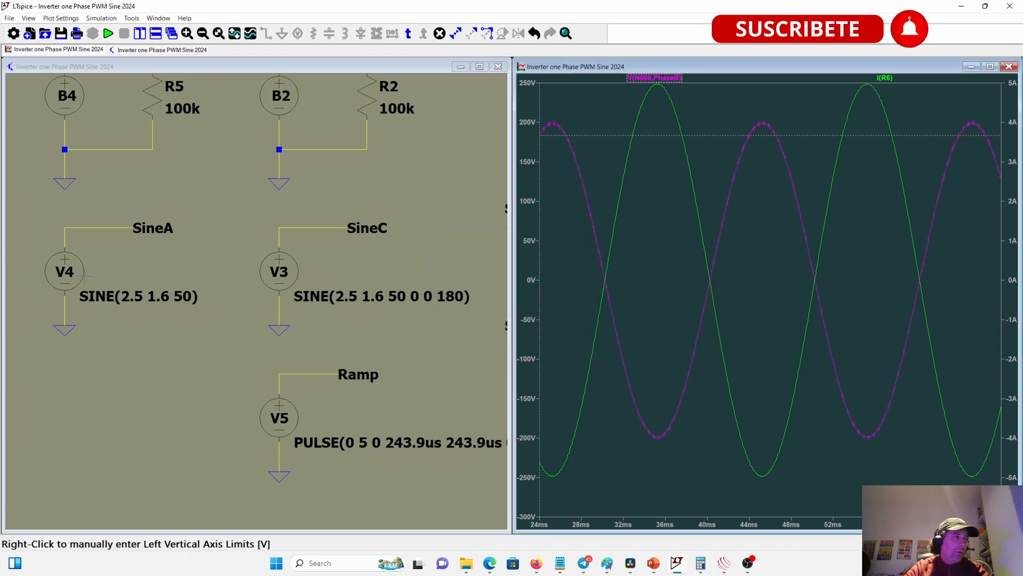
# Set the amplitude of both sine control sources, V4 (SineA) and V3 (SineC), to 2.3 V.
pyautogui.rightClick(78, 263)
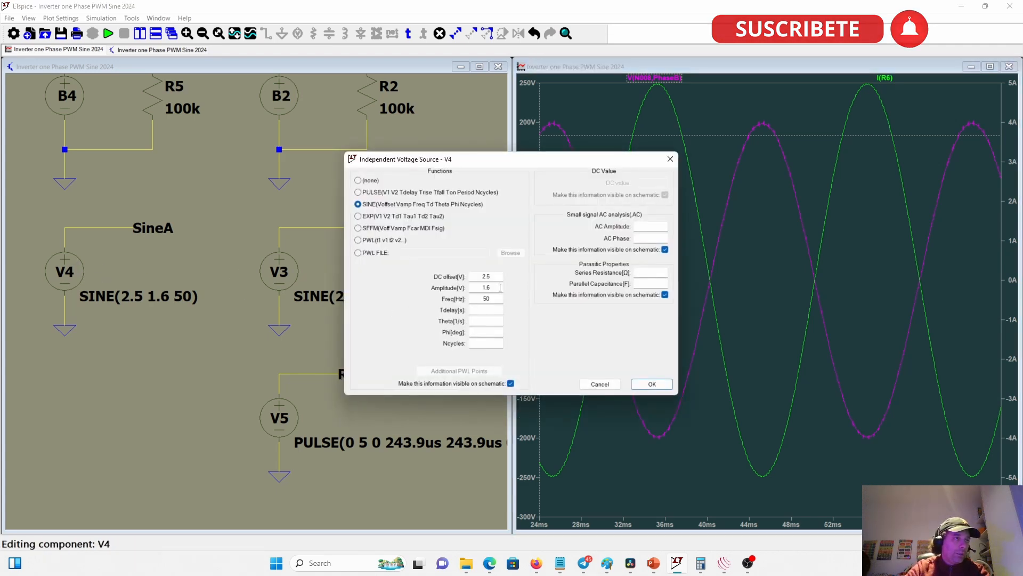
pyautogui.write('2.')
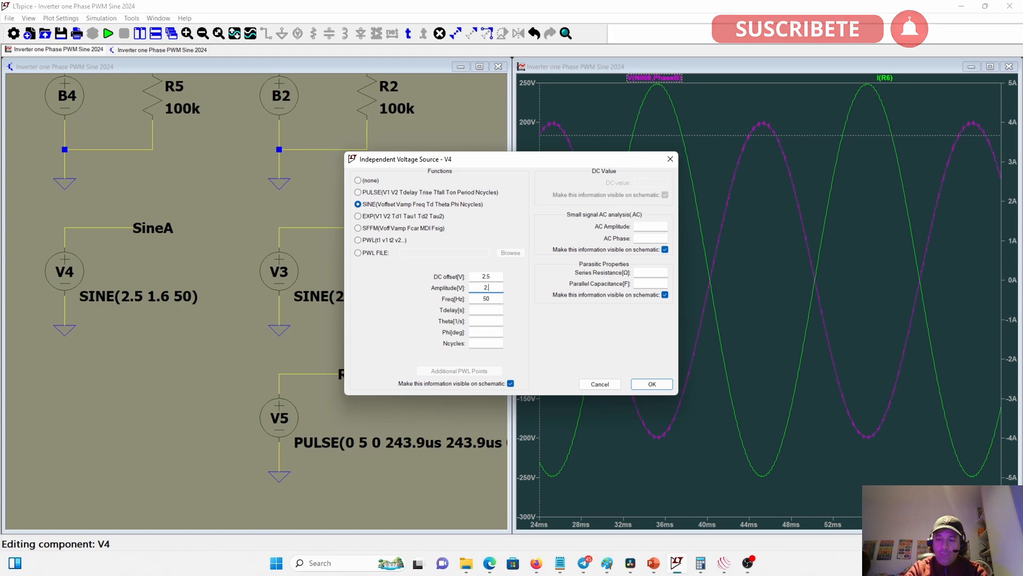
pyautogui.write('3')
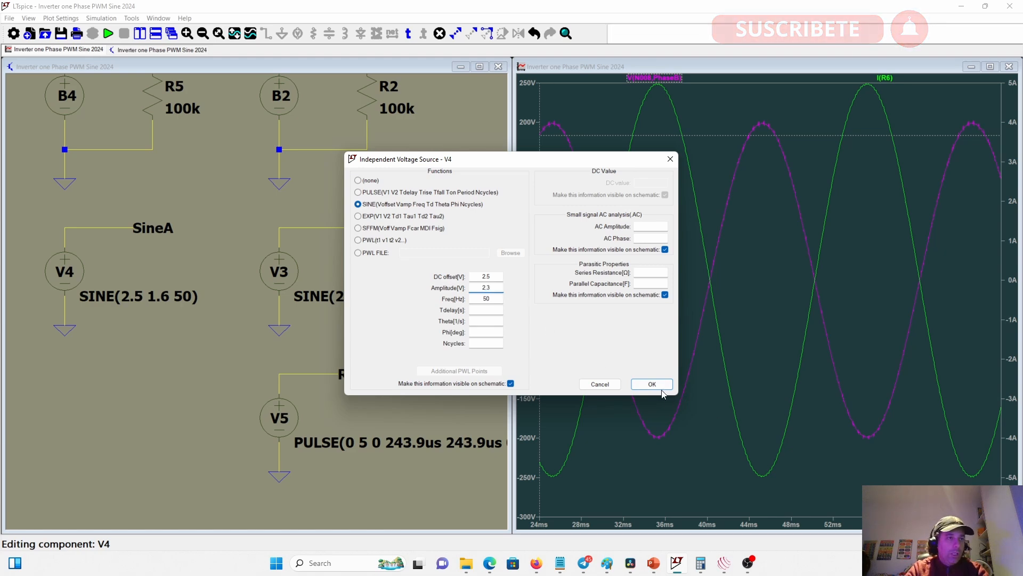
pyautogui.click(634, 383)
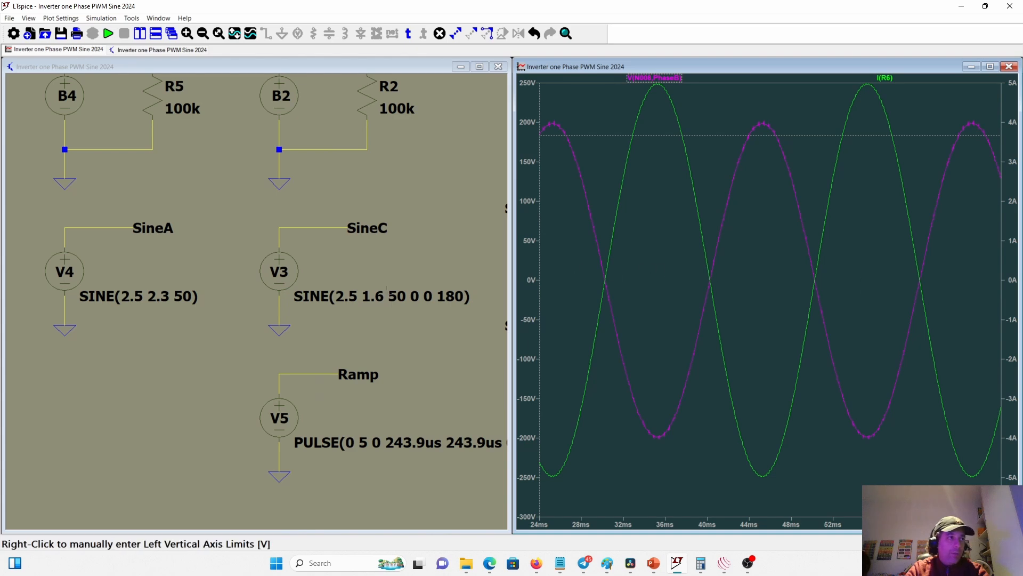
pyautogui.rightClick(287, 287)
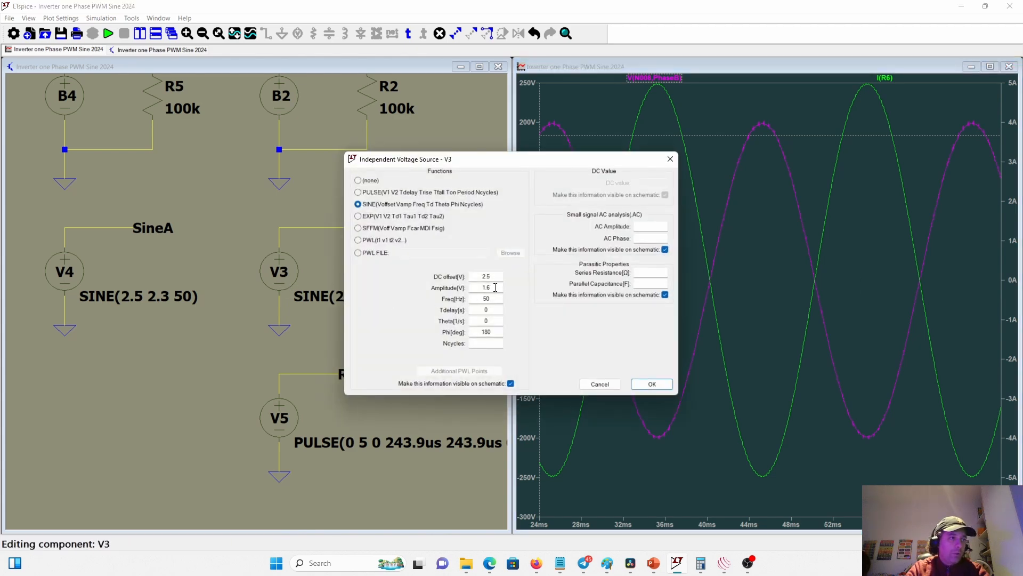
pyautogui.doubleClick(495, 287)
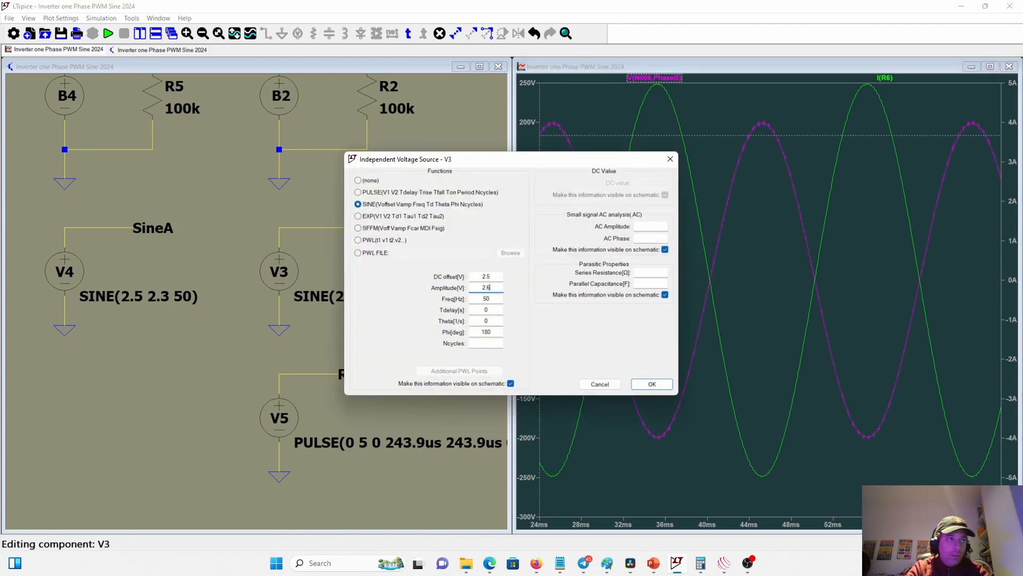
pyautogui.press('Return')
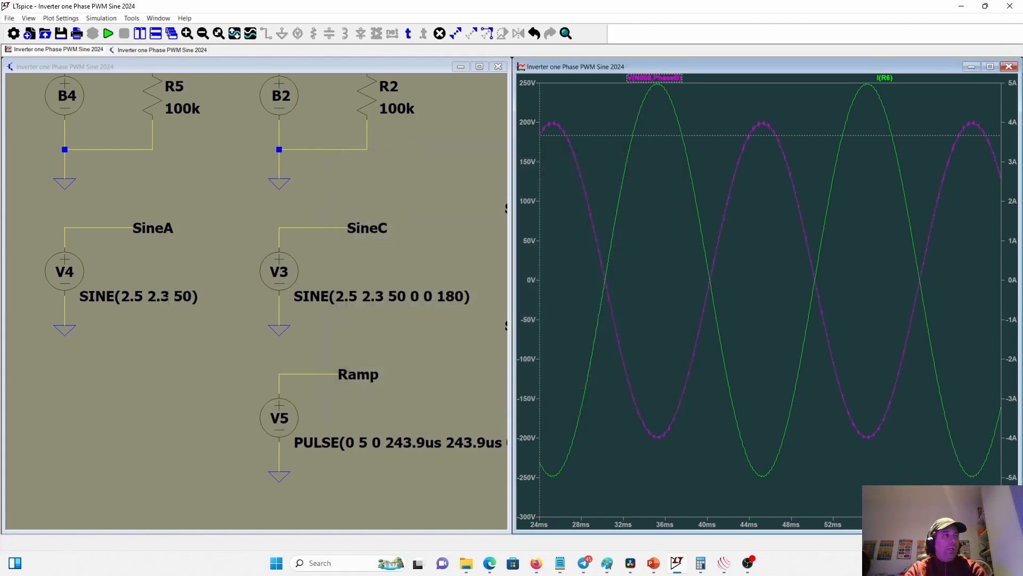
# Rerun the simulation with the 2.3 V amplitude and check the R6 voltage's average and RMS values over 24 to 68 ms.
pyautogui.click(109, 35)
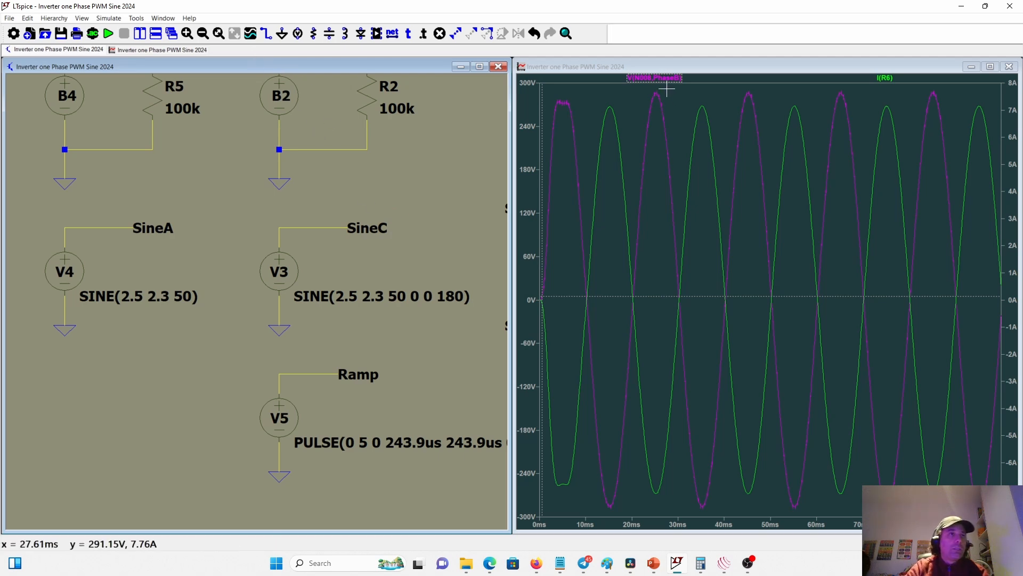
pyautogui.moveTo(656, 85); pyautogui.dragTo(844, 565)
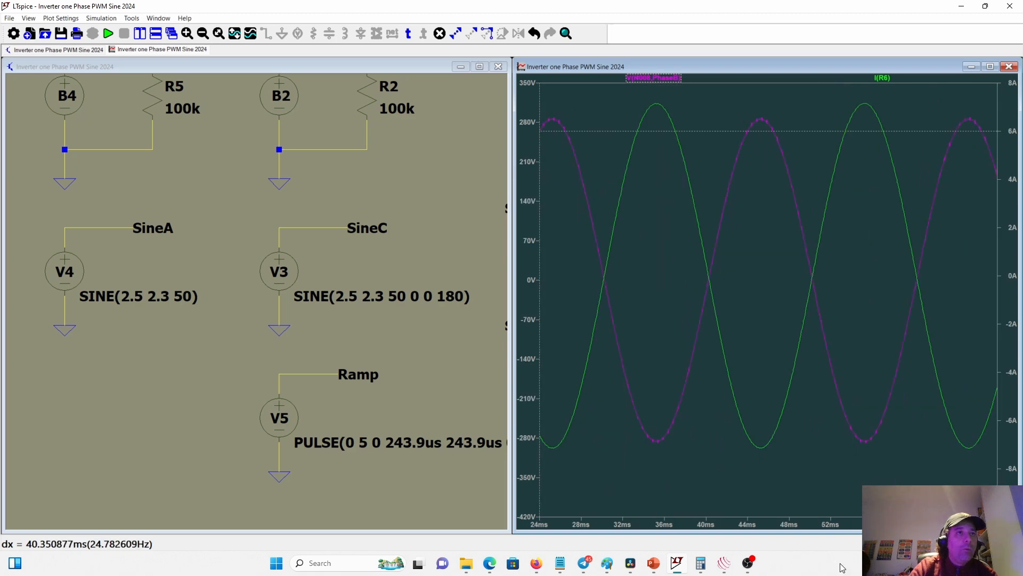
pyautogui.keyDown('ctrl'); pyautogui.click(669, 79); pyautogui.keyUp('ctrl')
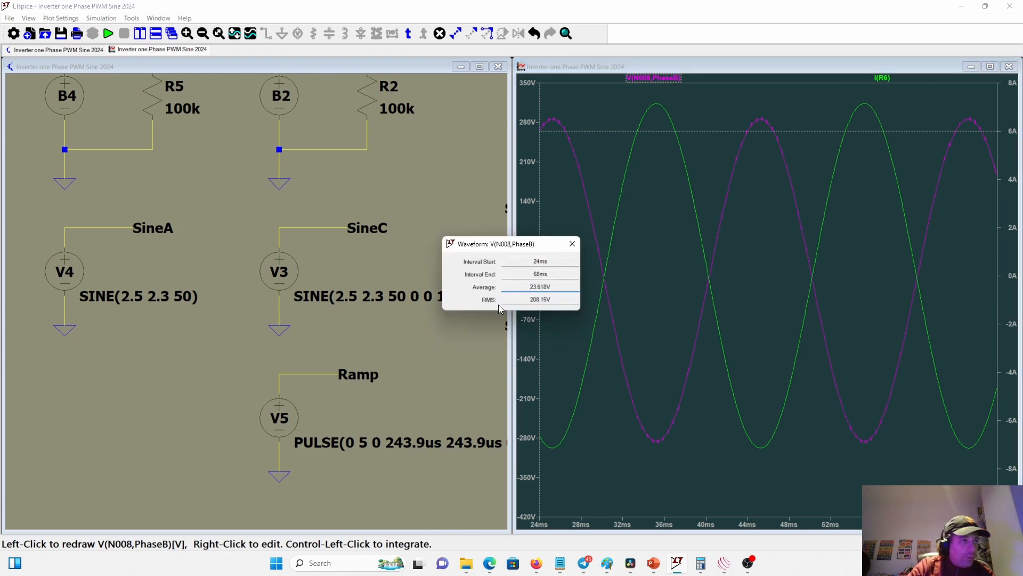
pyautogui.doubleClick(555, 305)
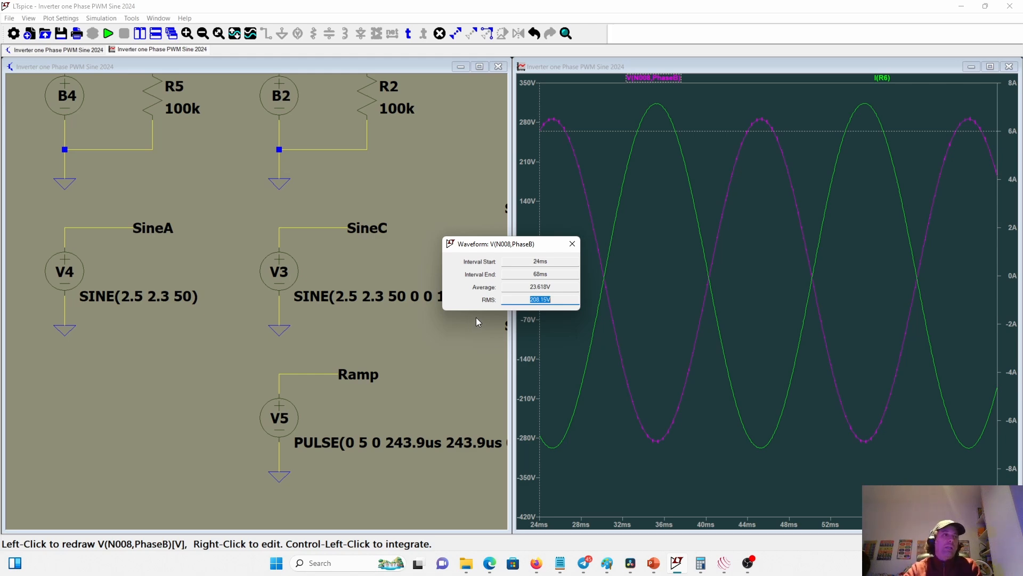
pyautogui.click(572, 243)
# Examine the MOSFET H-bridge with its L1 and C3 output filter and load resistor R6 on the schematic.
pyautogui.scroll(2, 477, 235)
pyautogui.scroll(-4, 430, 203)
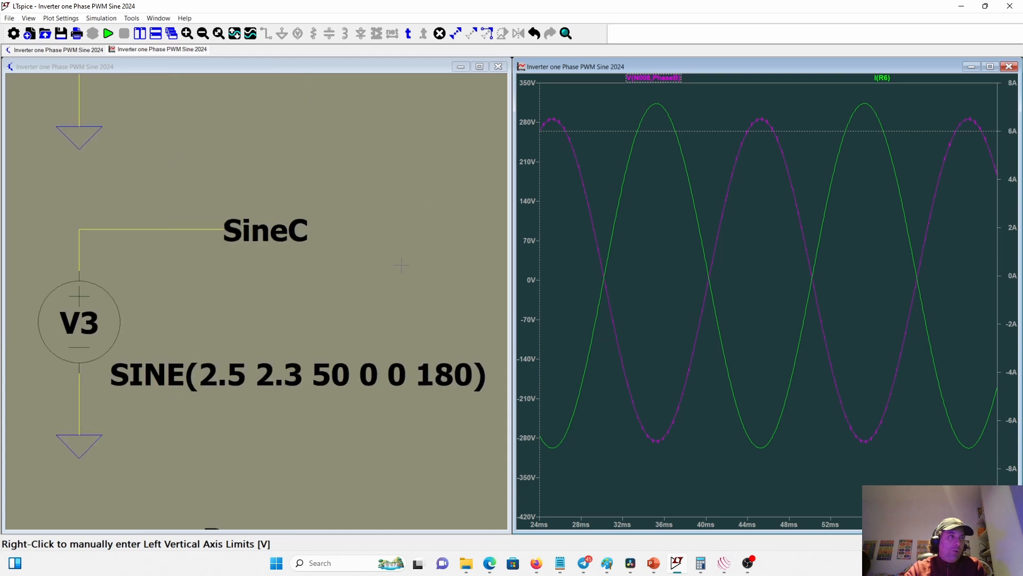
pyautogui.rightClick(252, 299)
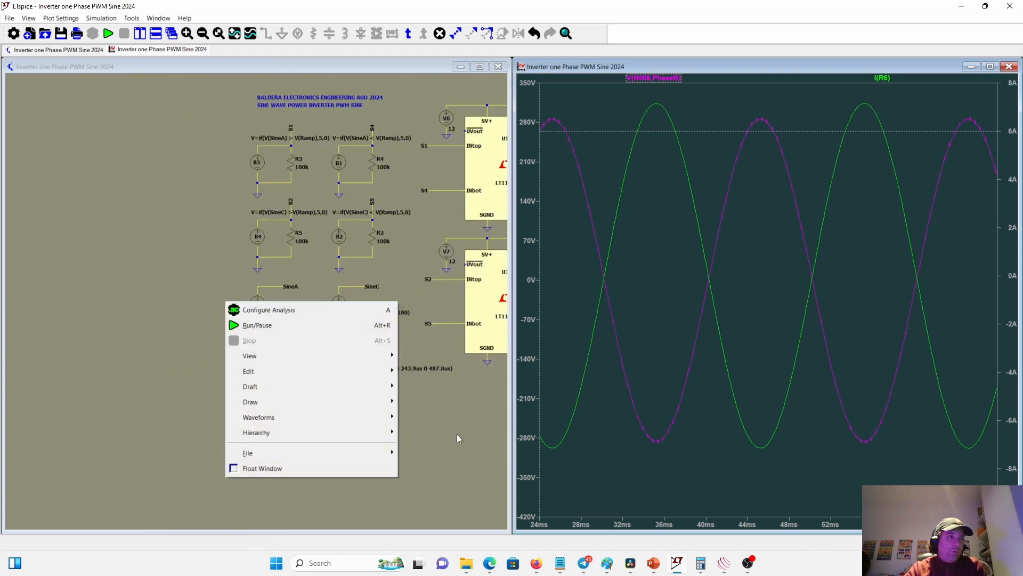
pyautogui.moveTo(456, 438); pyautogui.dragTo(87, 423)
pyautogui.moveTo(423, 419); pyautogui.dragTo(373, 453)
pyautogui.scroll(-1, 400, 318)
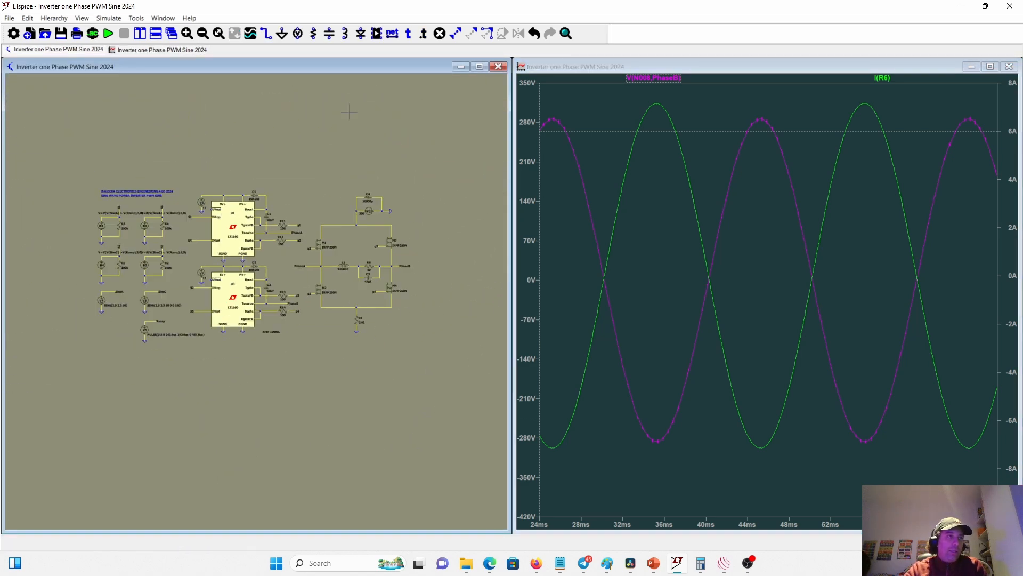
pyautogui.scroll(5, 397, 261)
pyautogui.rightClick(294, 202)
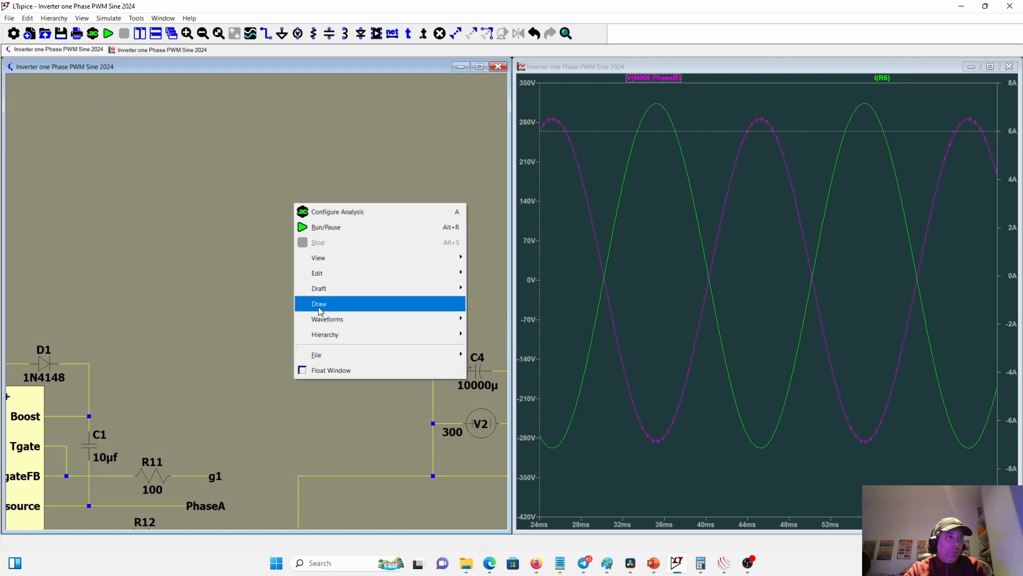
pyautogui.moveTo(324, 429); pyautogui.dragTo(187, 146)
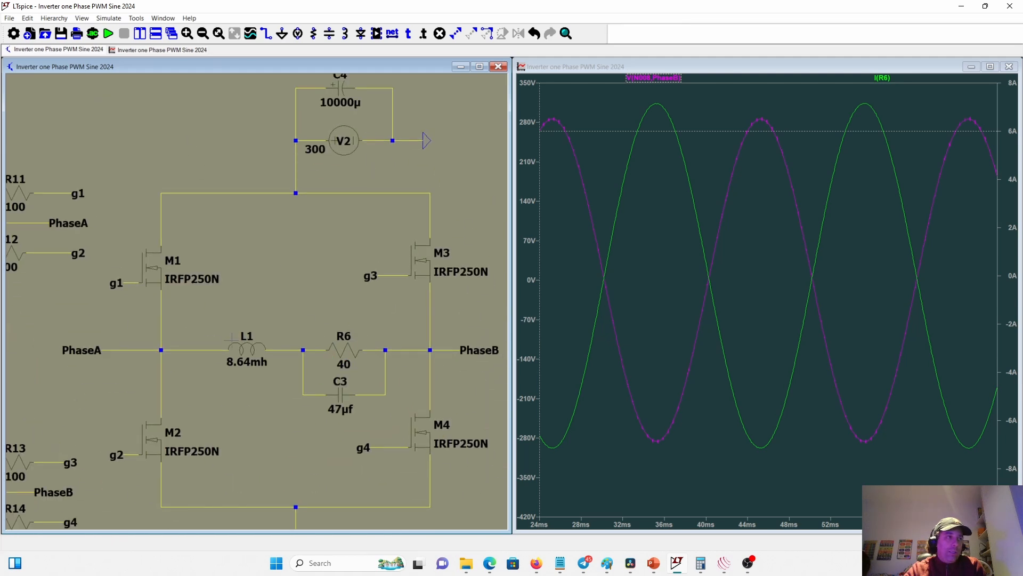
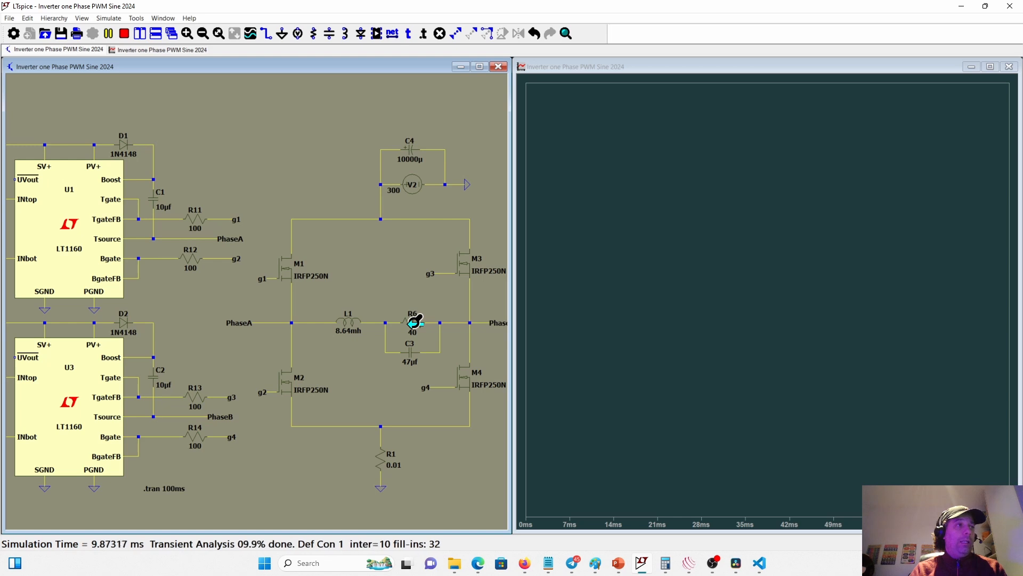
# Plot the current through load resistor R6 and check its average and RMS values over the full 100 ms.
pyautogui.click(415, 321)
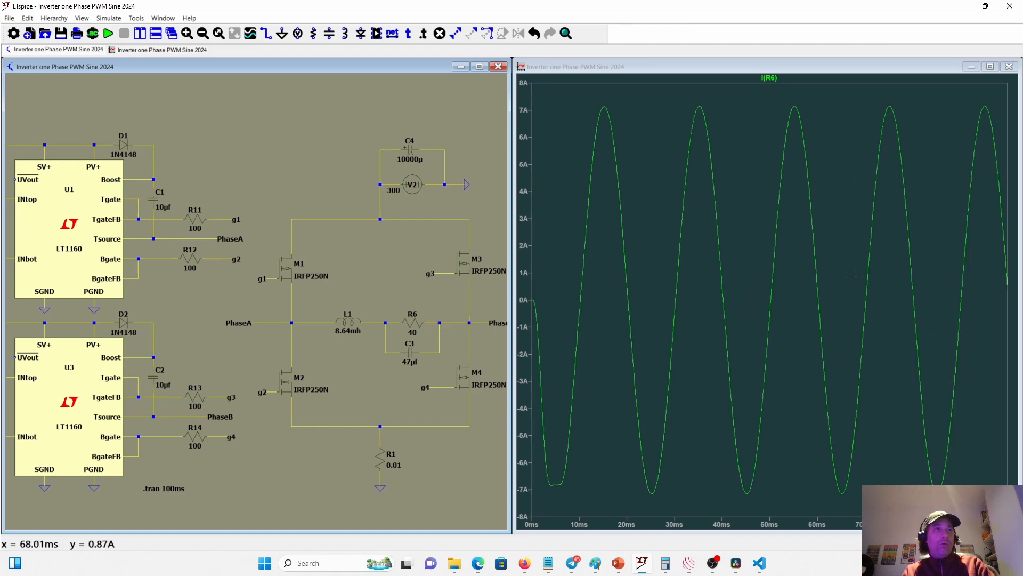
pyautogui.keyDown('ctrl'); pyautogui.click(769, 79); pyautogui.keyUp('ctrl')
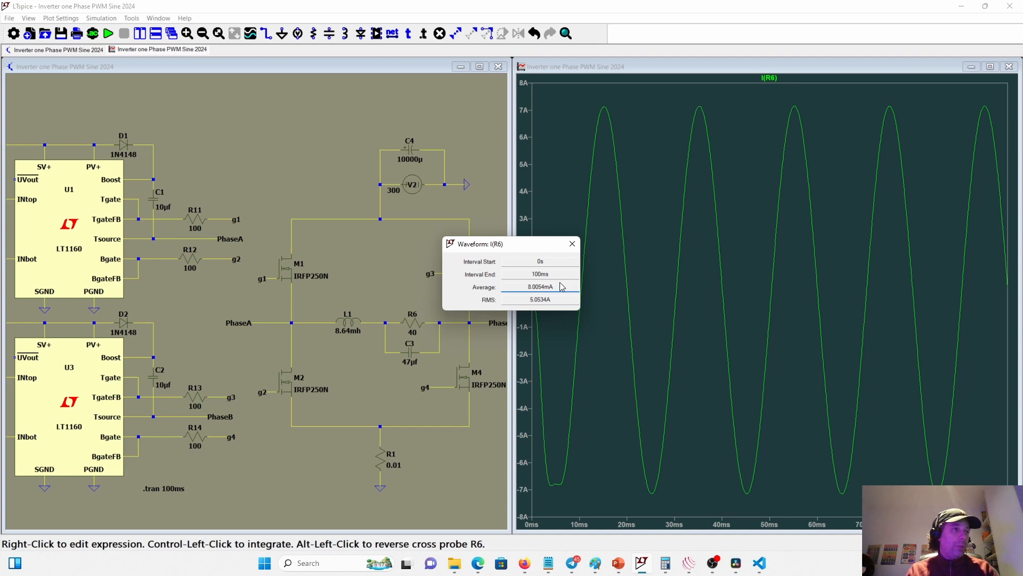
pyautogui.click(573, 243)
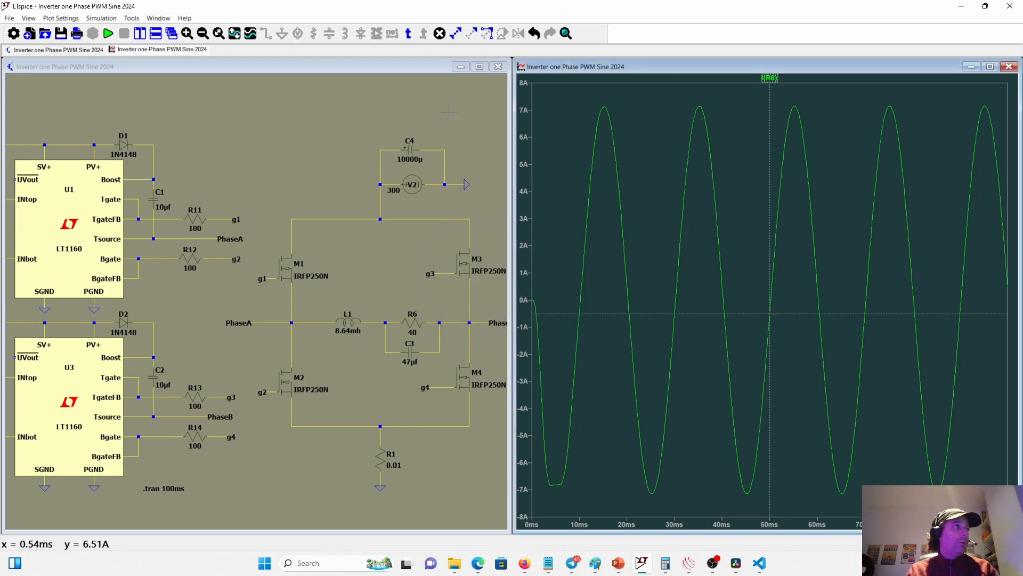
# Generate the FFT of the R6 current over the full extent of the simulation data and attach a cursor to the spectrum trace.
pyautogui.click(61, 19)
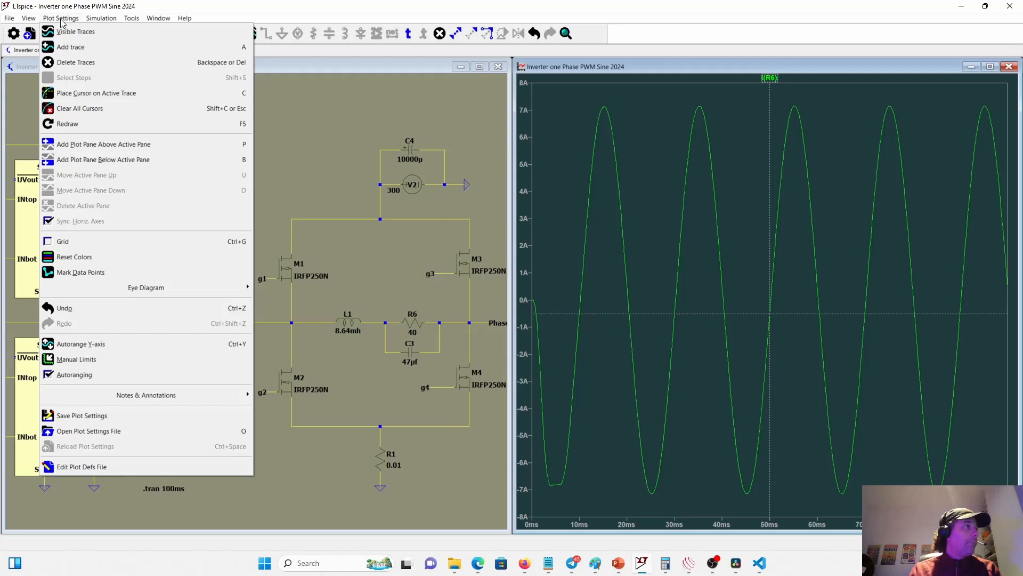
pyautogui.moveTo(28, 20)
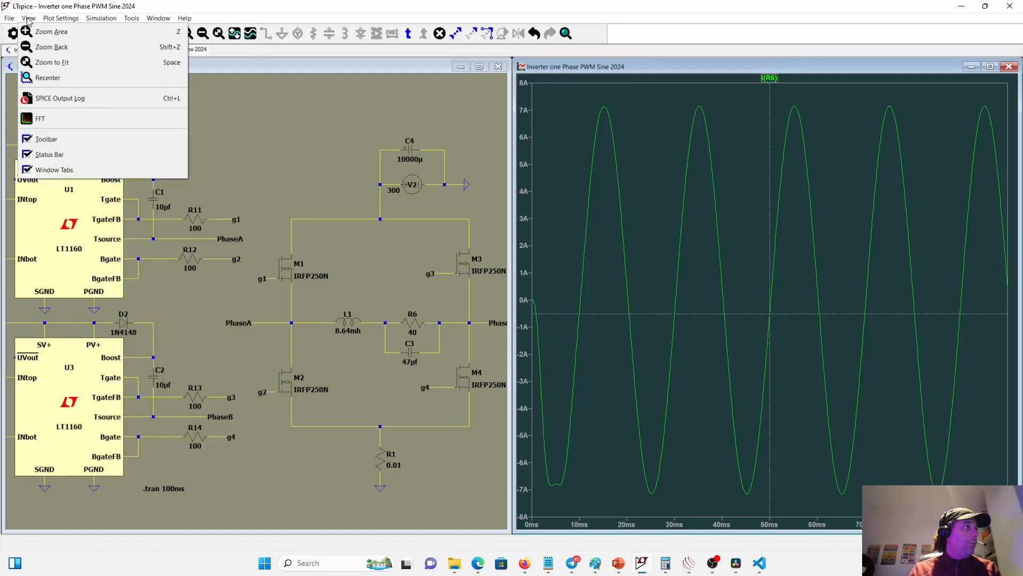
pyautogui.click(28, 119)
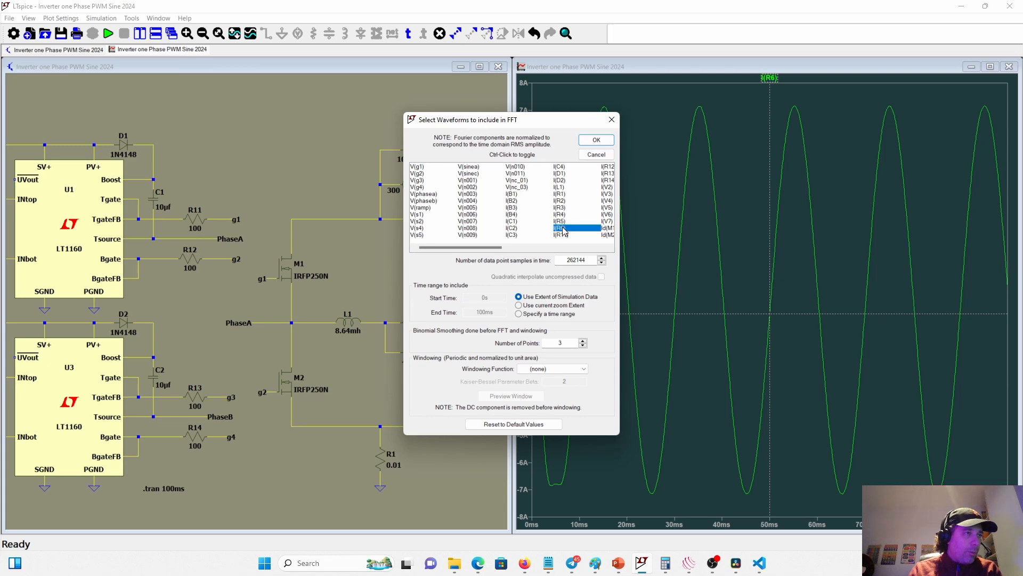
pyautogui.press('Return')
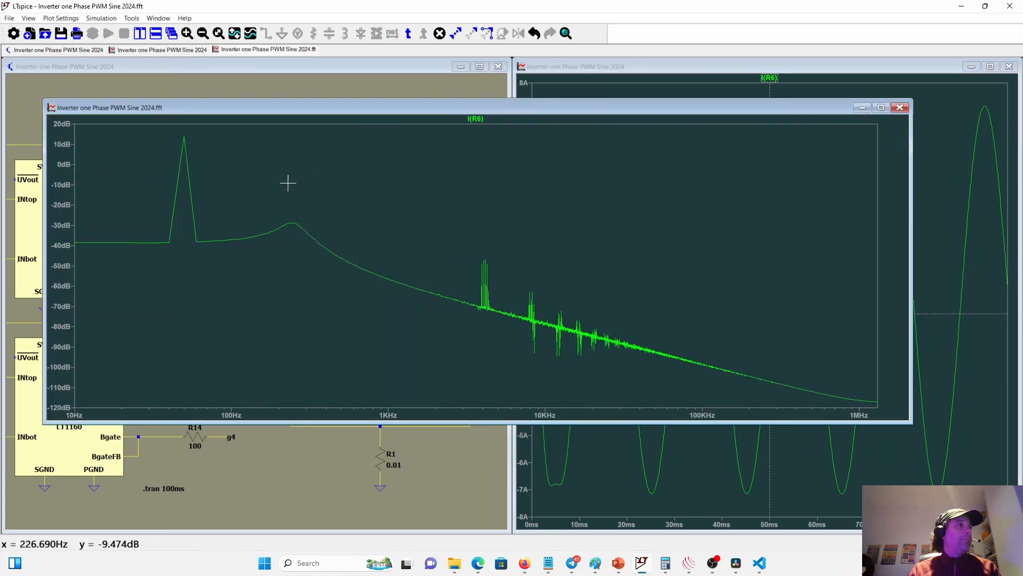
pyautogui.click(474, 120)
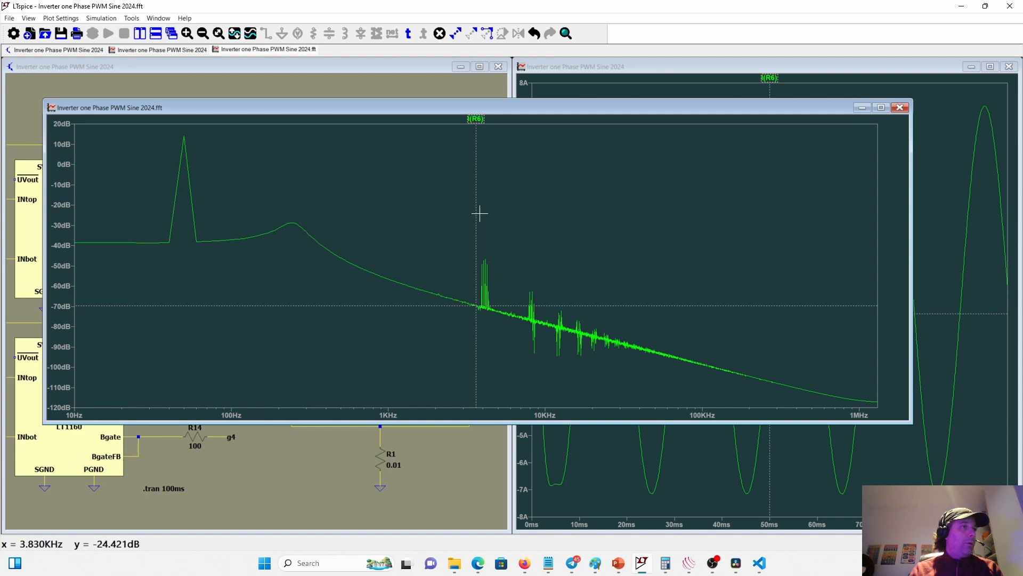
# Place the FFT cursor on the fundamental peak near 50 Hz and read its magnitude.
pyautogui.moveTo(478, 307); pyautogui.dragTo(188, 246)
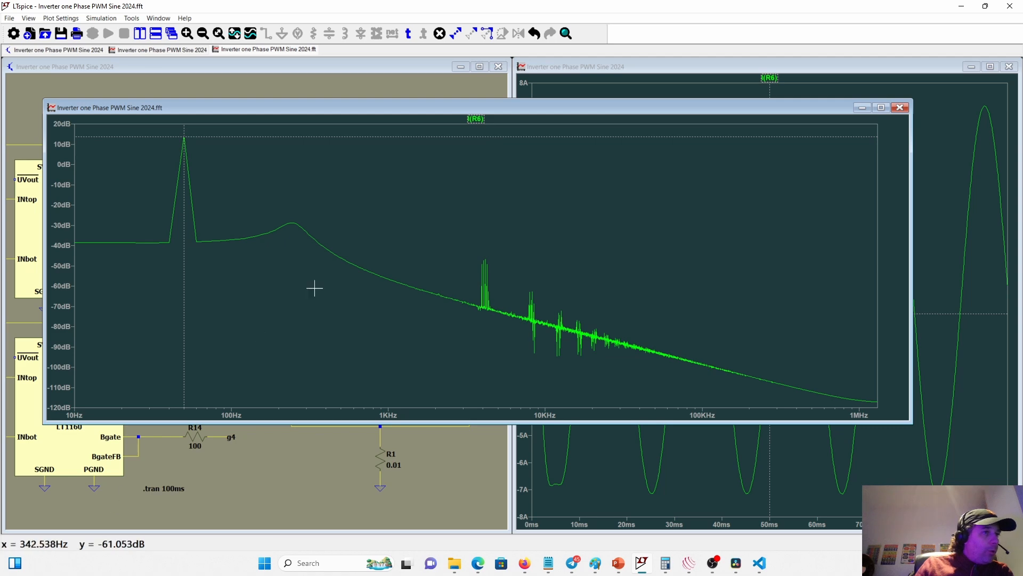
pyautogui.moveTo(883, 494); pyautogui.dragTo(756, 173)
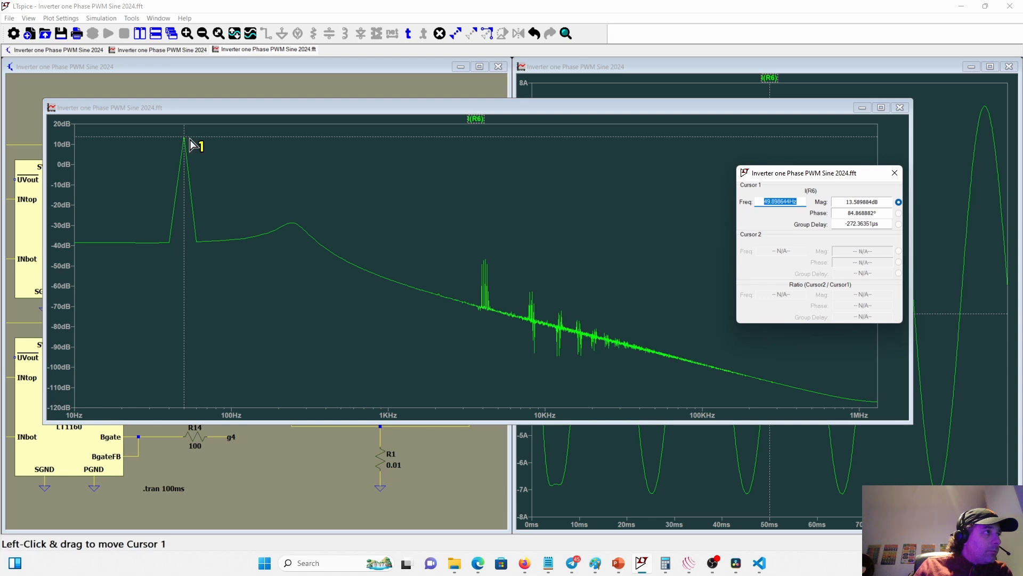
pyautogui.moveTo(191, 143); pyautogui.dragTo(185, 145)
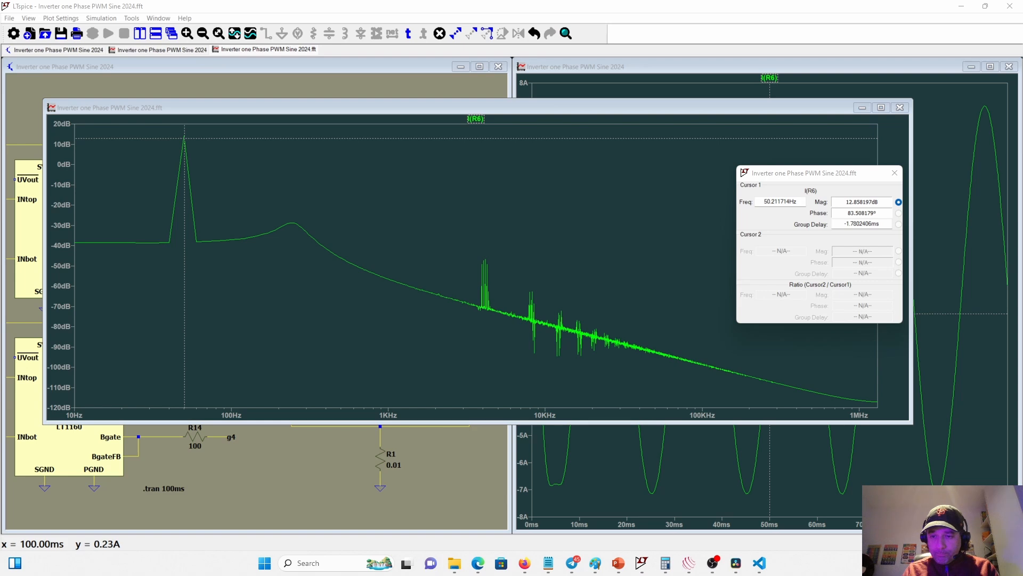
# Switch to Visual Studio Code and review the dB_values list and THD formula in DisTotal Armonica En DB.py.
pyautogui.click(764, 202)
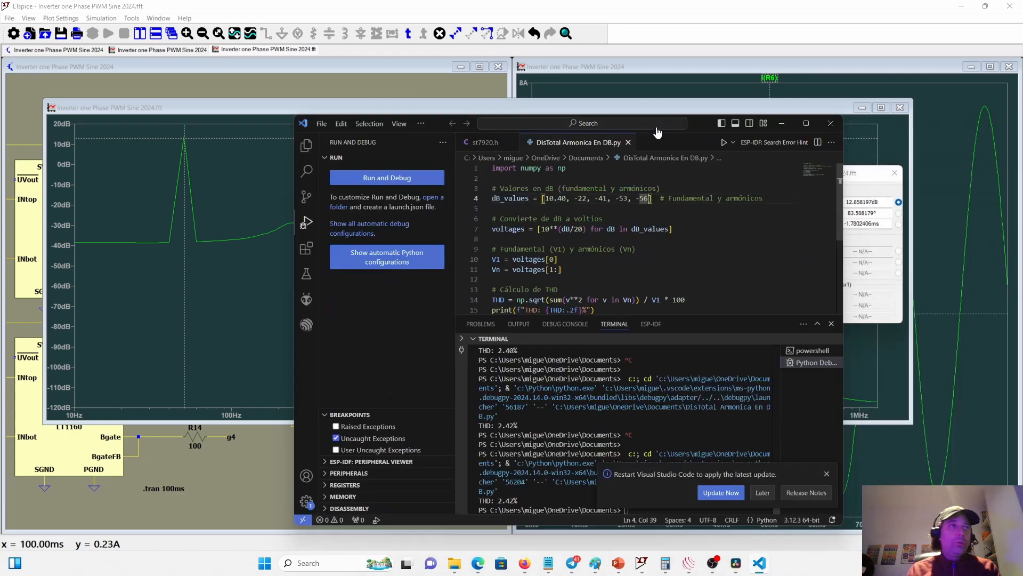
pyautogui.doubleClick(729, 62)
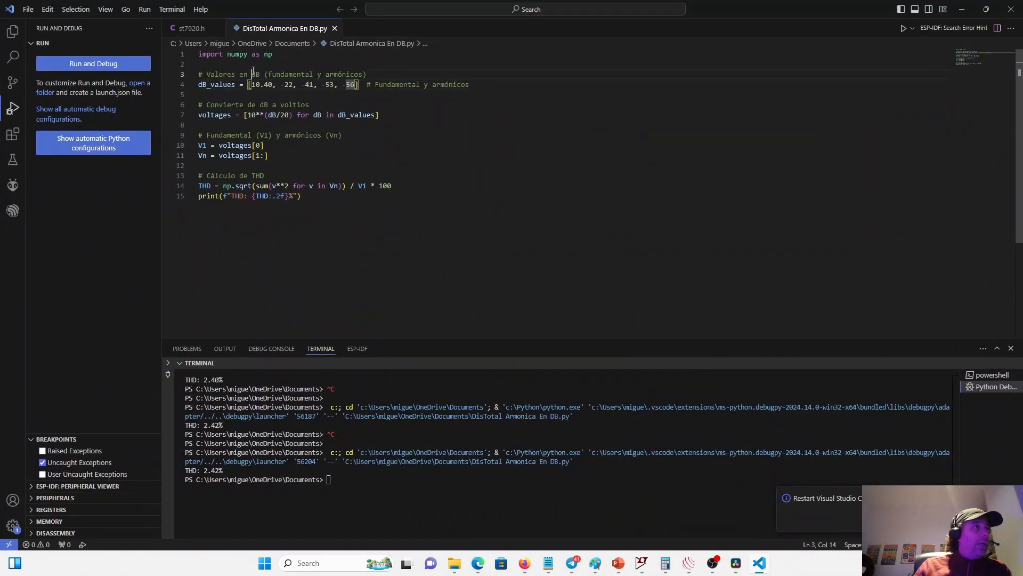
pyautogui.moveTo(252, 74); pyautogui.dragTo(325, 74)
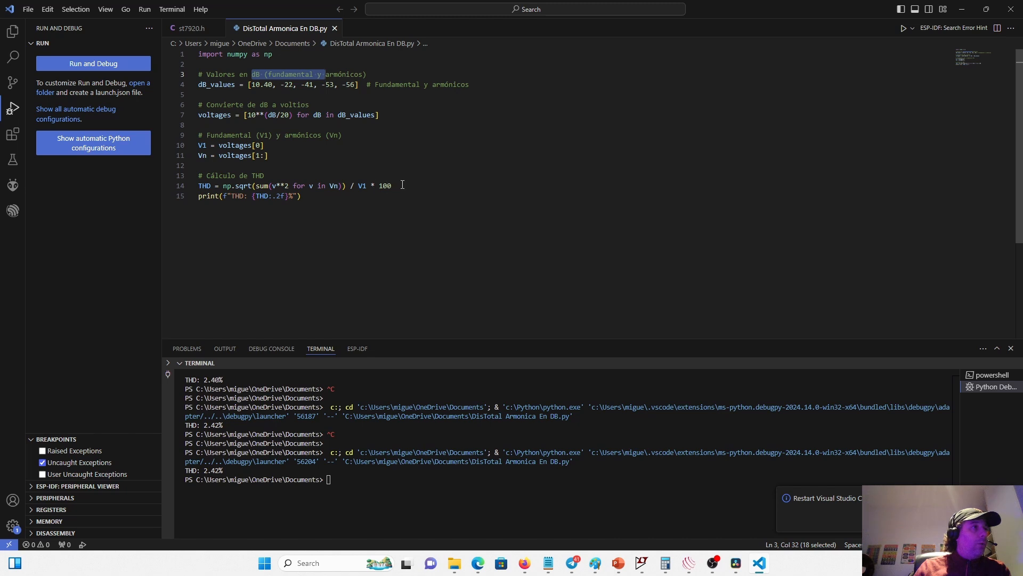
pyautogui.moveTo(402, 184); pyautogui.dragTo(235, 176)
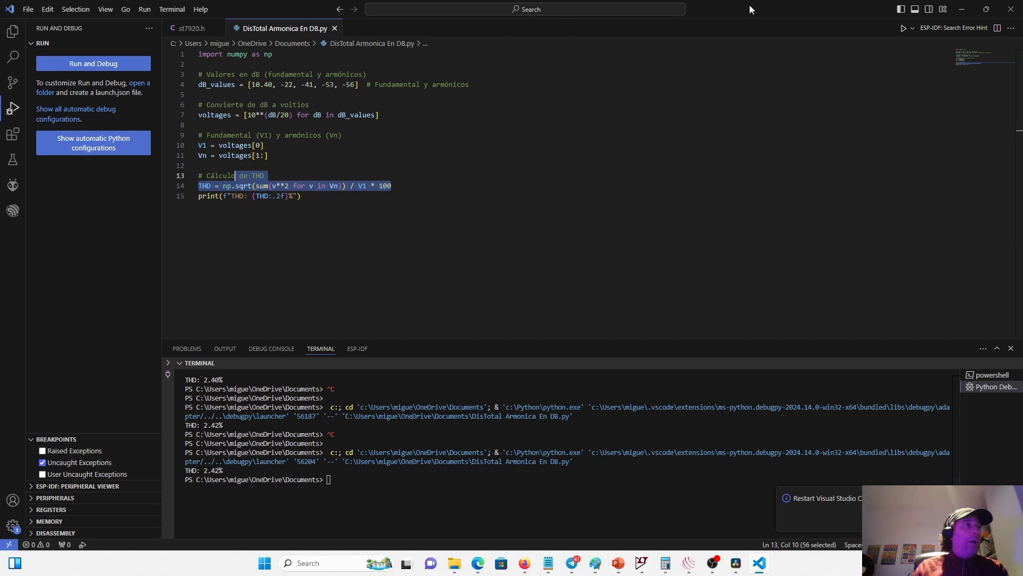
pyautogui.click(249, 85)
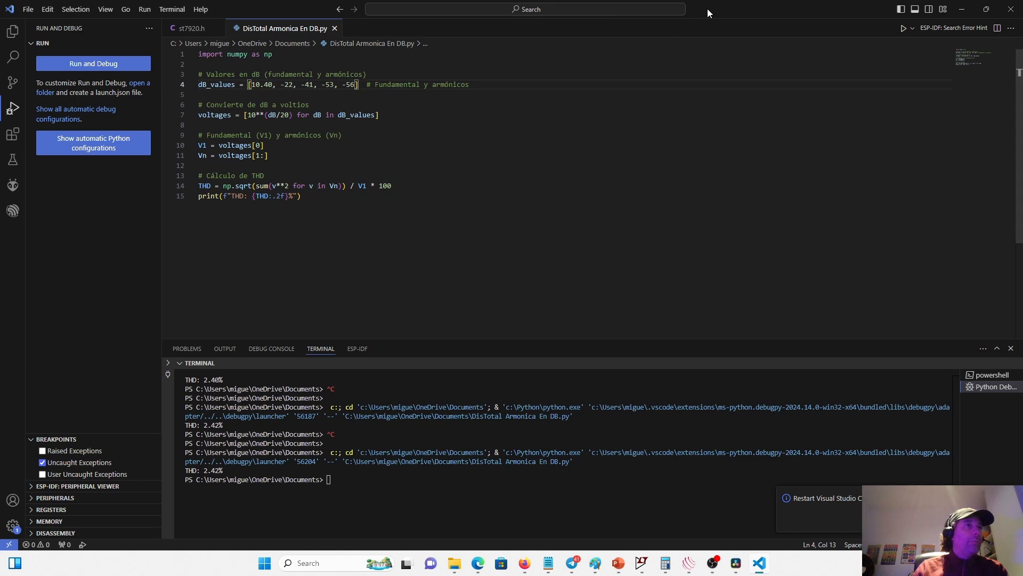
pyautogui.moveTo(709, 11); pyautogui.dragTo(1022, 133)
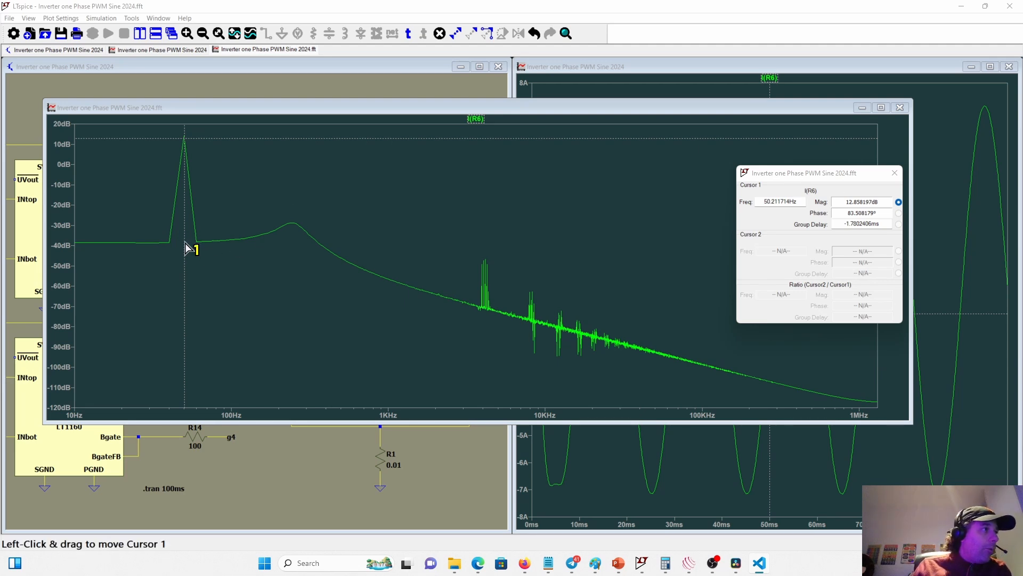
# Measure the spectrum hump near 250 Hz with the cursor and set the first two dB_values entries to 12.85 and -28.87.
pyautogui.moveTo(186, 244); pyautogui.dragTo(293, 246)
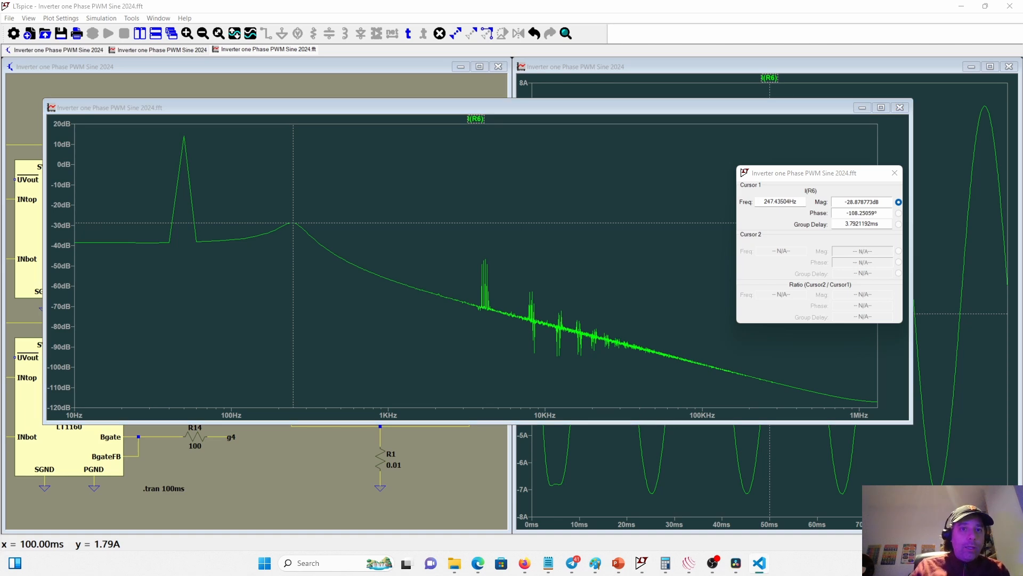
pyautogui.moveTo(1022, 60); pyautogui.dragTo(969, 58)
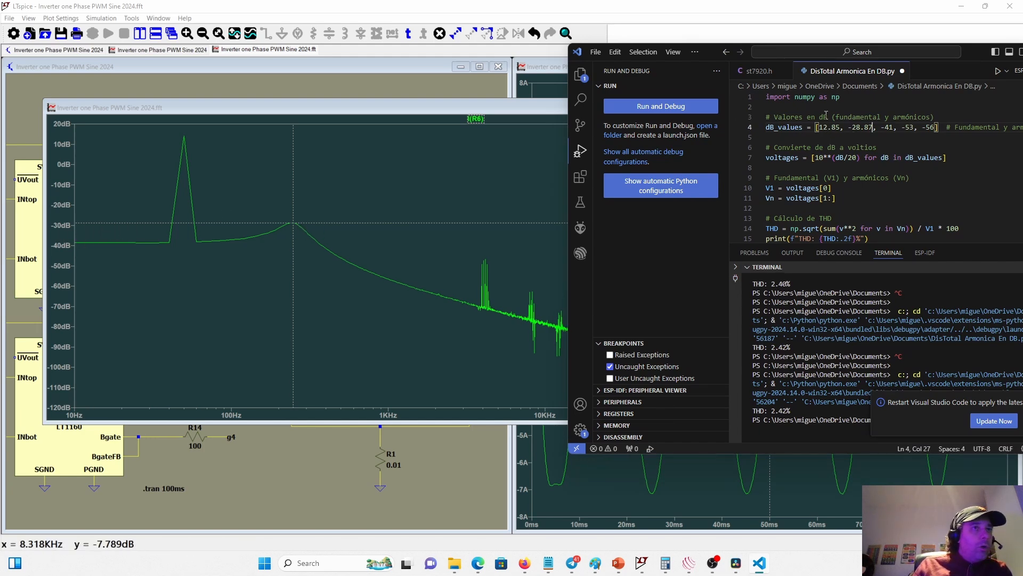
pyautogui.moveTo(706, 53); pyautogui.dragTo(1022, 320)
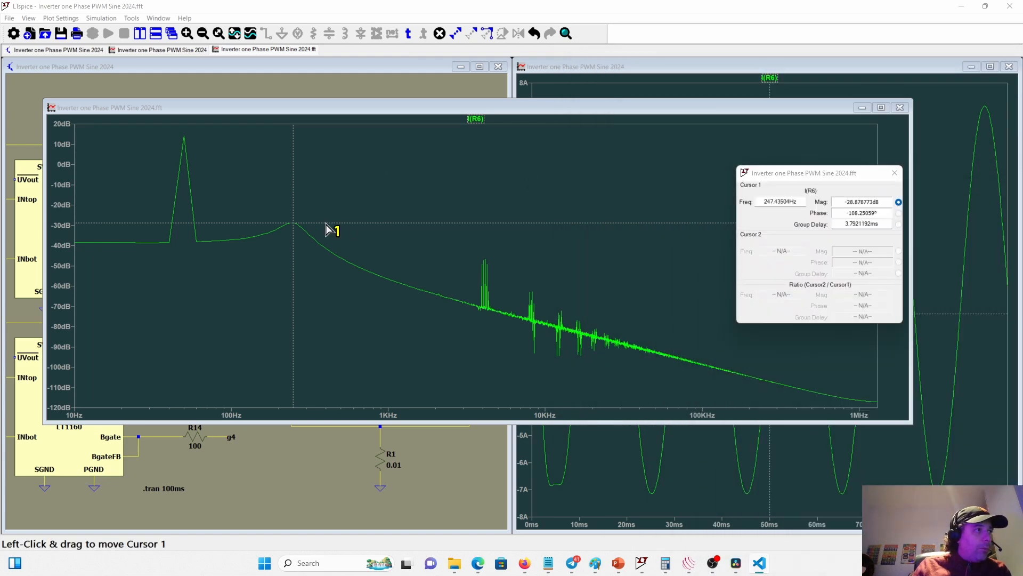
# Move the FFT cursor across the switching harmonics near 4, 8 and 12 kHz and read their magnitudes.
pyautogui.moveTo(329, 228); pyautogui.dragTo(485, 251)
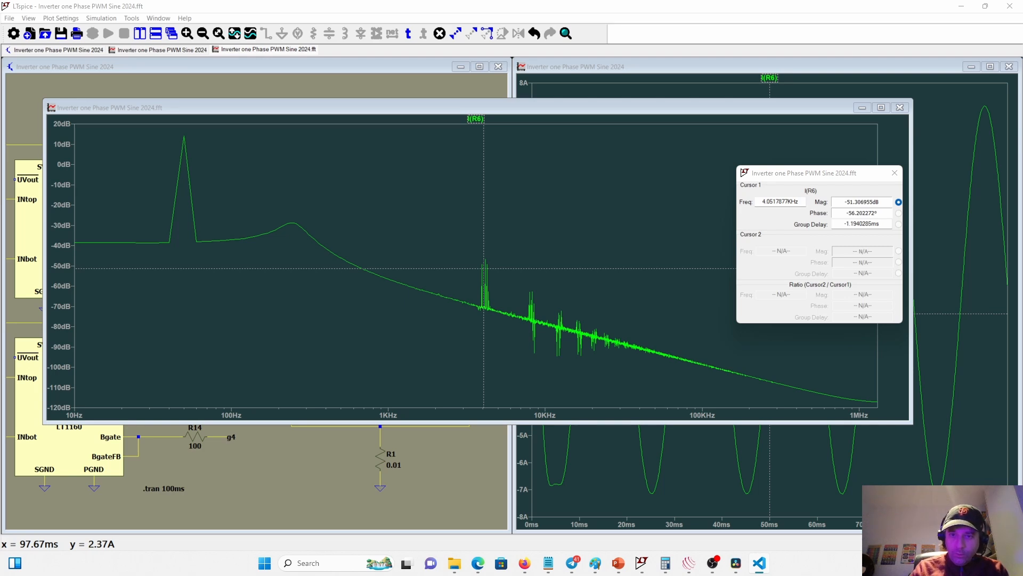
pyautogui.moveTo(514, 276); pyautogui.dragTo(532, 279)
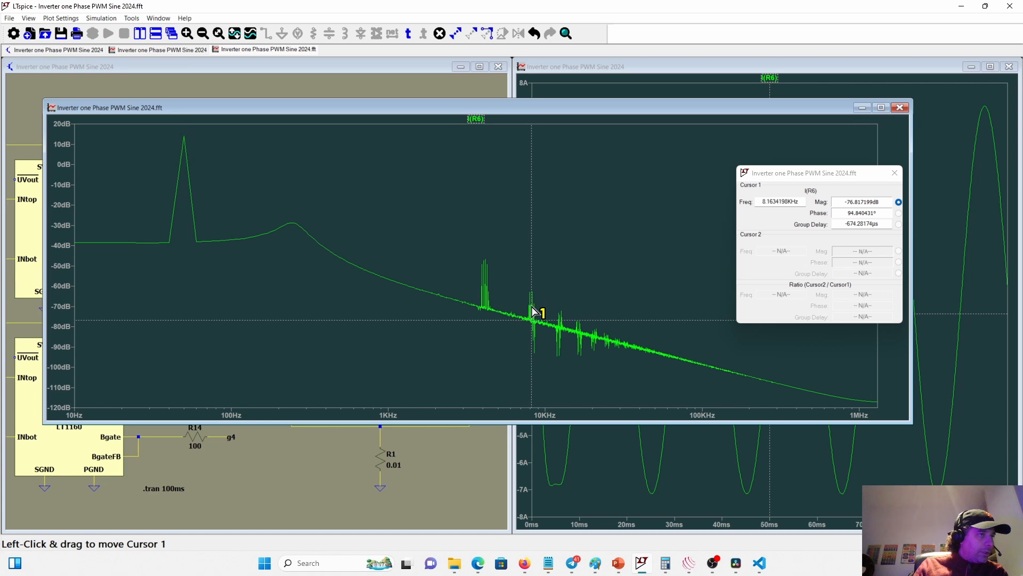
pyautogui.moveTo(533, 324); pyautogui.dragTo(533, 303)
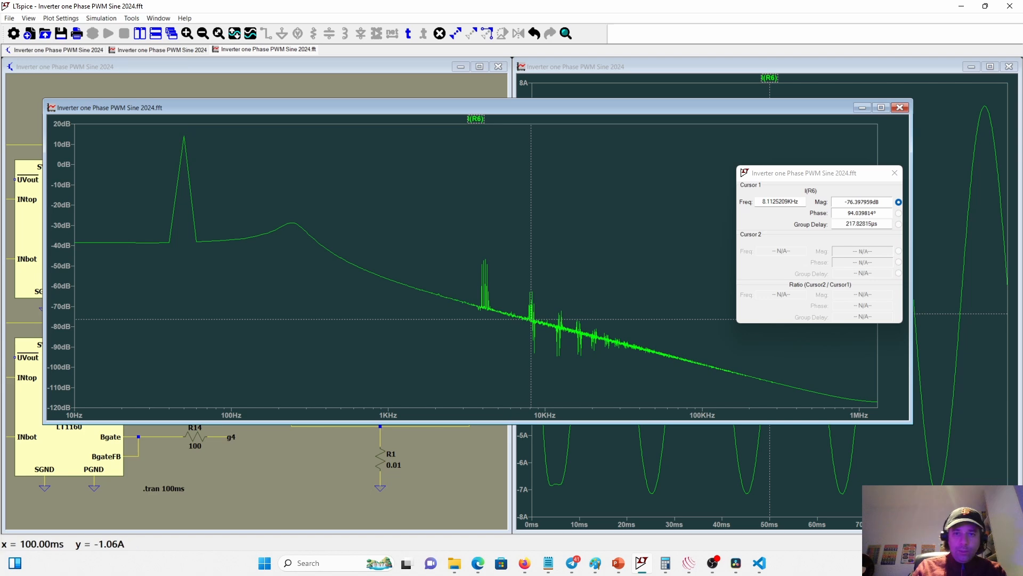
pyautogui.hotkey('alt', 'Tab')
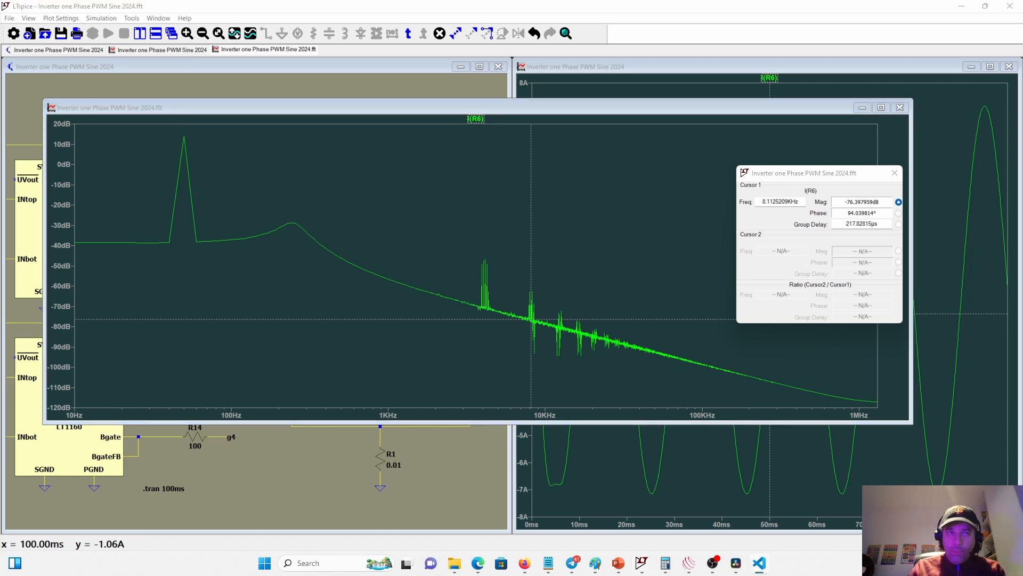
pyautogui.click(532, 283)
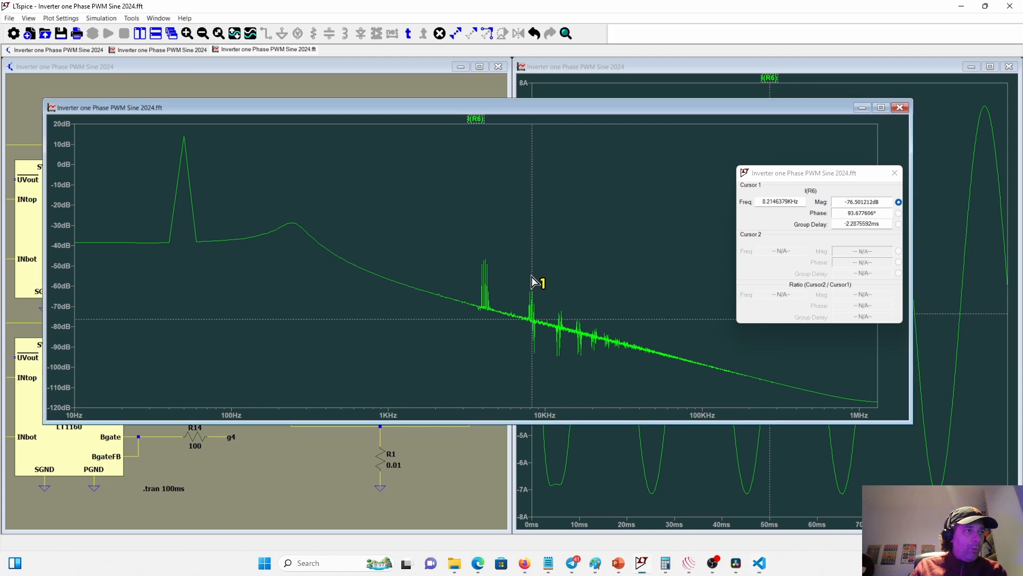
pyautogui.moveTo(536, 283); pyautogui.dragTo(560, 283)
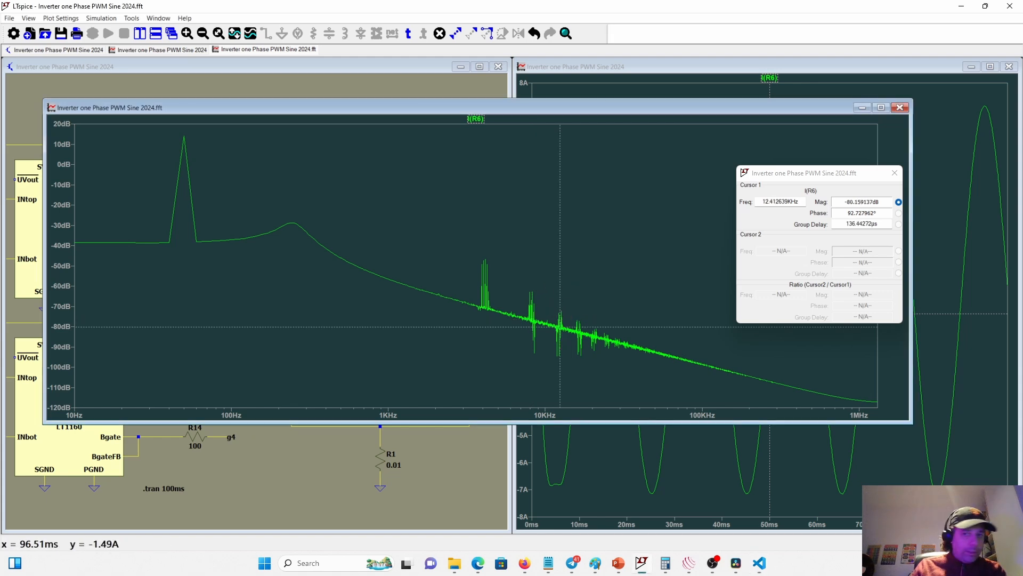
# Set the remaining dB_values entries to -51.3, -60 and -70 and run the THD script with debugging.
pyautogui.hotkey('alt', 'Tab')
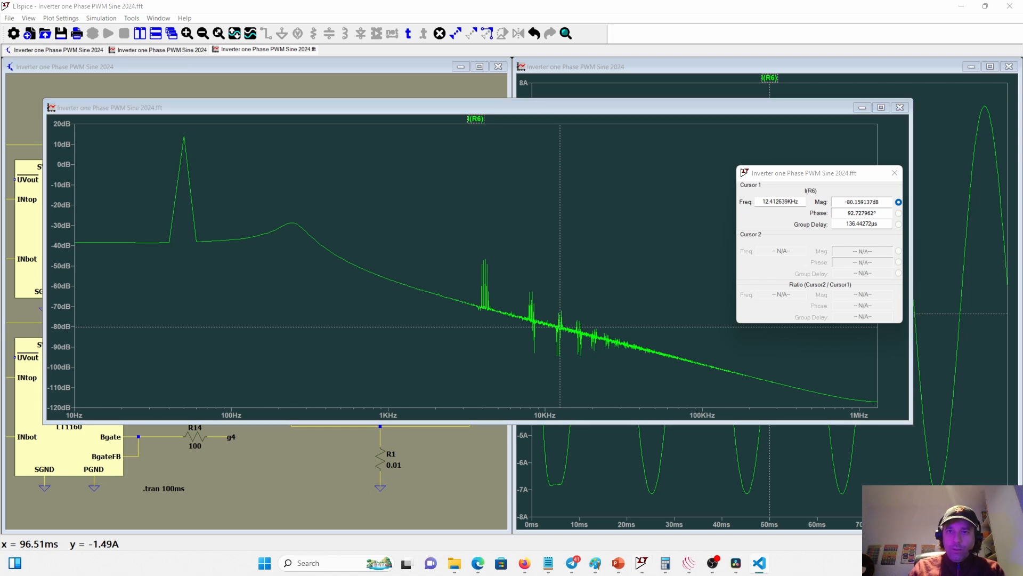
pyautogui.moveTo(1022, 135); pyautogui.dragTo(734, 100)
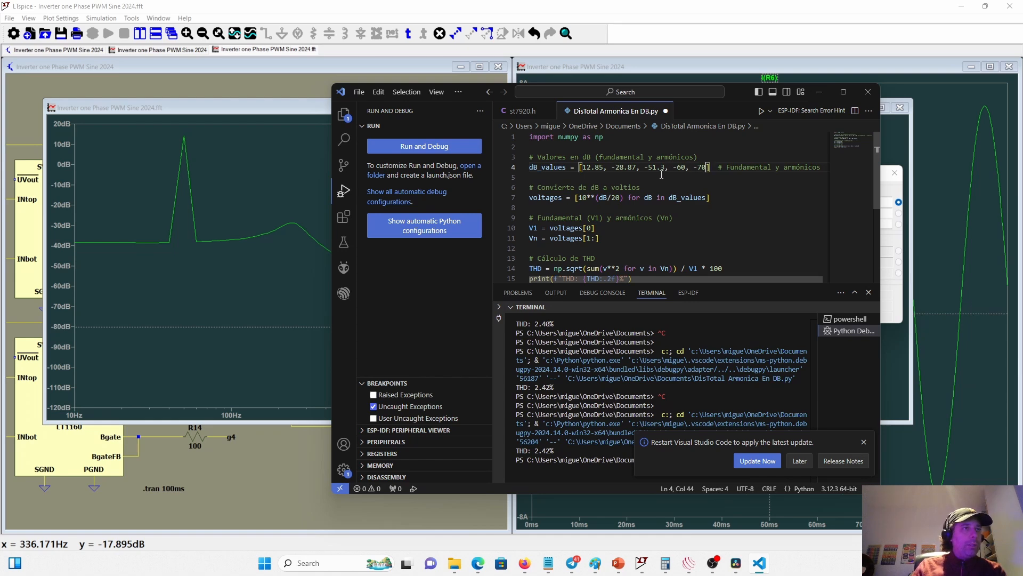
pyautogui.click(843, 92)
pyautogui.click(145, 10)
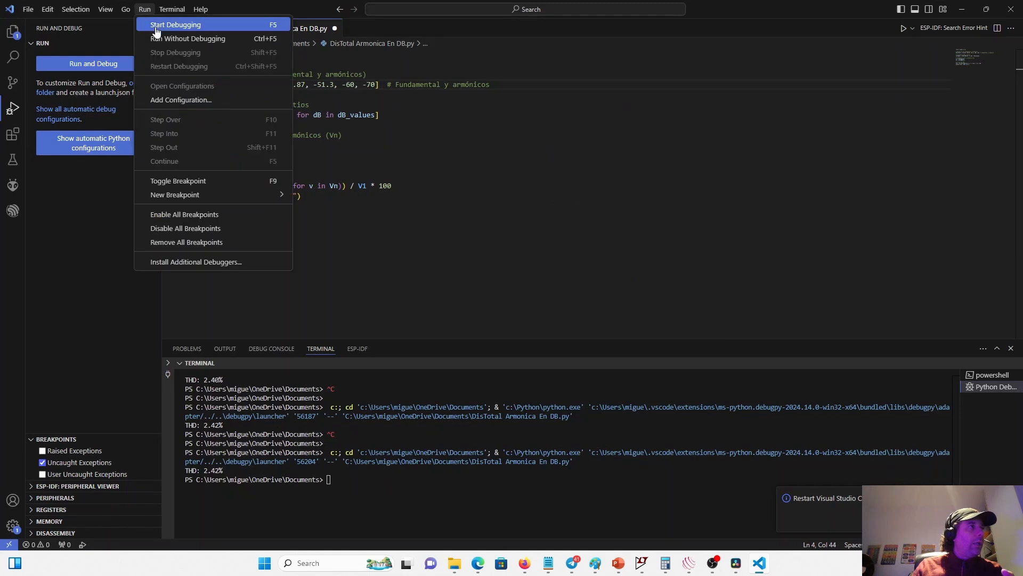
pyautogui.click(170, 26)
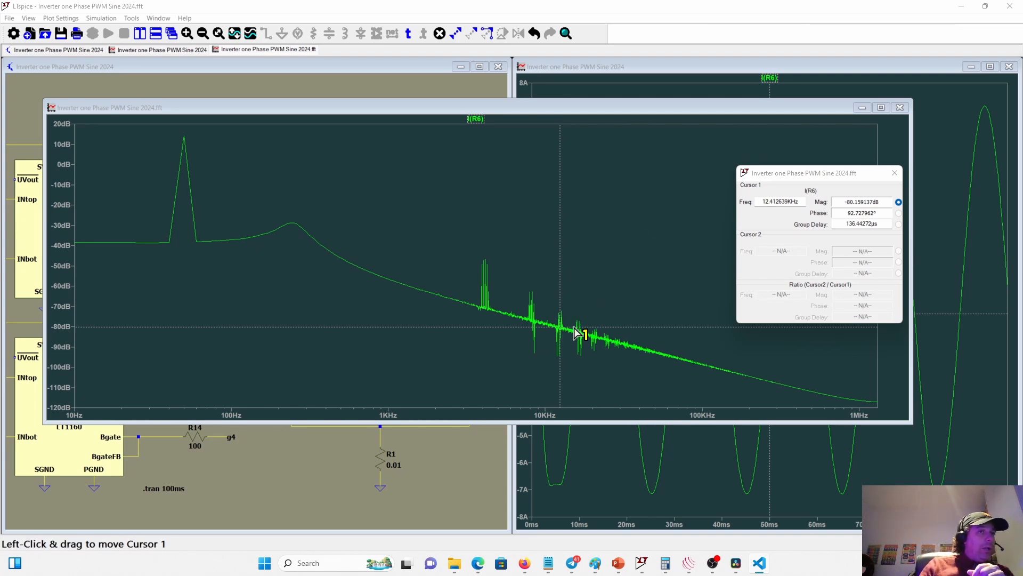
# Zoom the R6 current plot to about 36 to 84 ms and bring the FFT window back over it.
pyautogui.moveTo(810, 108); pyautogui.dragTo(488, 105)
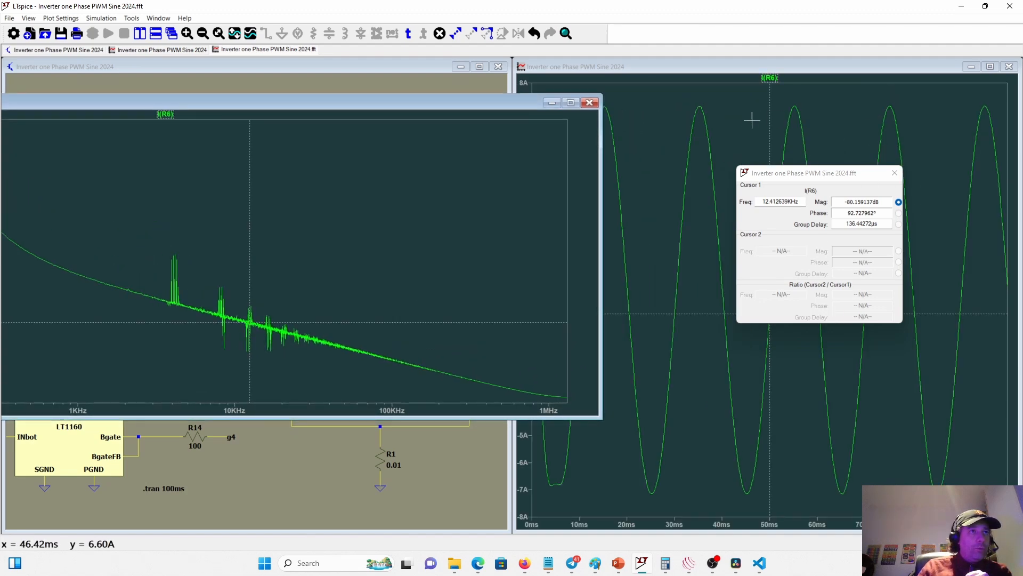
pyautogui.click(753, 100)
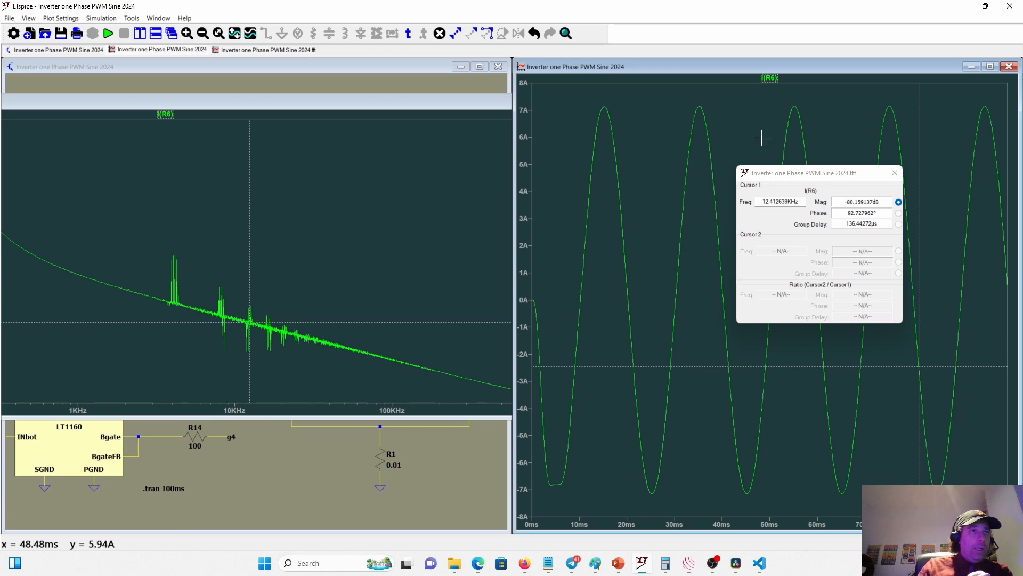
pyautogui.moveTo(715, 93); pyautogui.dragTo(912, 503)
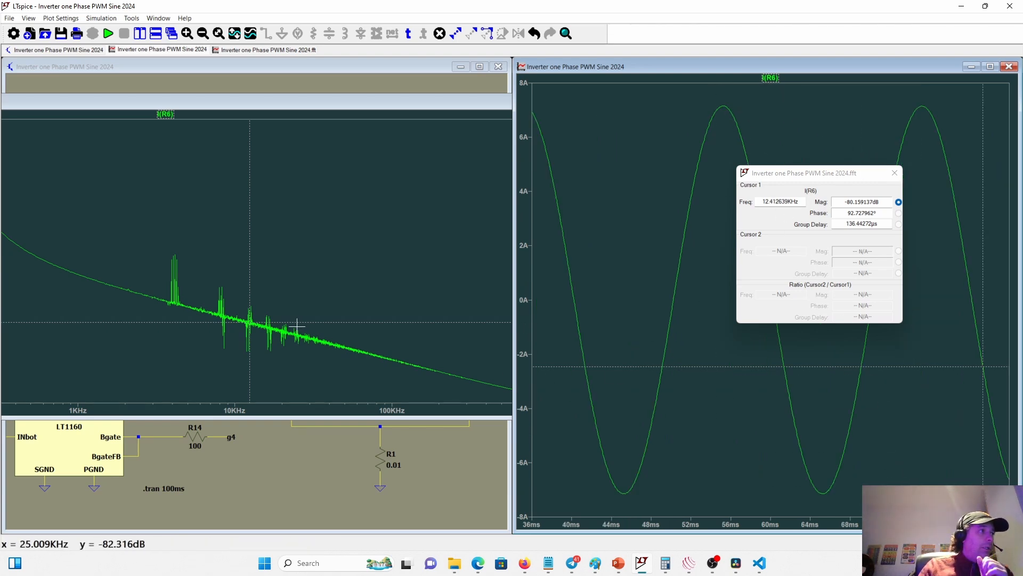
pyautogui.click(437, 104)
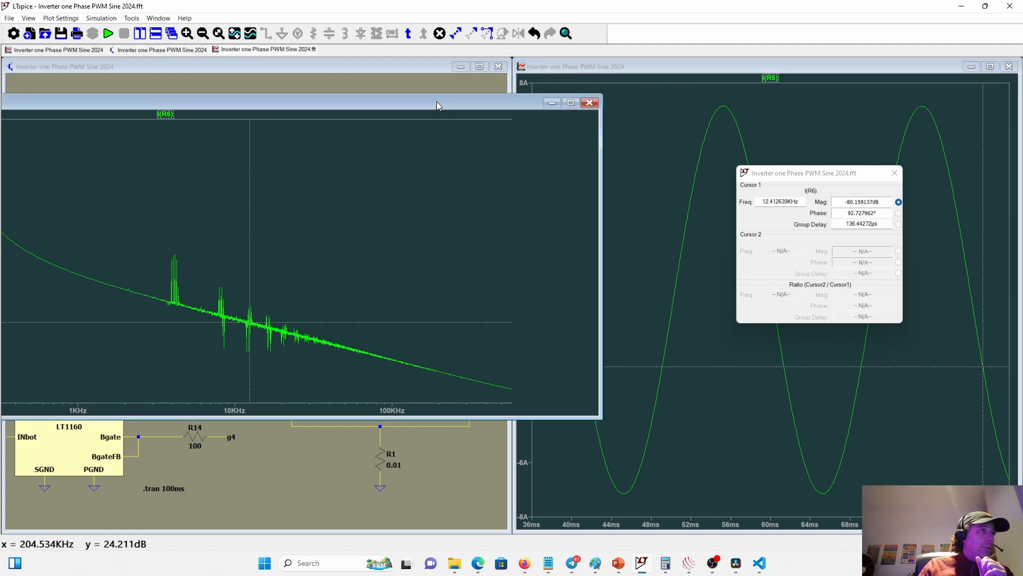
pyautogui.moveTo(437, 104); pyautogui.dragTo(761, 106)
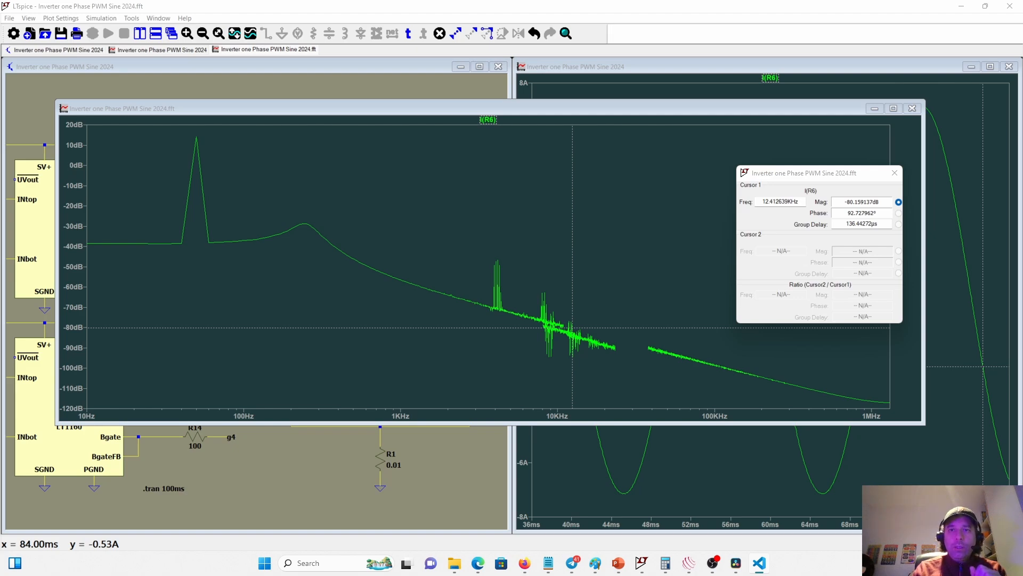
# Set dB_values to 12.85, -30, -42, -60, -70, rerun the THD script with debugging and check the printed THD.
pyautogui.hotkey('alt', 'Tab')
pyautogui.click(825, 106)
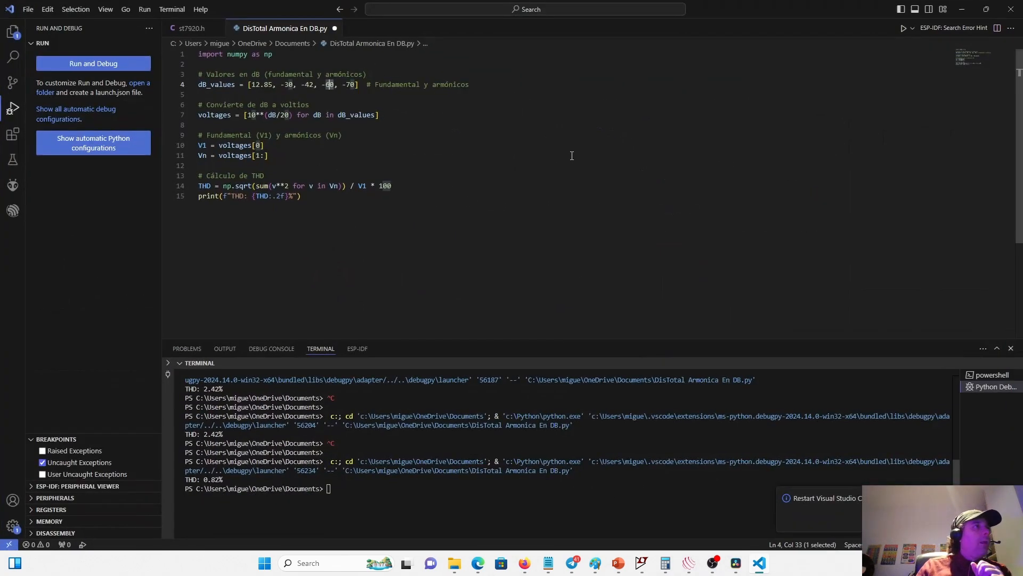
pyautogui.click(144, 9)
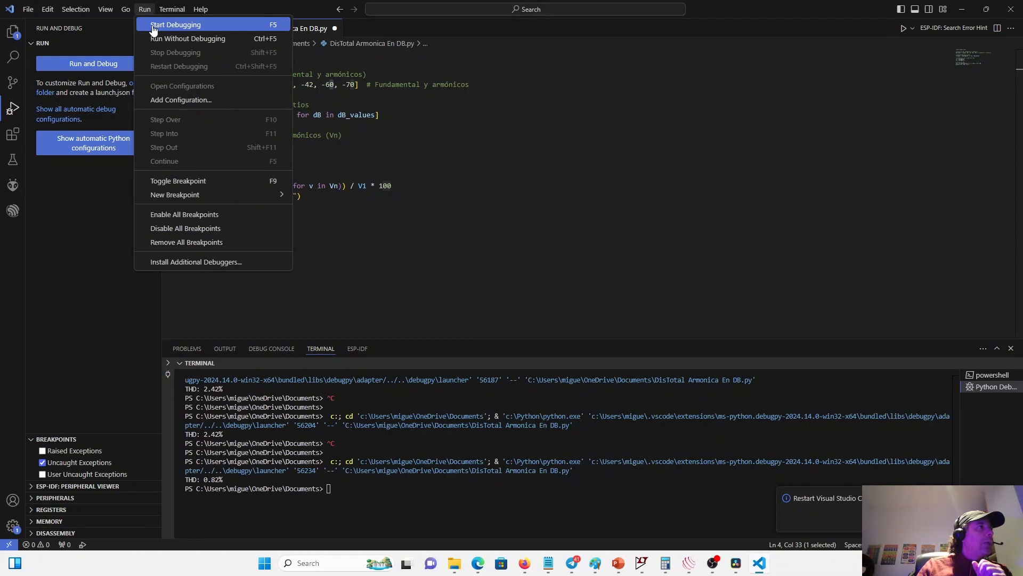
pyautogui.click(152, 26)
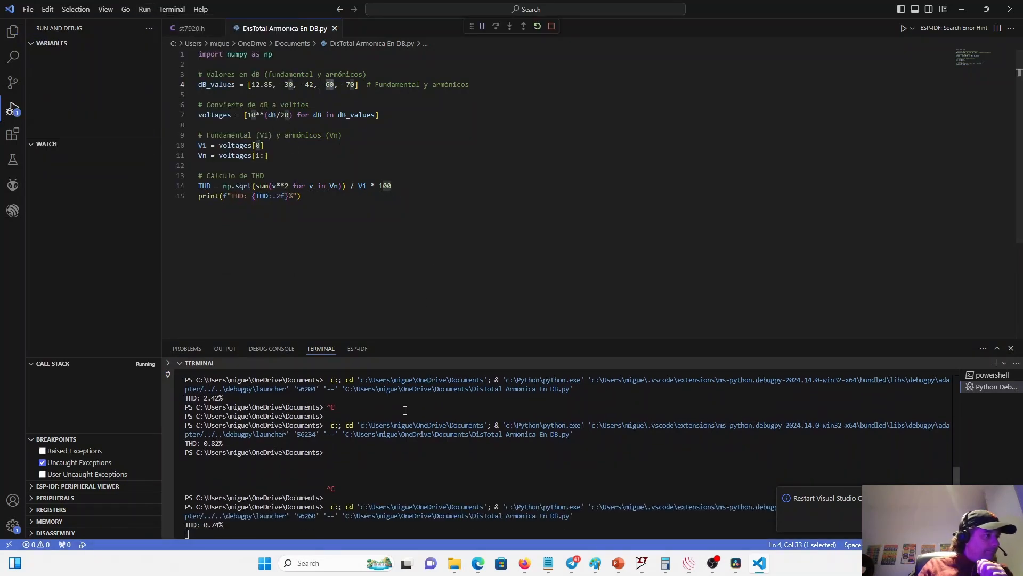
pyautogui.moveTo(221, 525); pyautogui.dragTo(191, 525)
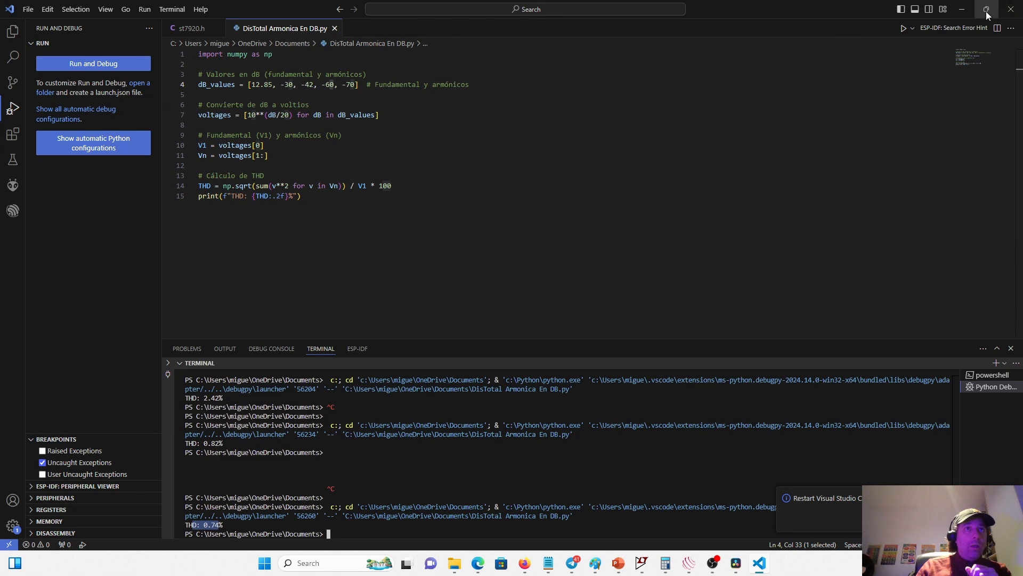
# Switch to LTspice, move the FFT window off the schematic and set load resistor R6 to 20 ohms.
pyautogui.moveTo(766, 13); pyautogui.dragTo(1022, 213)
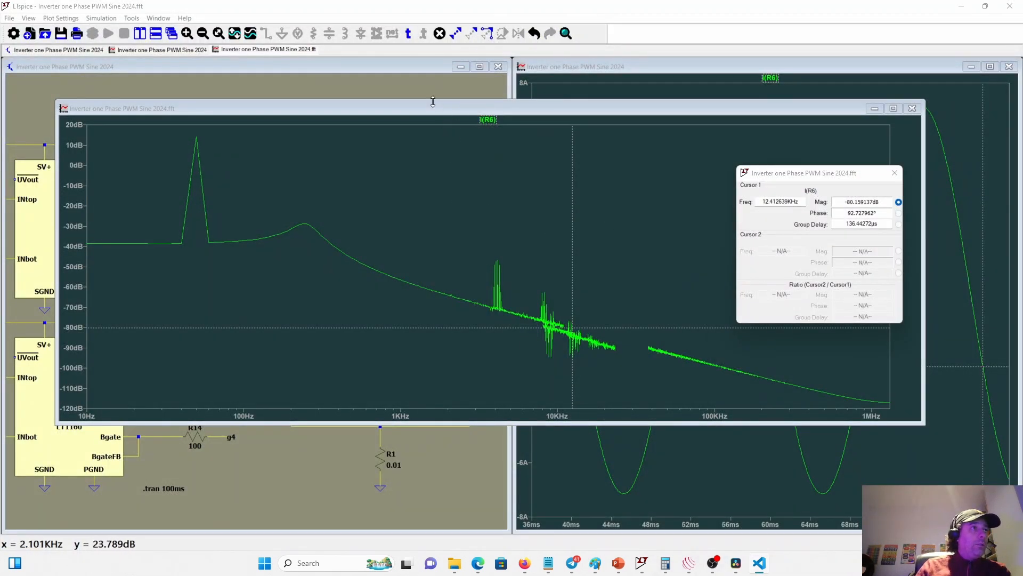
pyautogui.moveTo(431, 108); pyautogui.dragTo(587, 423)
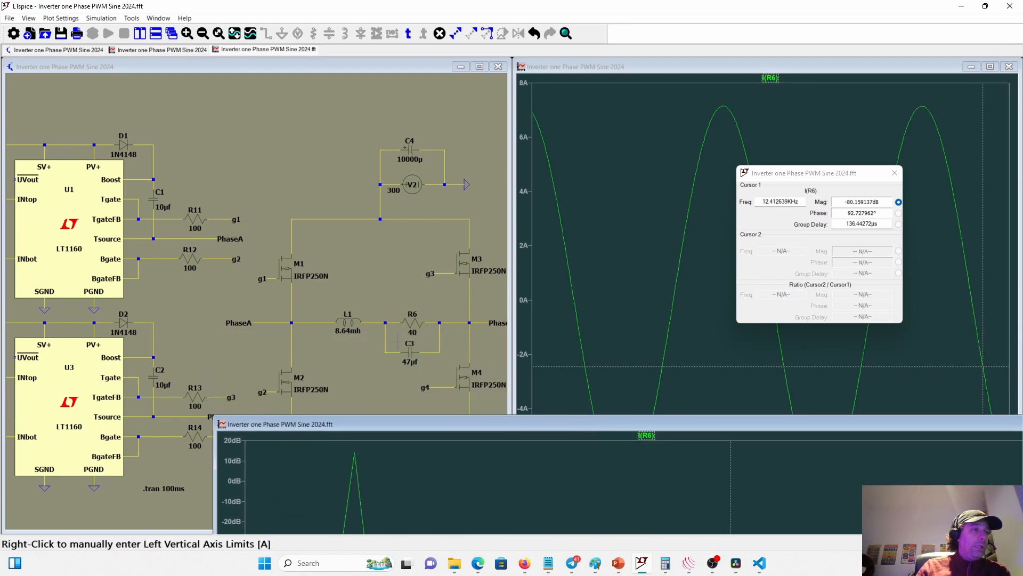
pyautogui.click(414, 300)
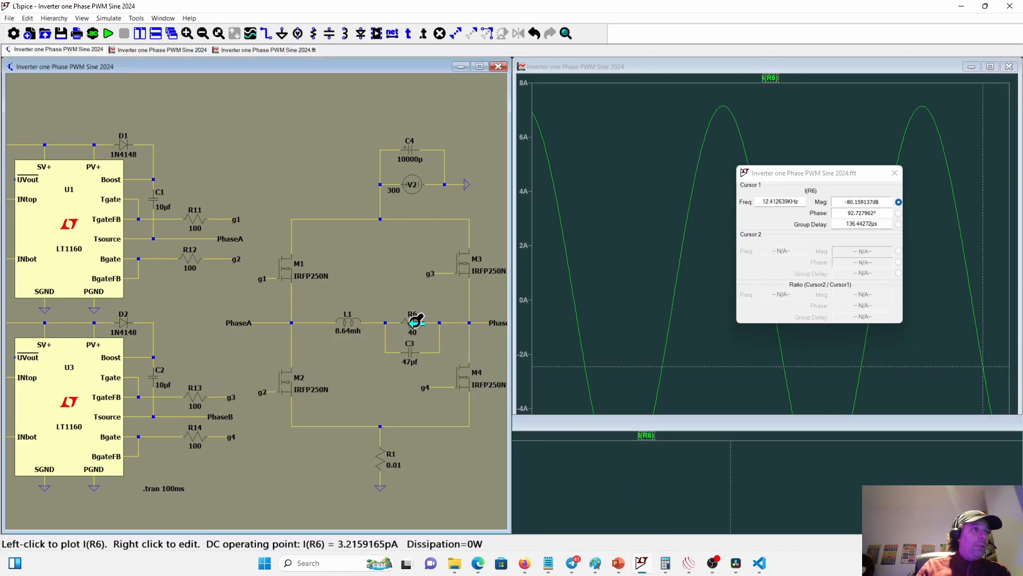
pyautogui.rightClick(413, 324)
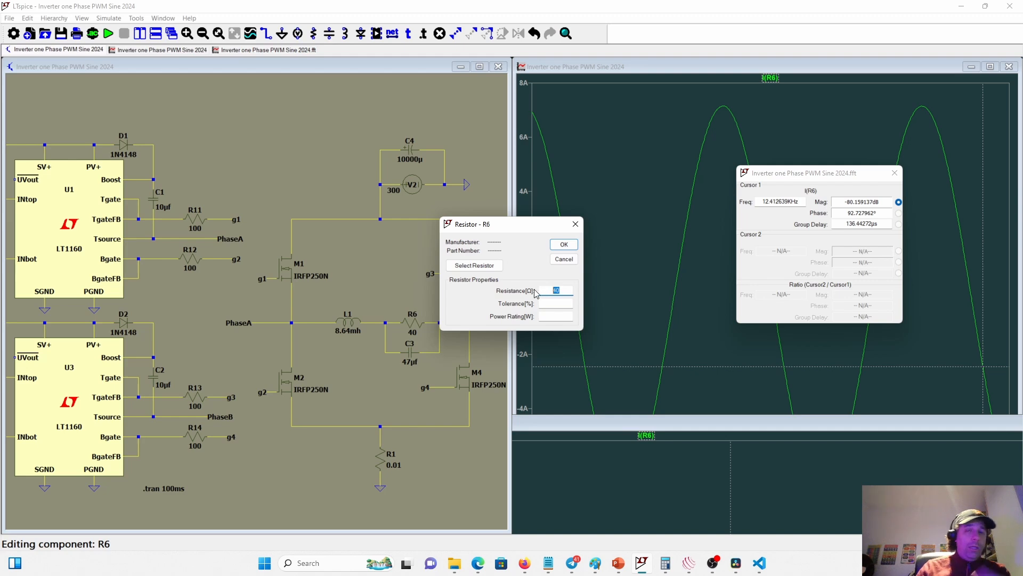
pyautogui.write('20')
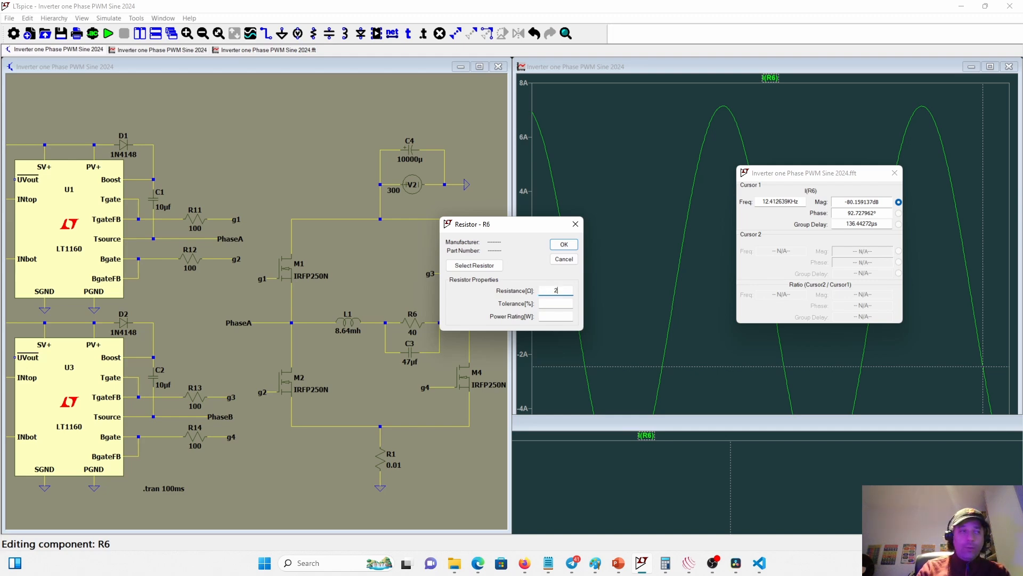
pyautogui.press('Return')
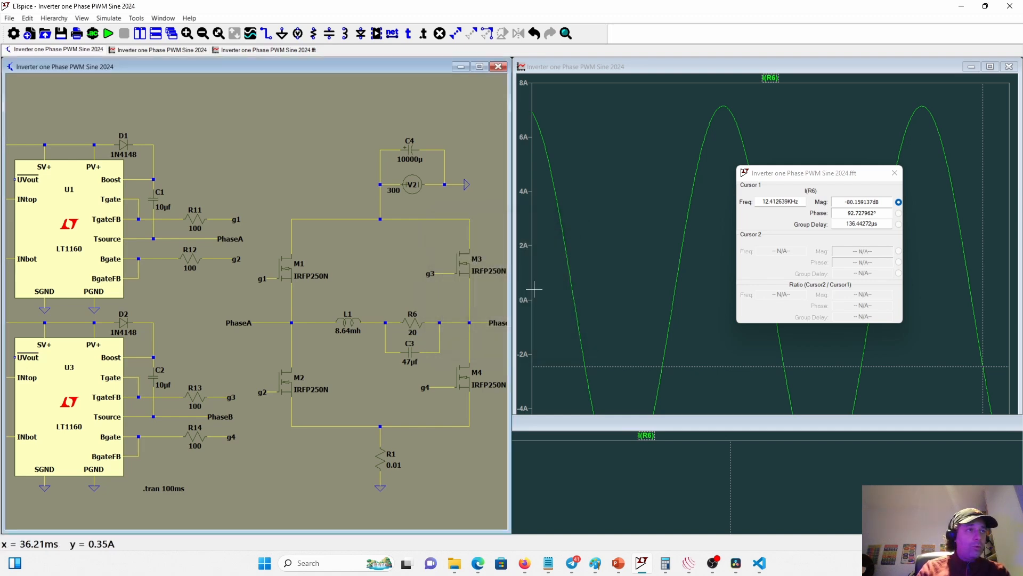
# Rerun the transient simulation with the new load, and close the old FFT cursor readout and FFT plot.
pyautogui.click(108, 33)
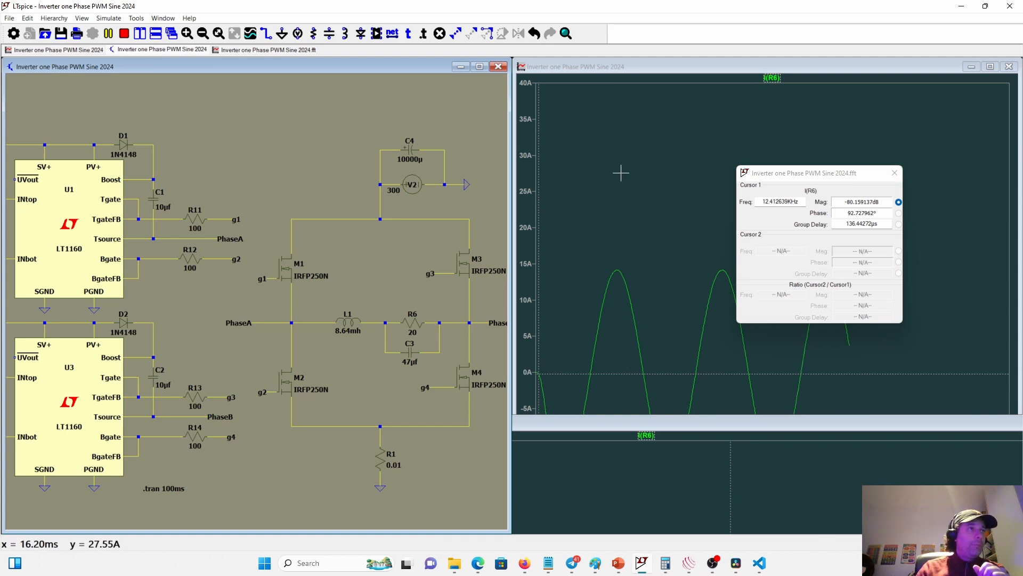
pyautogui.click(895, 173)
pyautogui.click(747, 428)
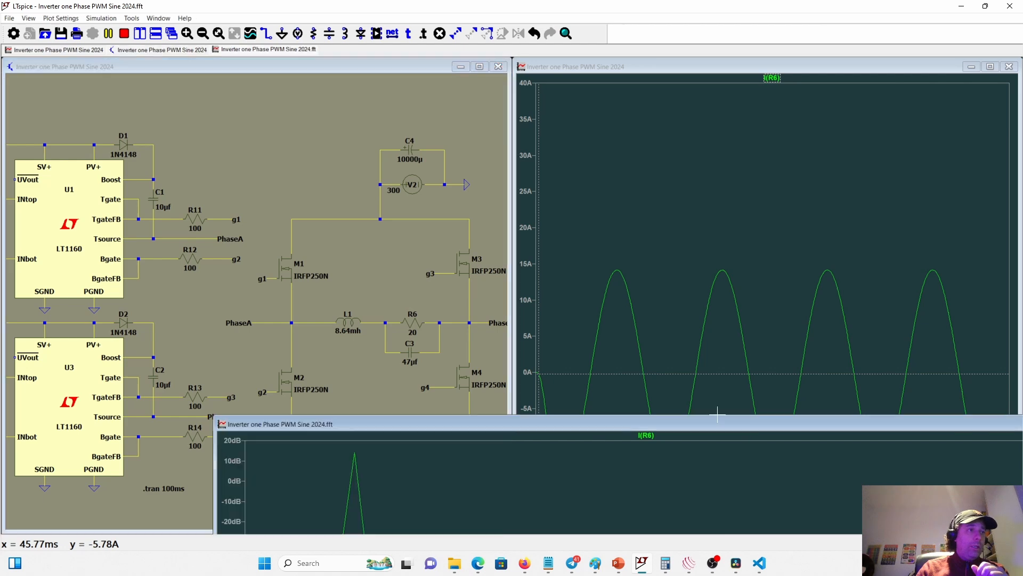
pyautogui.moveTo(697, 426); pyautogui.dragTo(413, 402)
pyautogui.click(787, 403)
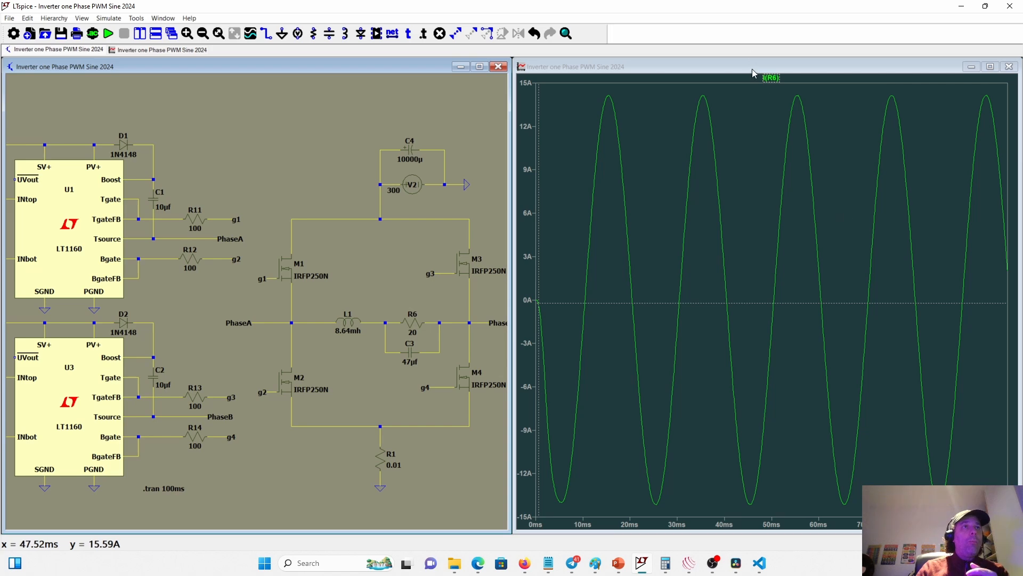
# Attach a cursor to the R6 current trace and generate the FFT of I(R6).
pyautogui.click(770, 78)
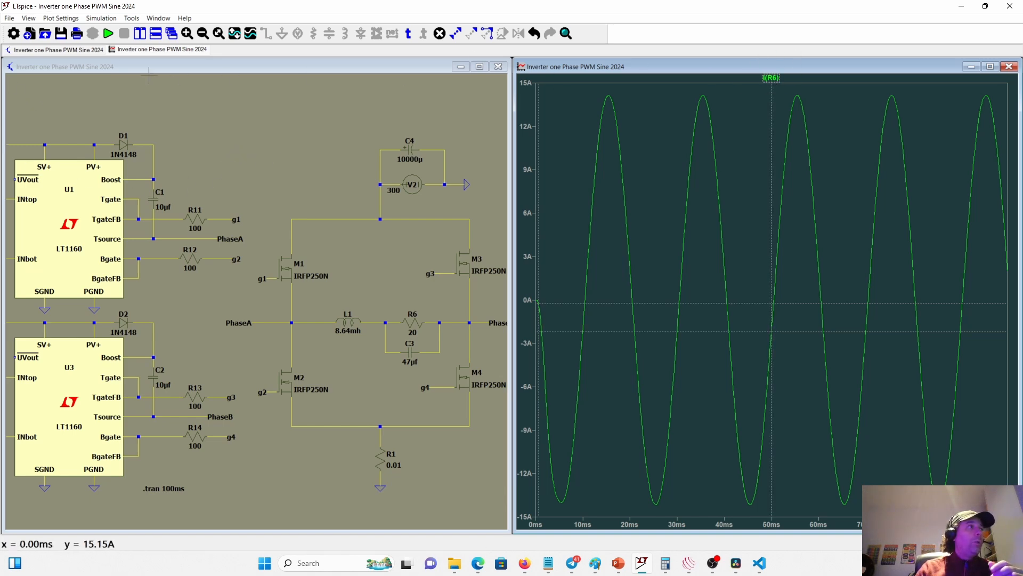
pyautogui.click(29, 18)
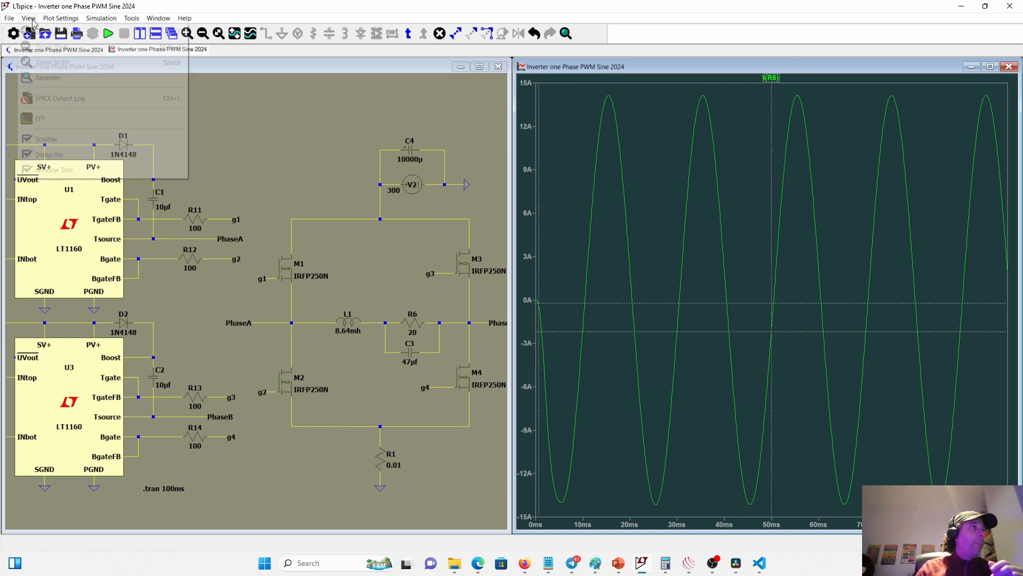
pyautogui.click(51, 118)
pyautogui.doubleClick(579, 228)
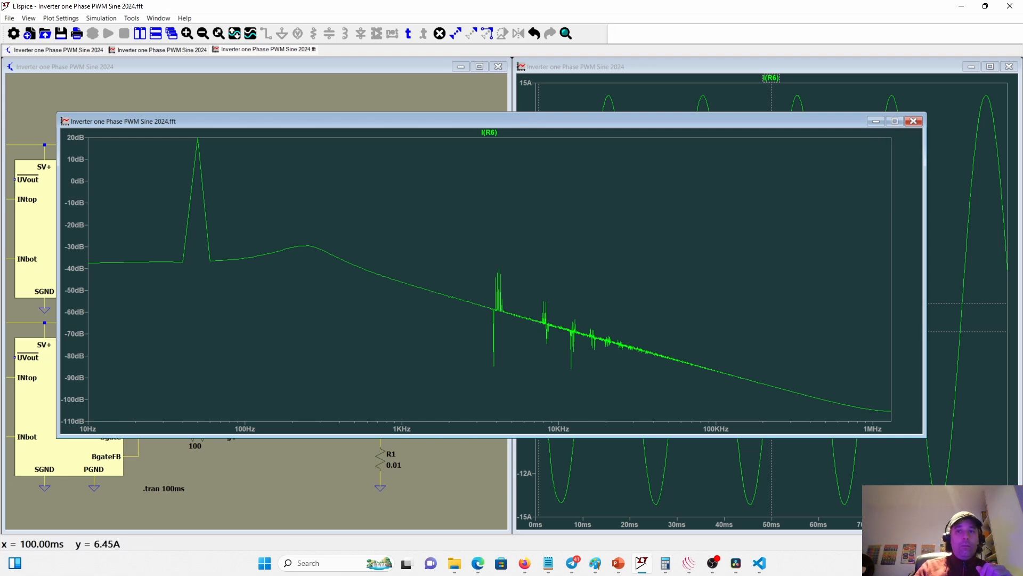
# Attach a cursor to the I(R6) spectrum, place it on the 50 Hz fundamental peak, and dismiss the cursors.
pyautogui.click(489, 132)
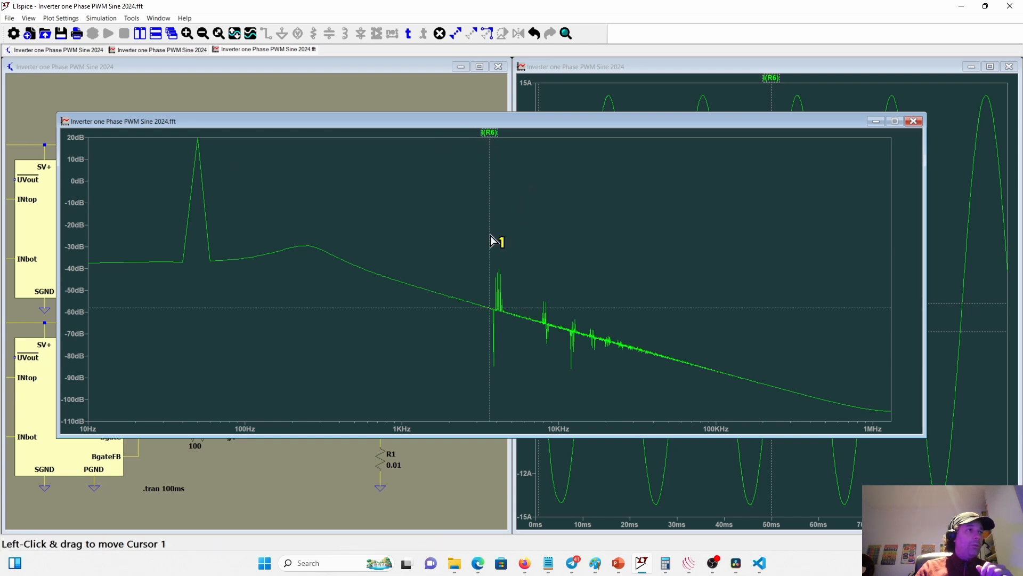
pyautogui.moveTo(491, 241); pyautogui.dragTo(198, 213)
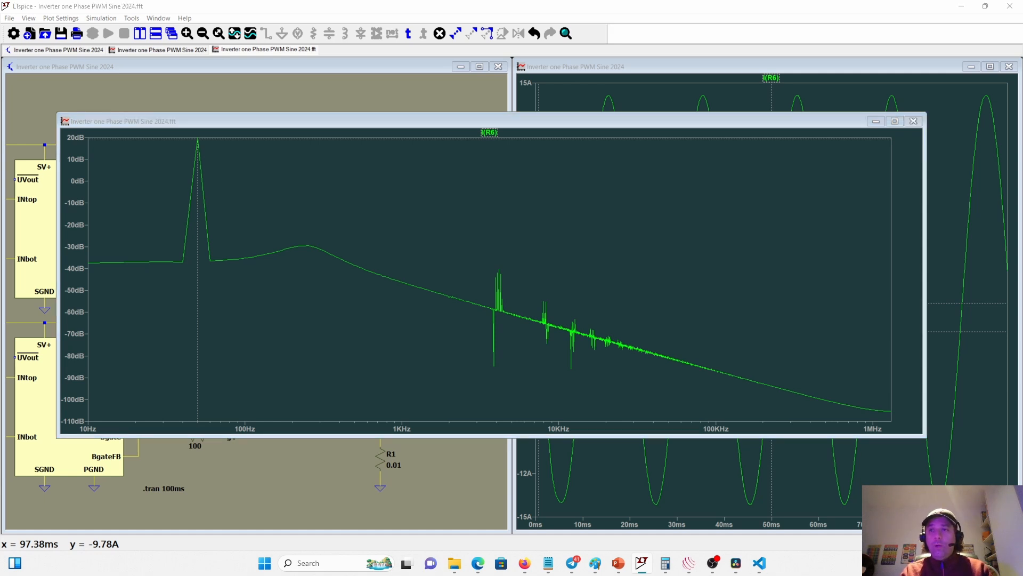
pyautogui.press('Escape')
pyautogui.press('Escape')
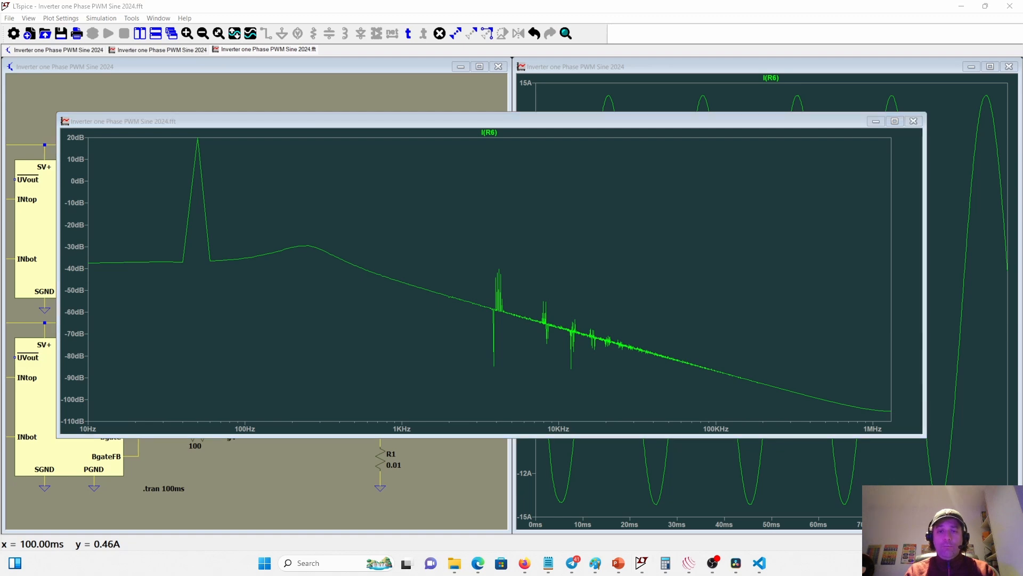
# Switch to the PowerPoint deck, go to the slide "Resumen THD en la corriente" and show it in the slide show.
pyautogui.hotkey('alt', 'Tab')
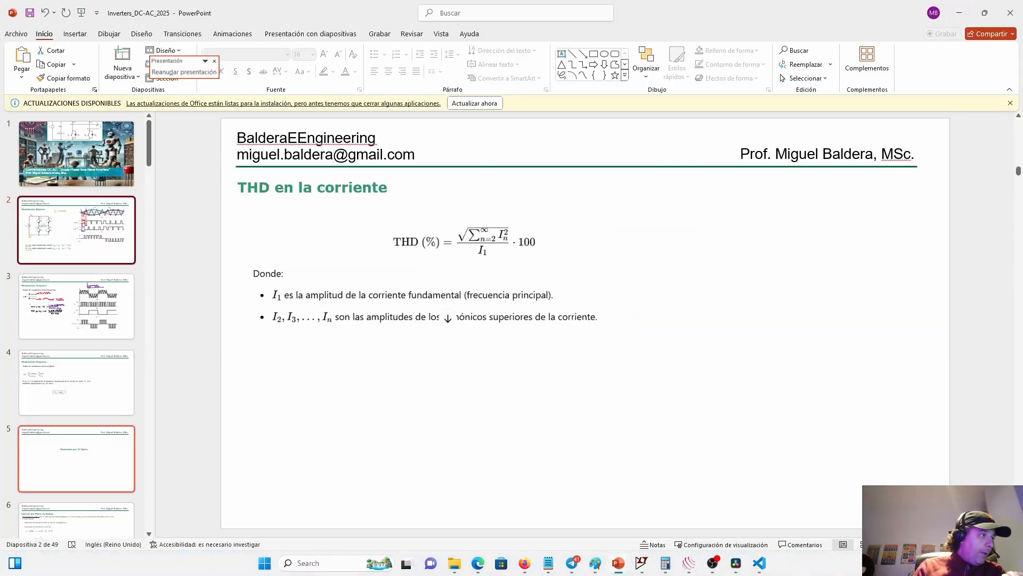
pyautogui.scroll(-2, 76, 459)
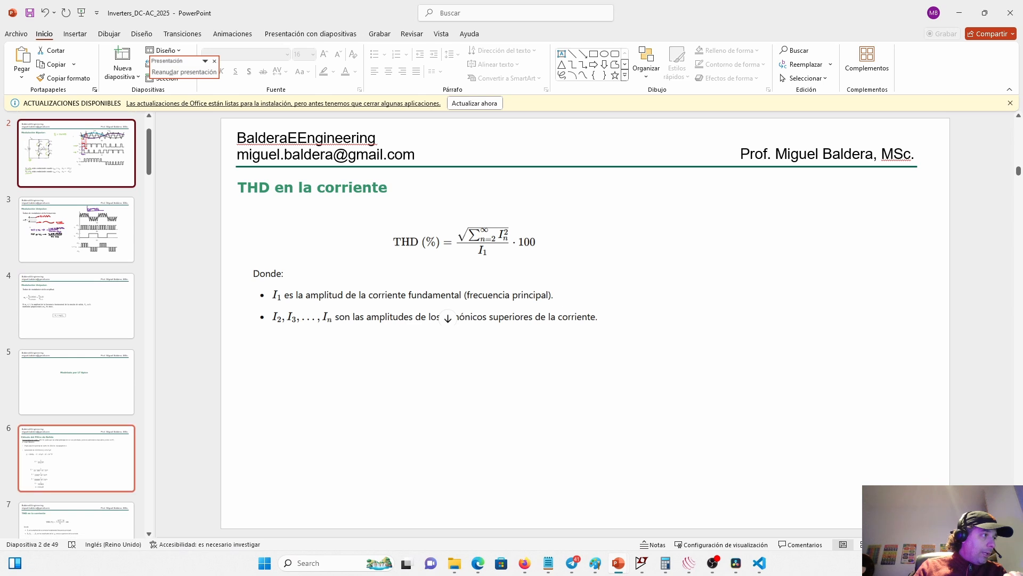
pyautogui.click(73, 520)
pyautogui.scroll(-4, 73, 517)
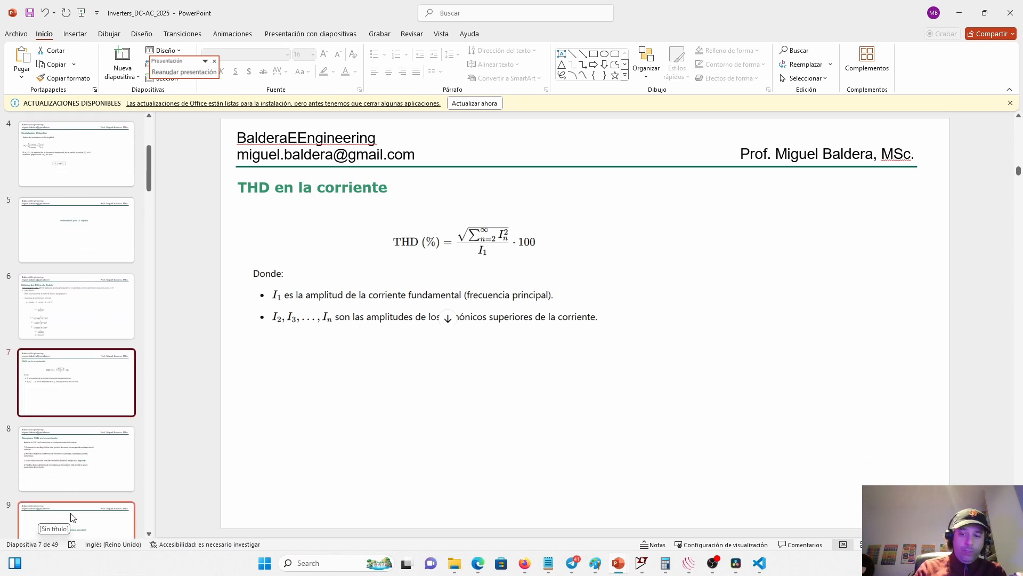
pyautogui.press('Down')
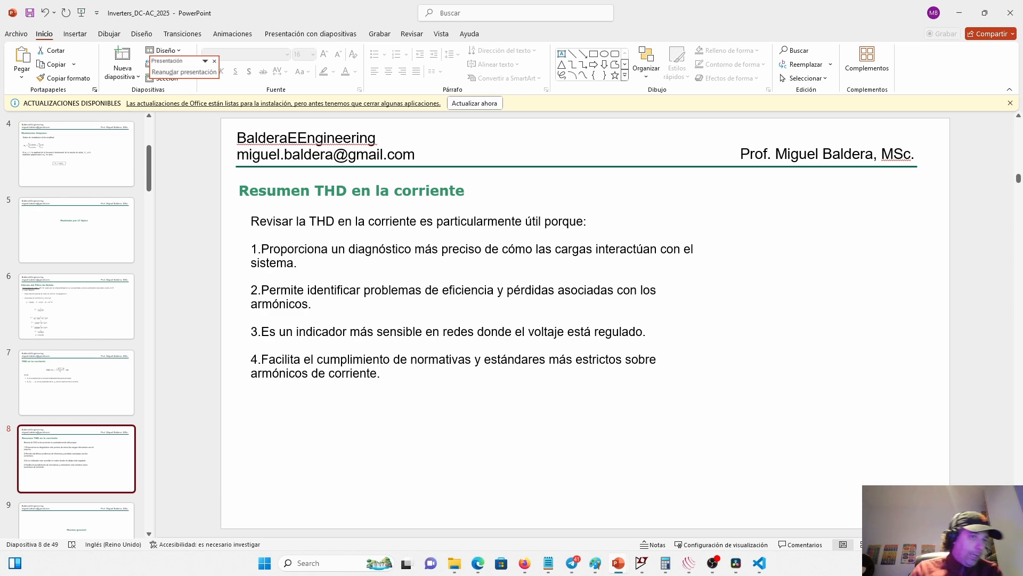
pyautogui.click(901, 544)
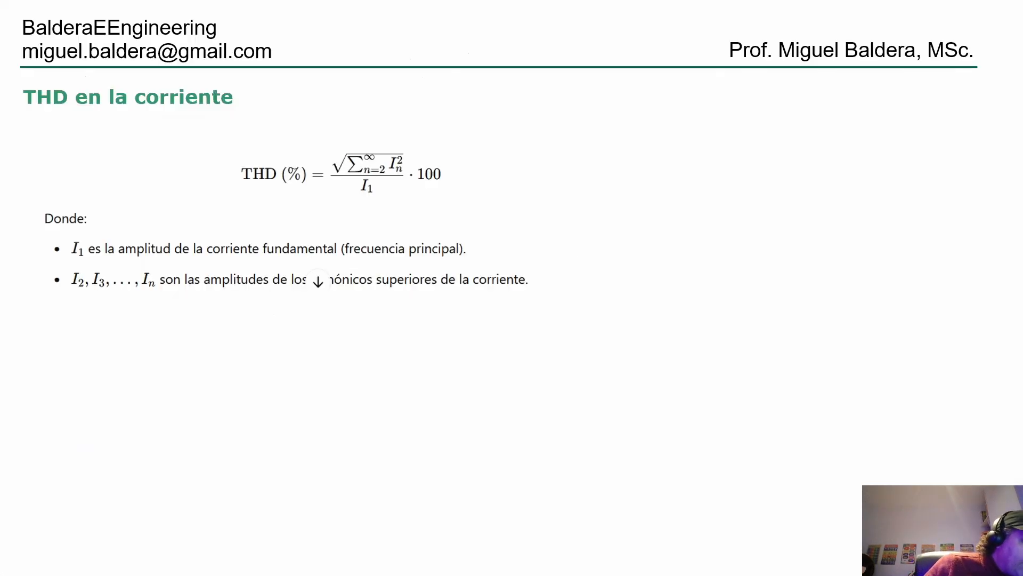
pyautogui.click(849, 493)
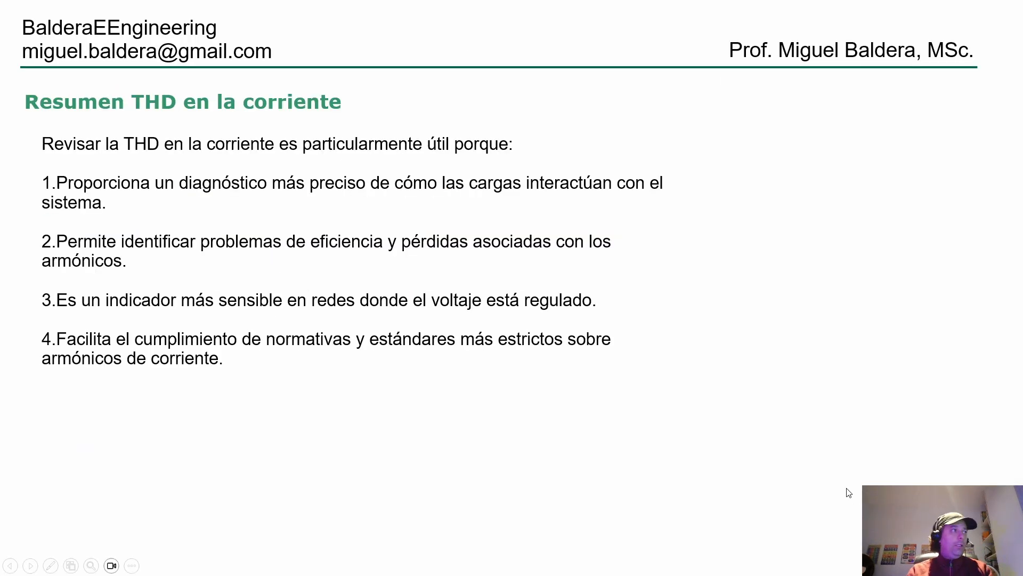